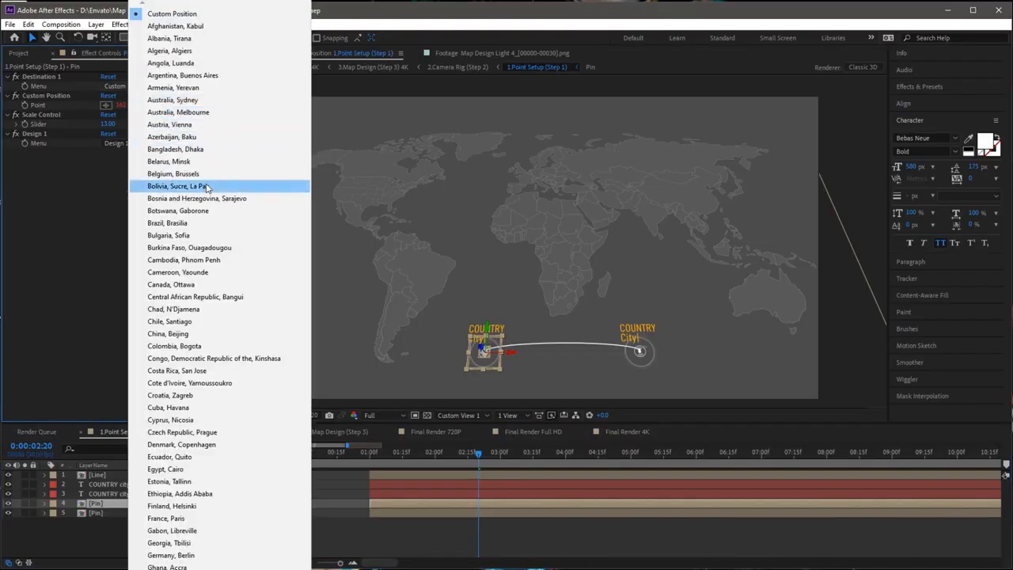
Set the destination of the upper Pin layer to Australia, Sydney
left_click(419, 457)
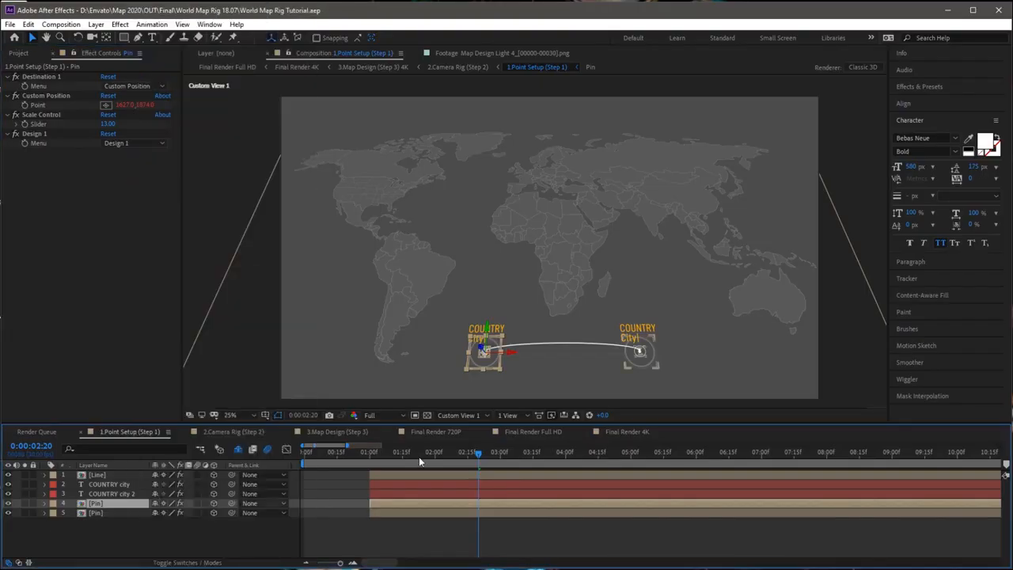
left_click(120, 90)
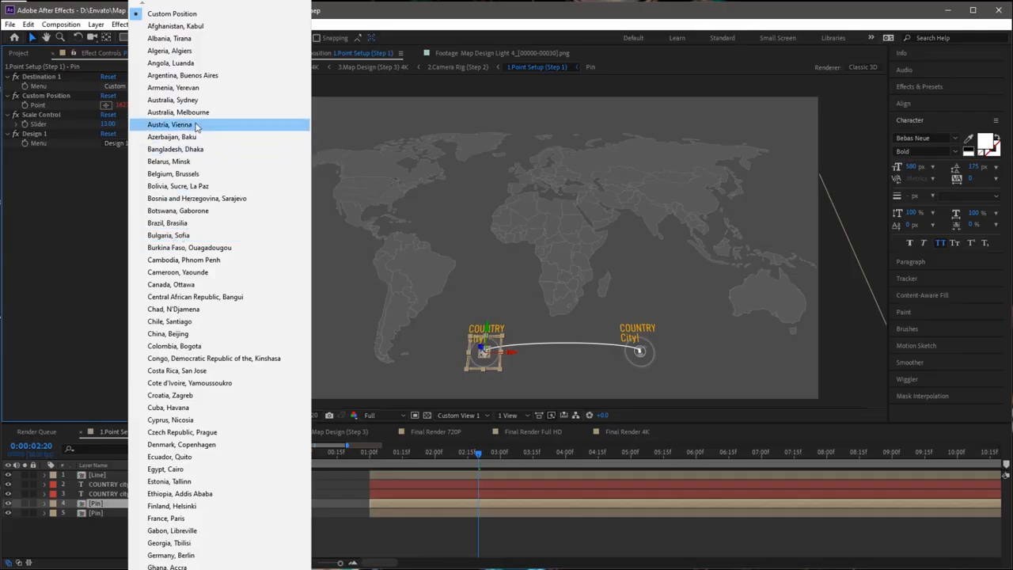
left_click(190, 100)
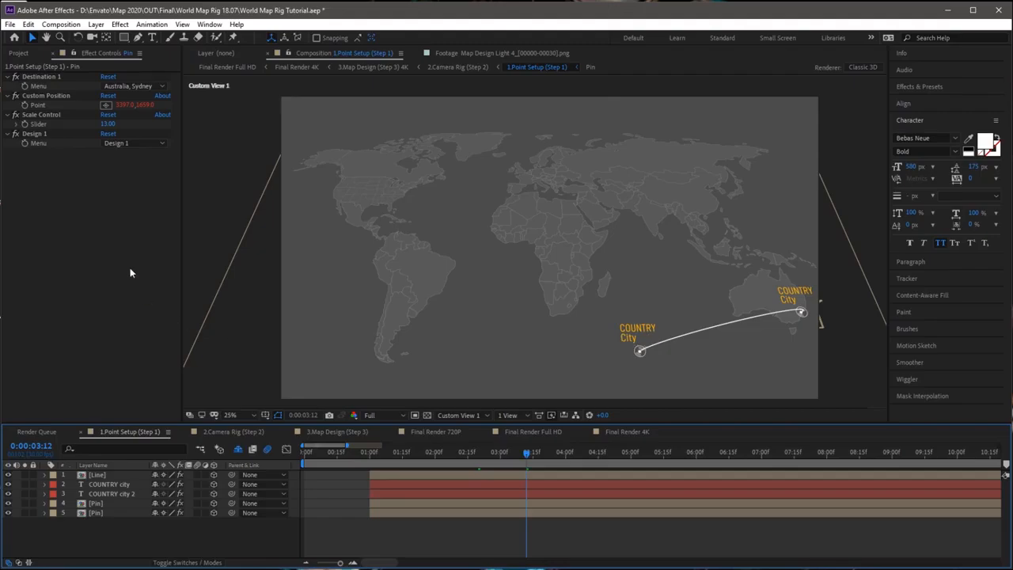
Try Design 3 and Design 4 on the Sydney pin
left_click(109, 503)
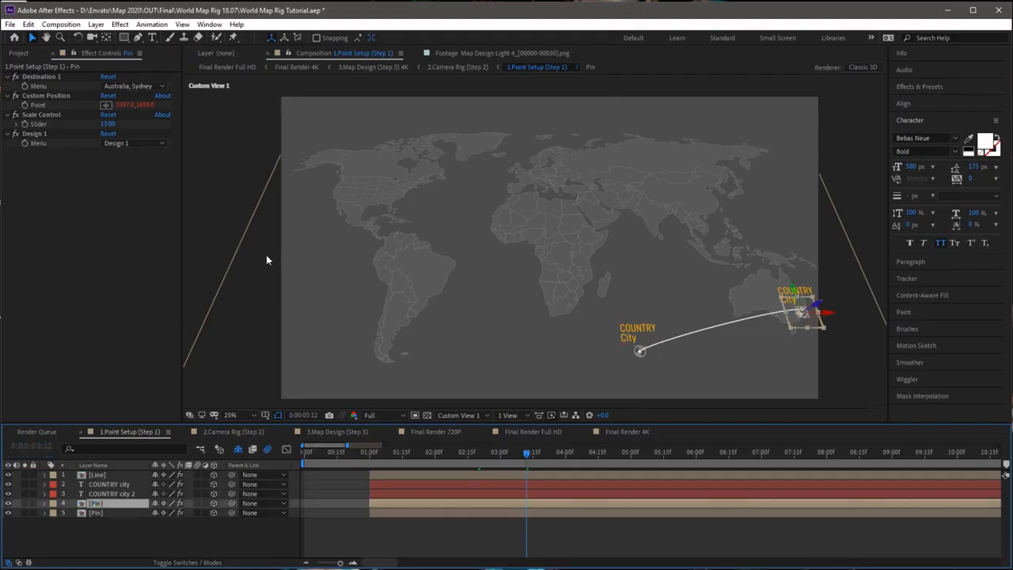
left_click(134, 145)
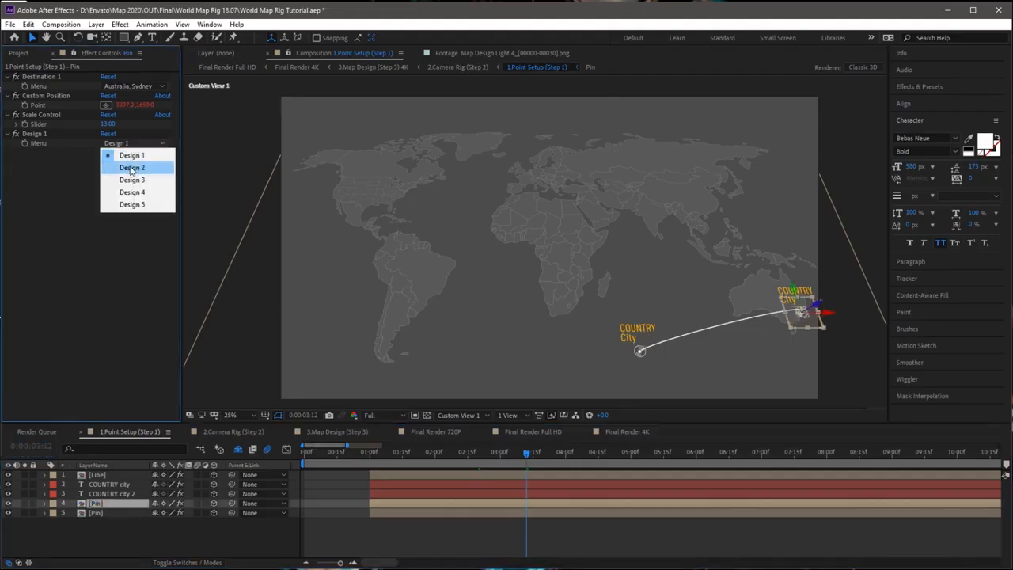
left_click(132, 180)
left_click(134, 143)
left_click(133, 192)
key("ctrl+shift+a")
Set the Sydney pin's design to Design 2
left_click(132, 143)
left_click(131, 168)
key("ctrl+shift+a")
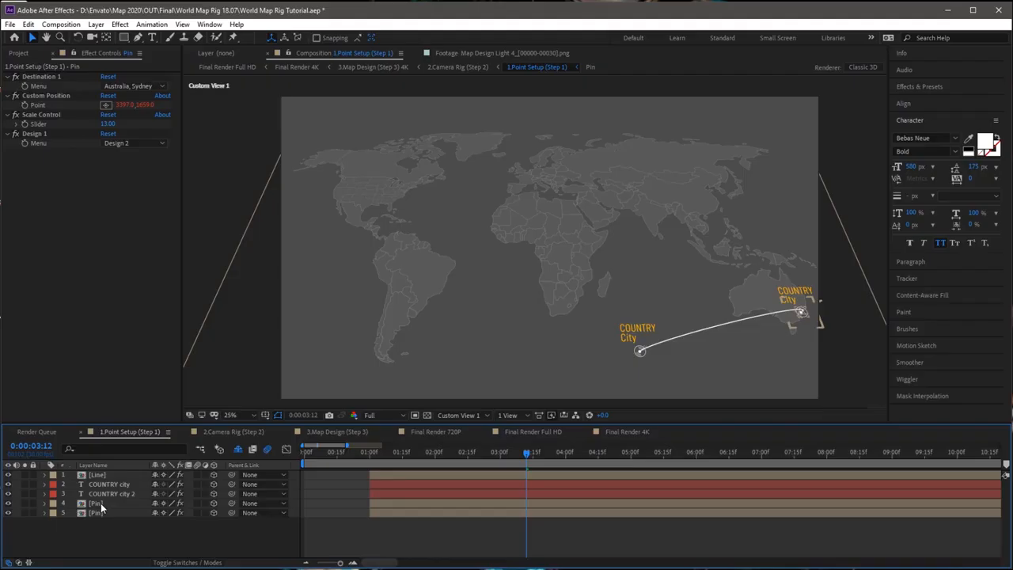
Set the design of the lower Pin layer to Design 2
left_click(101, 502)
left_click(102, 511)
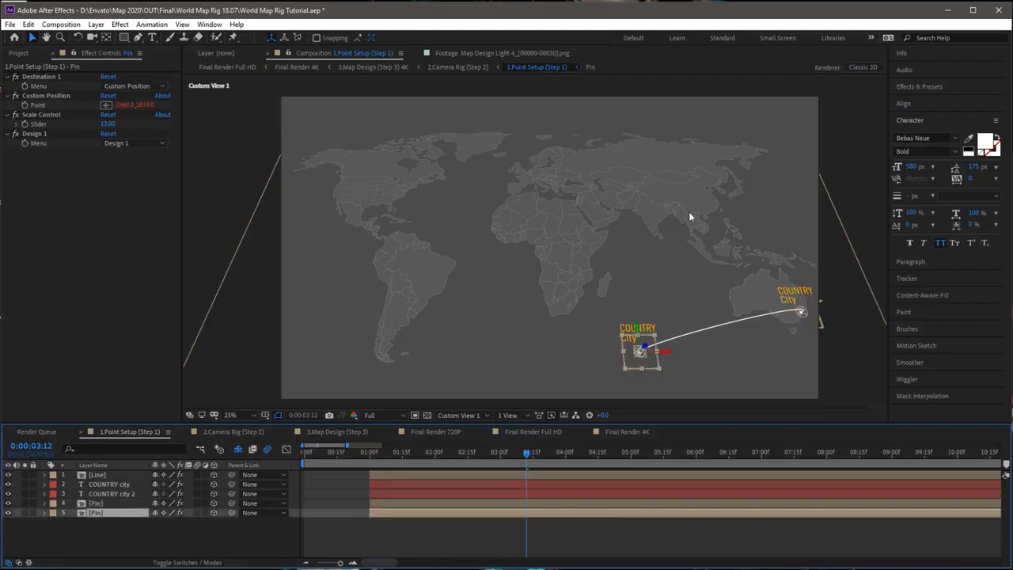
left_click(132, 145)
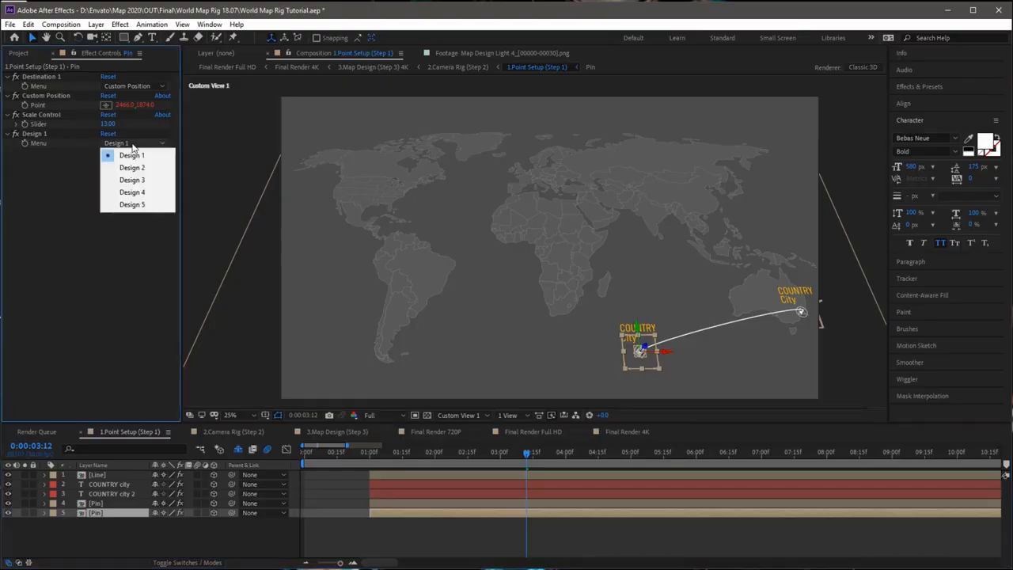
left_click(132, 169)
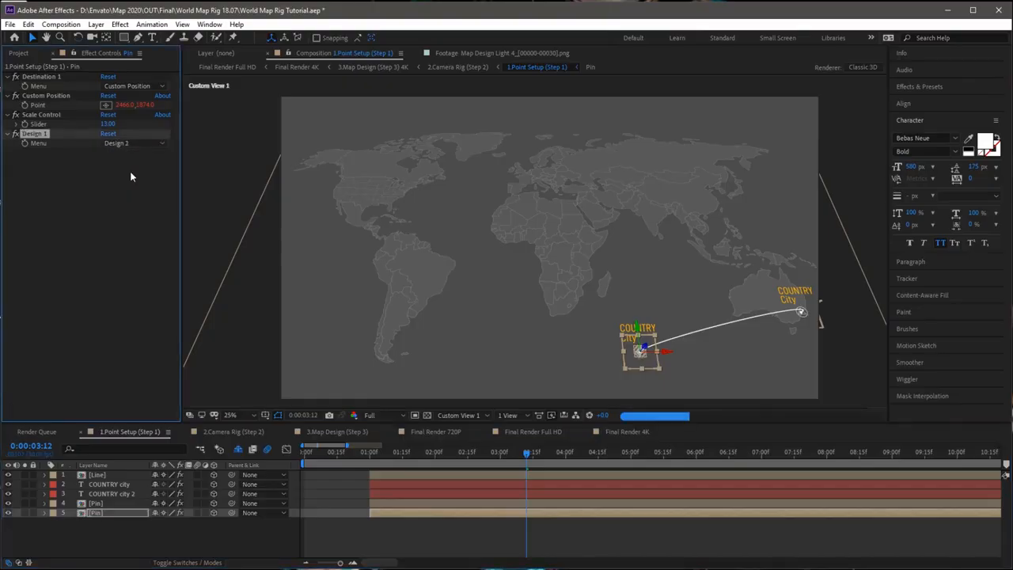
left_click(135, 535)
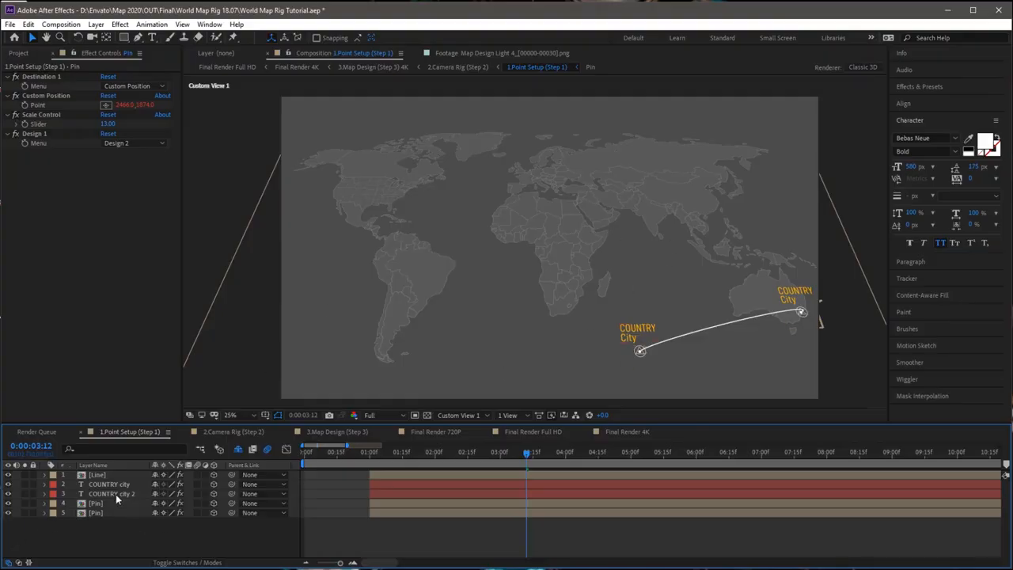
Set the destination of the lower Pin layer to Thailand, Bangkok
left_click(101, 513)
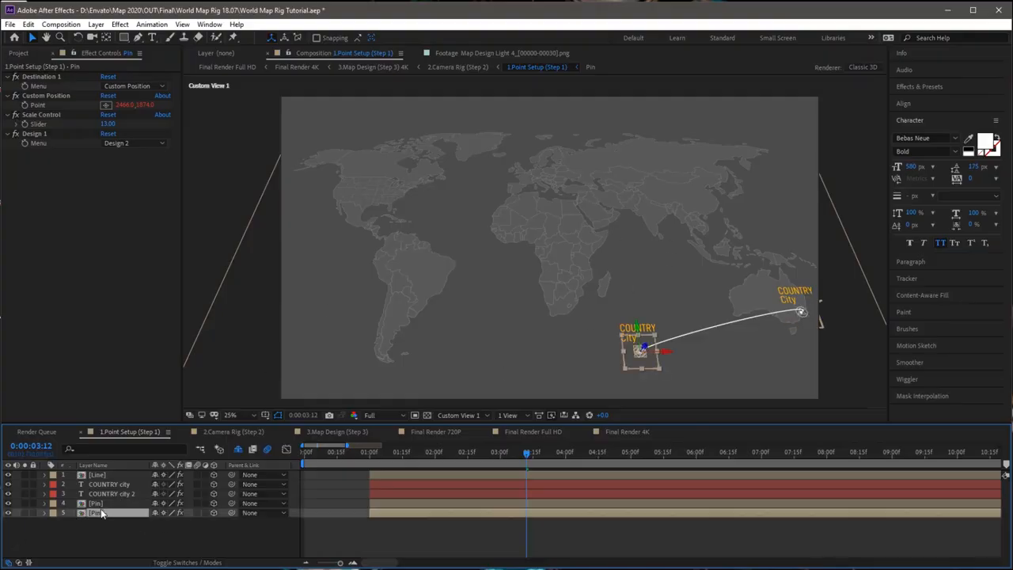
left_click(139, 86)
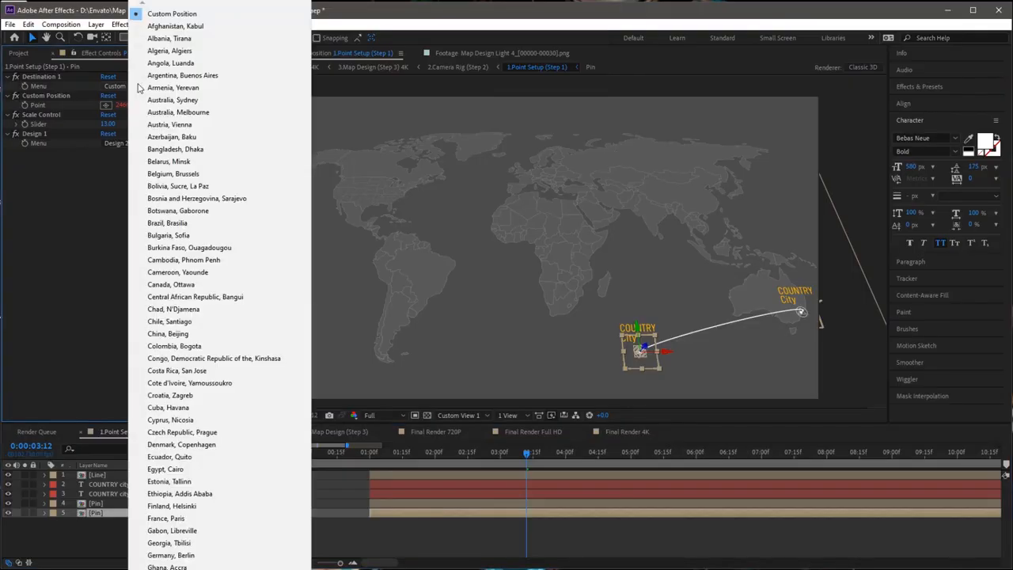
scroll(212, 554, "down", 5)
scroll(212, 554, "down", 13)
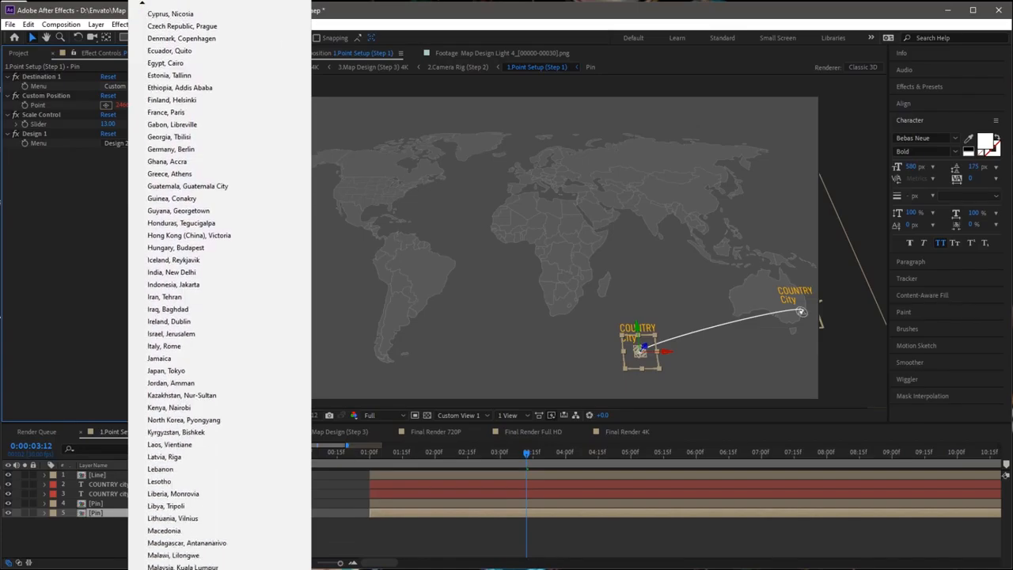
scroll(212, 554, "down", 12)
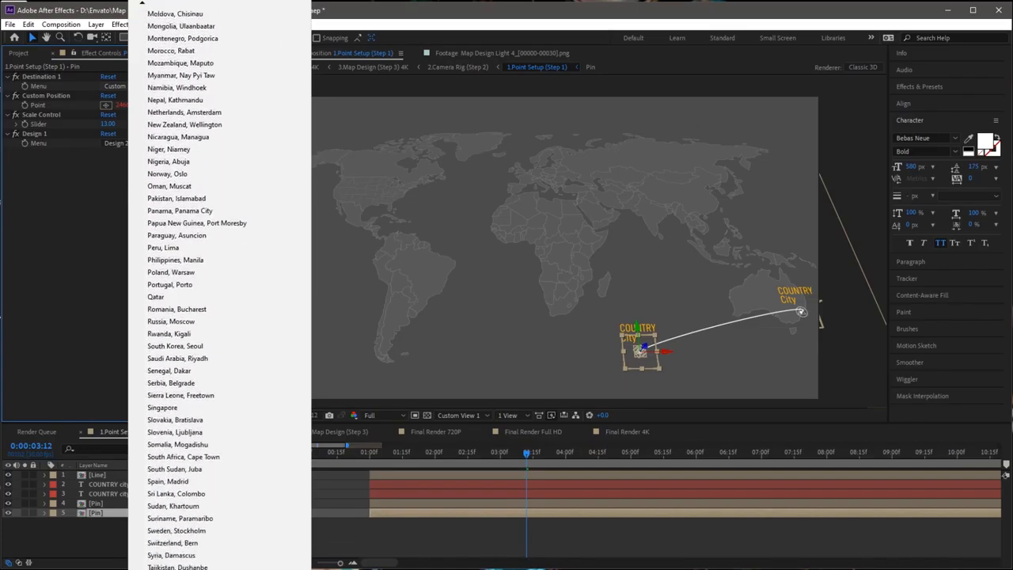
scroll(193, 475, "down", 1)
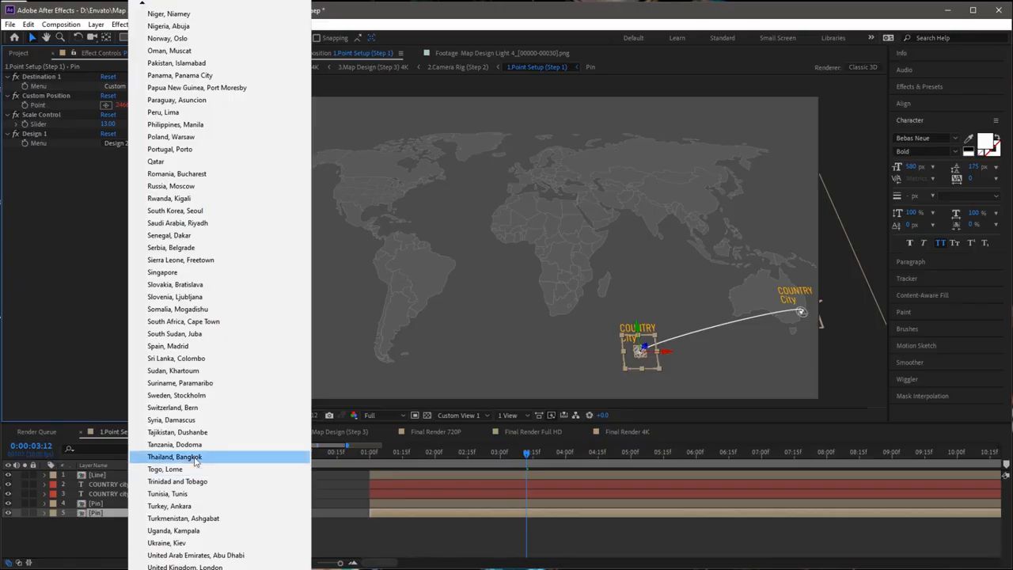
left_click(194, 457)
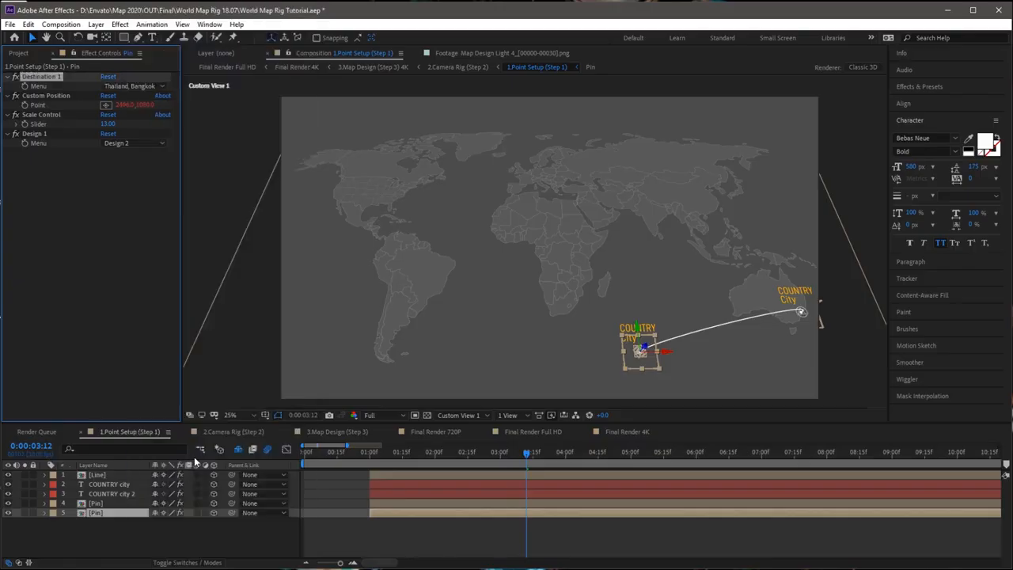
left_click(181, 546)
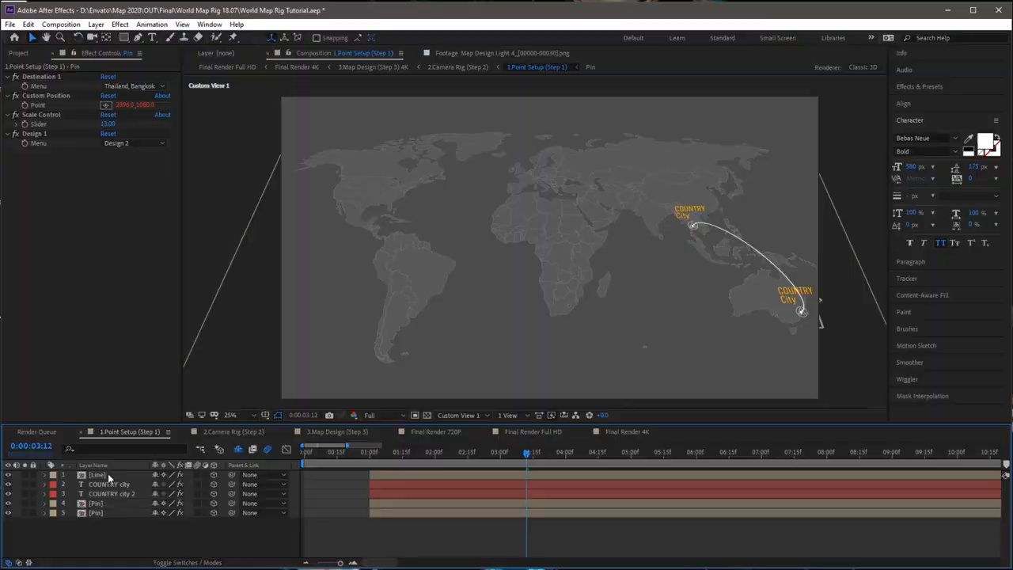
Turn on the 3D Lines/2D Lines checkbox for the Line layer to make the connection straight
left_click(108, 474)
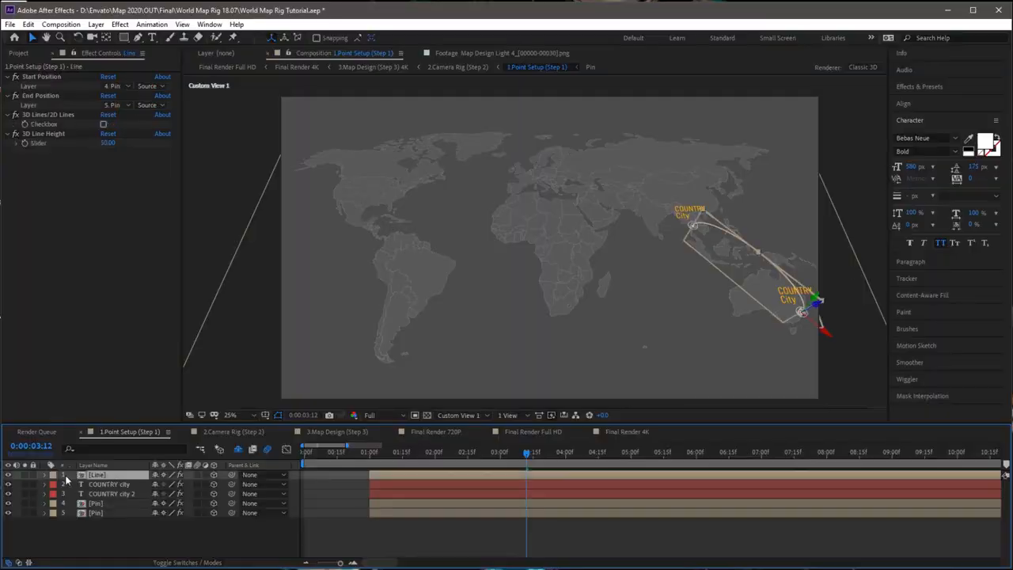
left_click(103, 124)
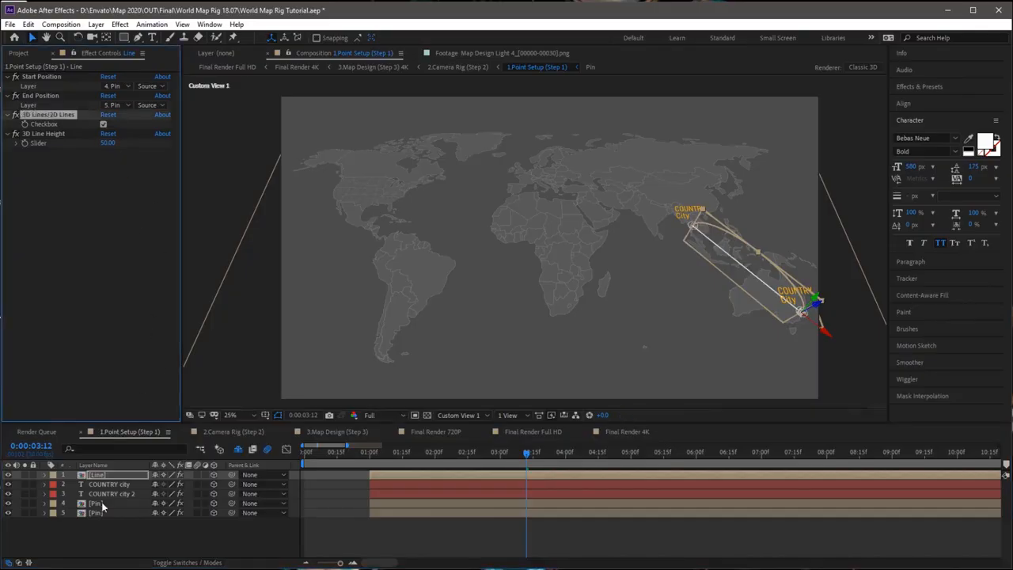
left_click(96, 534)
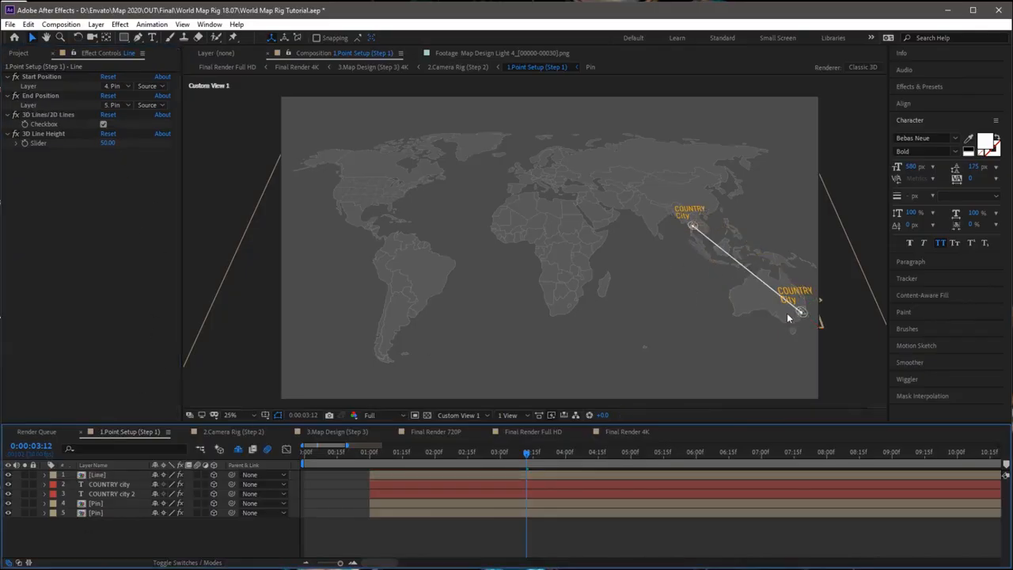
Move the Line layer to the end of the layer stack, beneath both Pin layers
left_click(93, 473)
left_click(103, 513, "ctrl")
left_click_drag(103, 516, 104, 517)
left_click(140, 538)
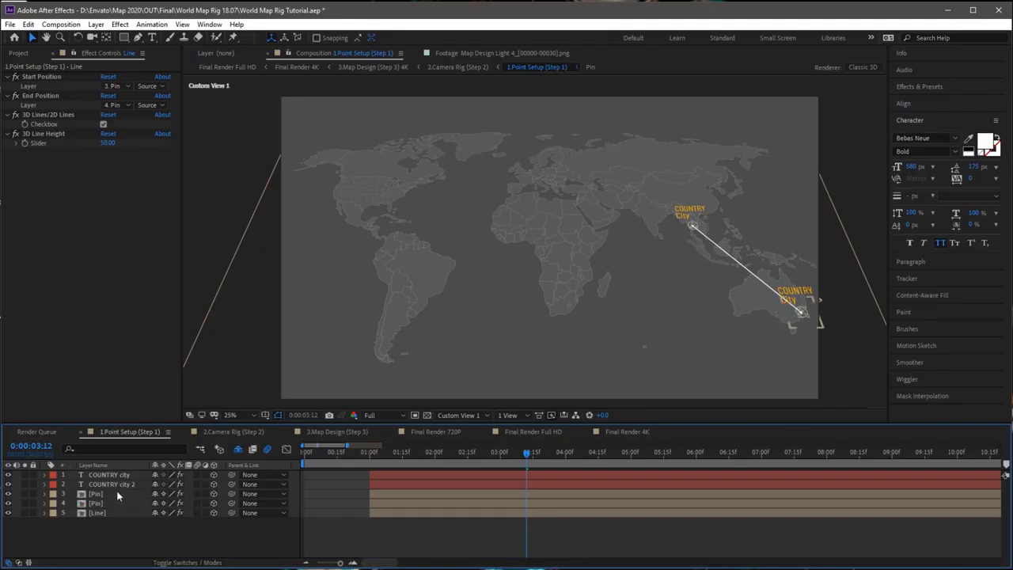
Duplicate the Bangkok pin layer and set the destination of the lowest Pin layer to China, Beijing
left_click(131, 505)
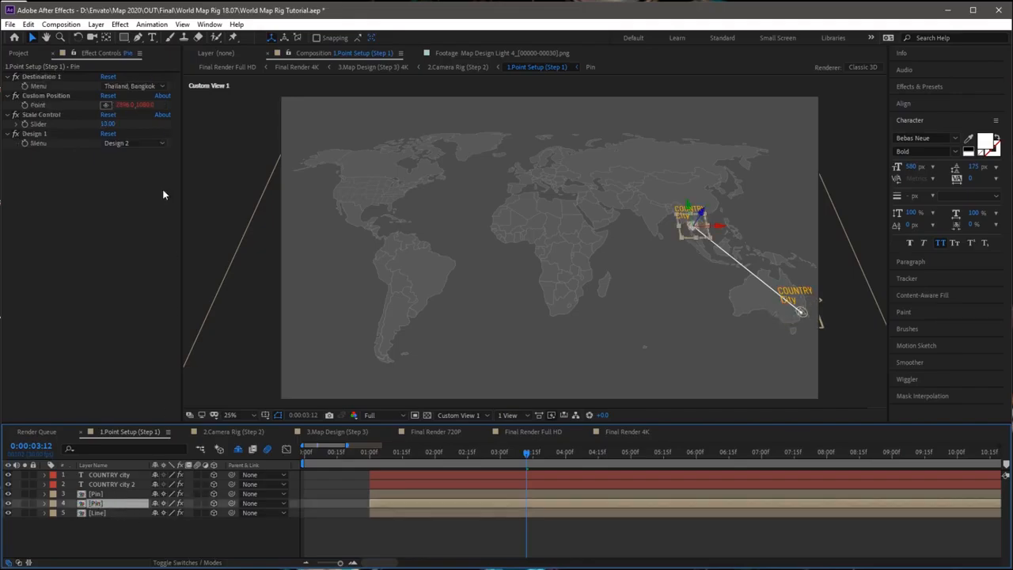
left_click(28, 24)
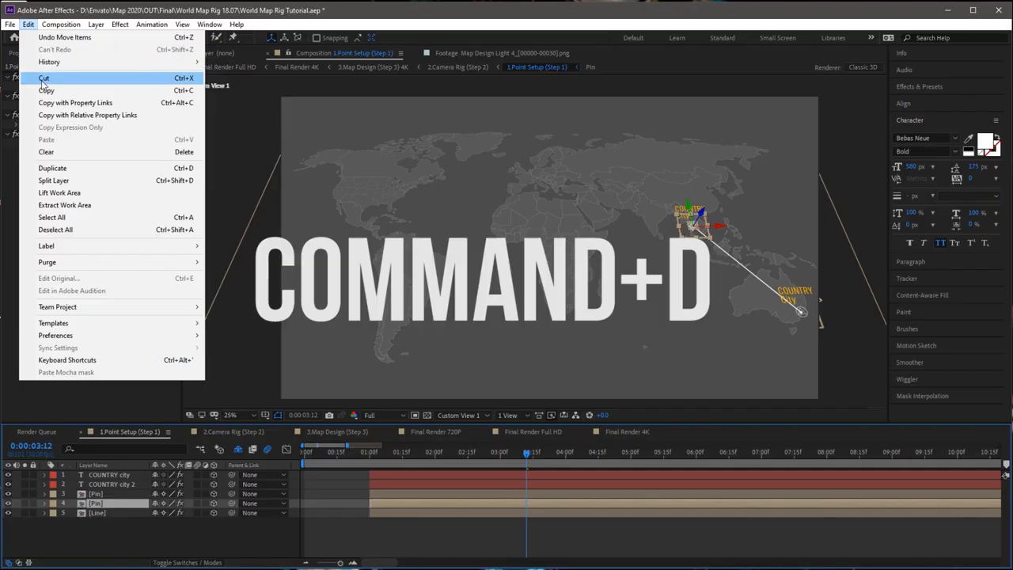
left_click(49, 168)
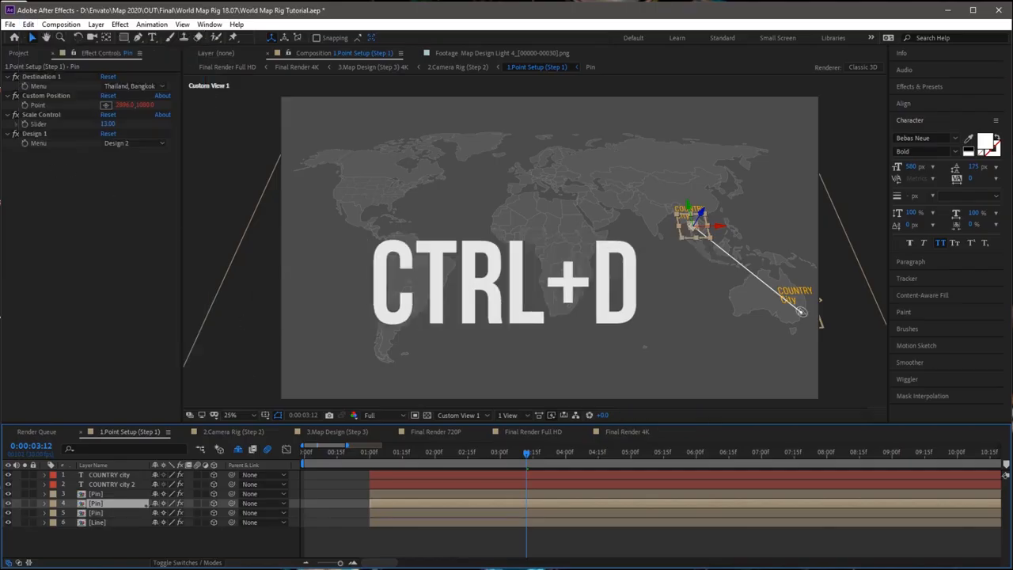
left_click(99, 514)
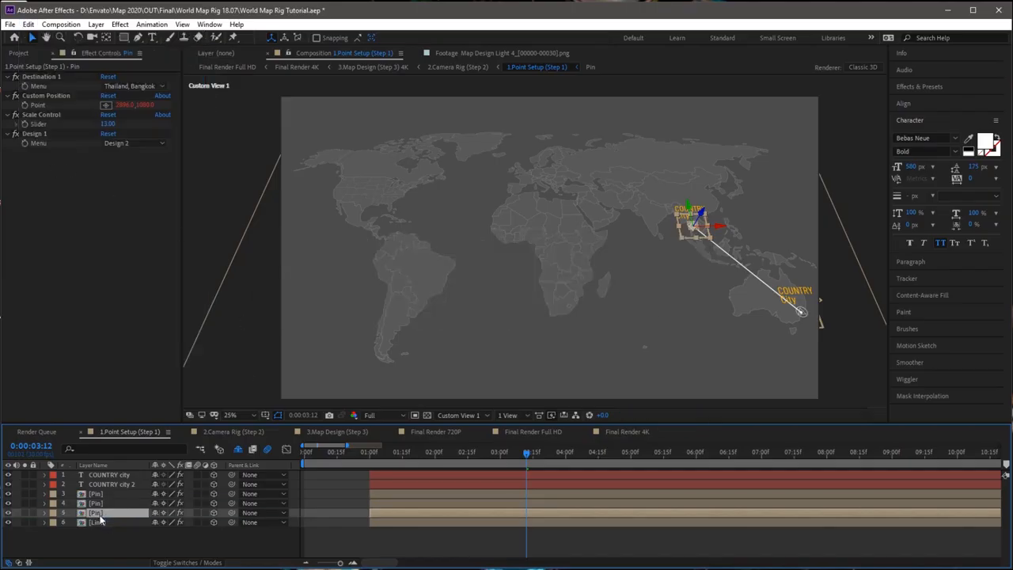
left_click(151, 85)
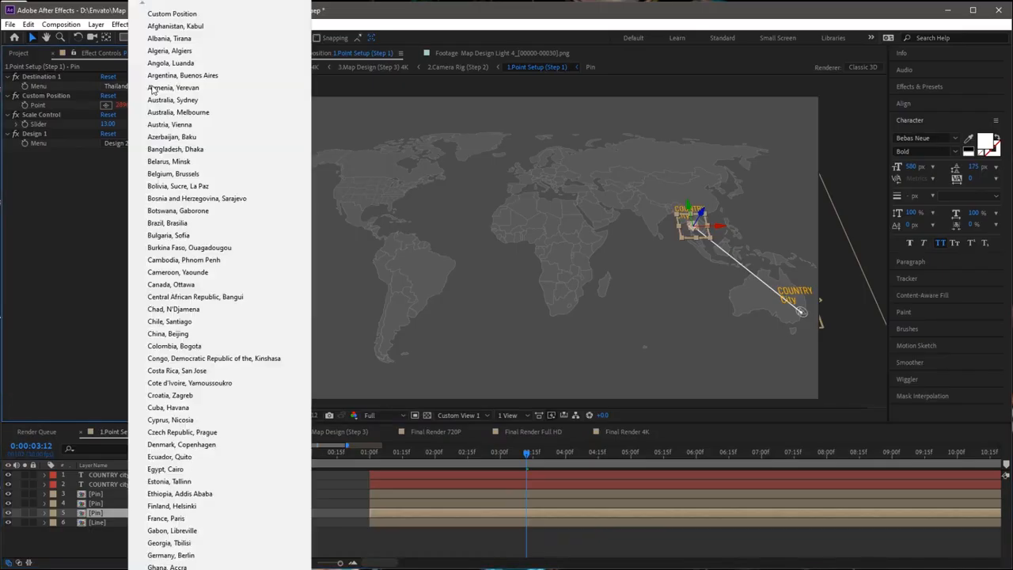
left_click(177, 336)
left_click(159, 543)
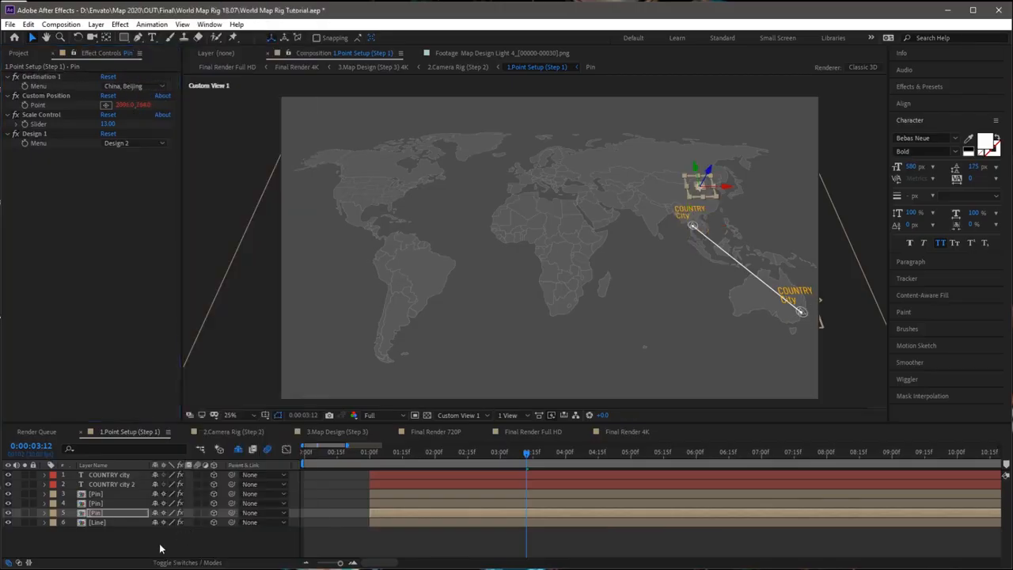
Duplicate the COUNTRY city 2 text layer and place the copy directly beneath it in the layer stack
left_click(118, 523)
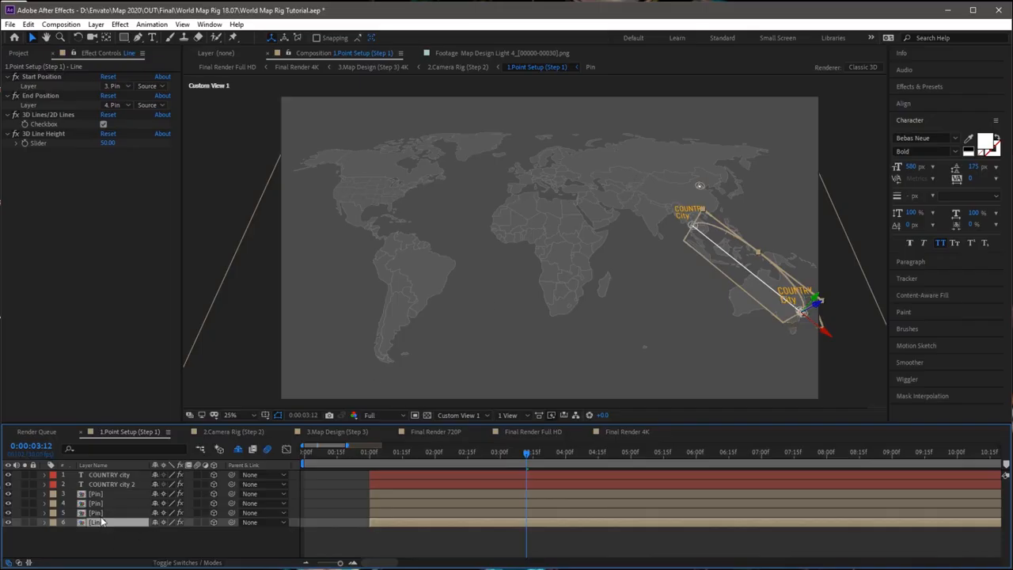
left_click(110, 485)
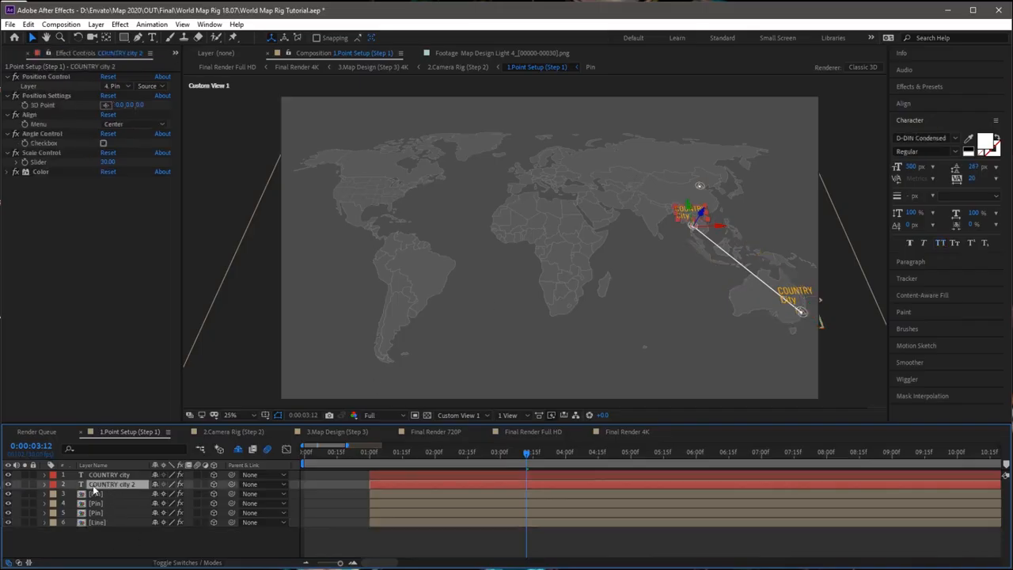
left_click(27, 24)
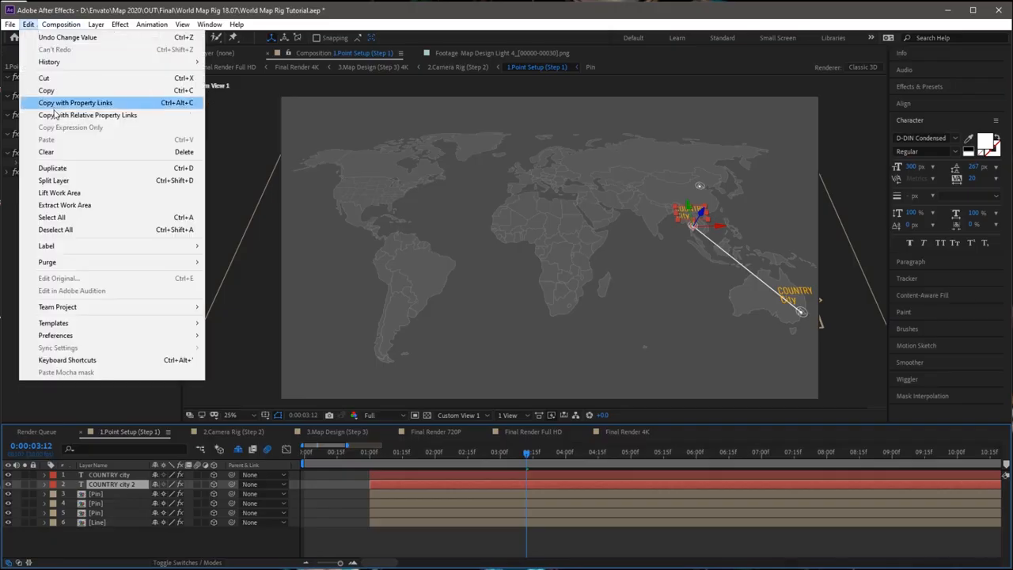
left_click(52, 168)
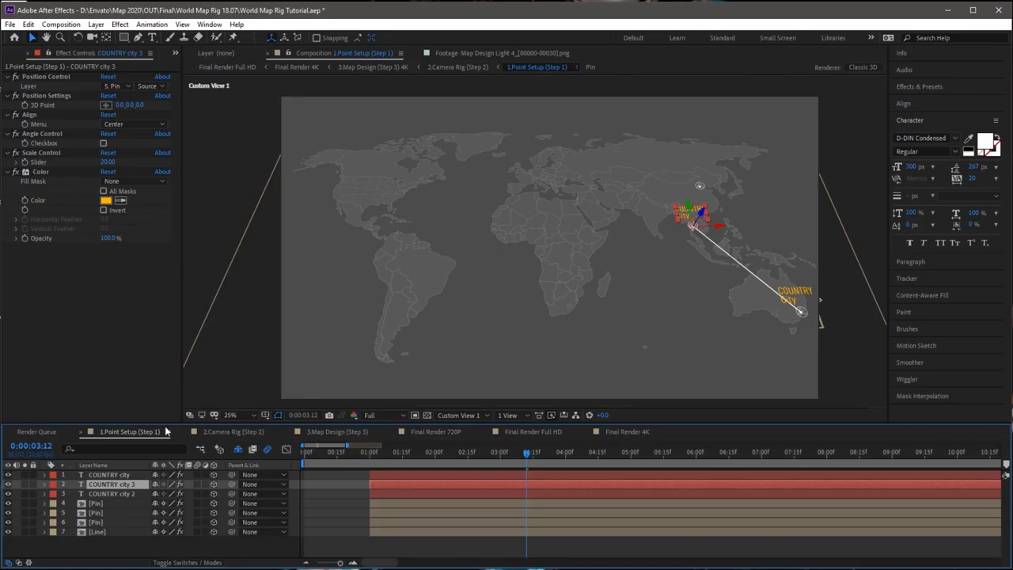
left_click_drag(122, 487, 126, 502)
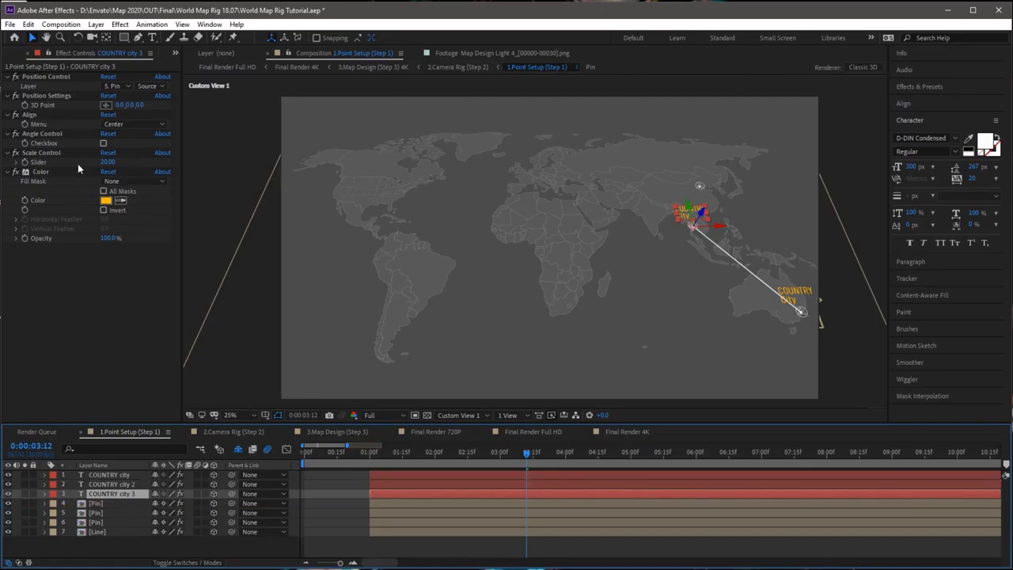
Link the position of the COUNTRY city 3 label to the Beijing pin, layer 6. Pin
left_click(122, 87)
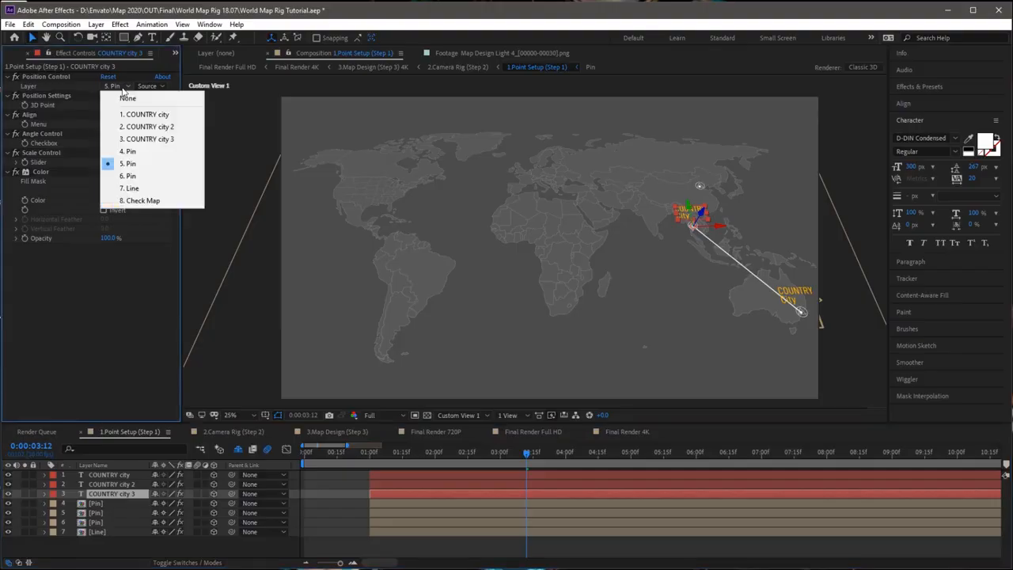
left_click(130, 177)
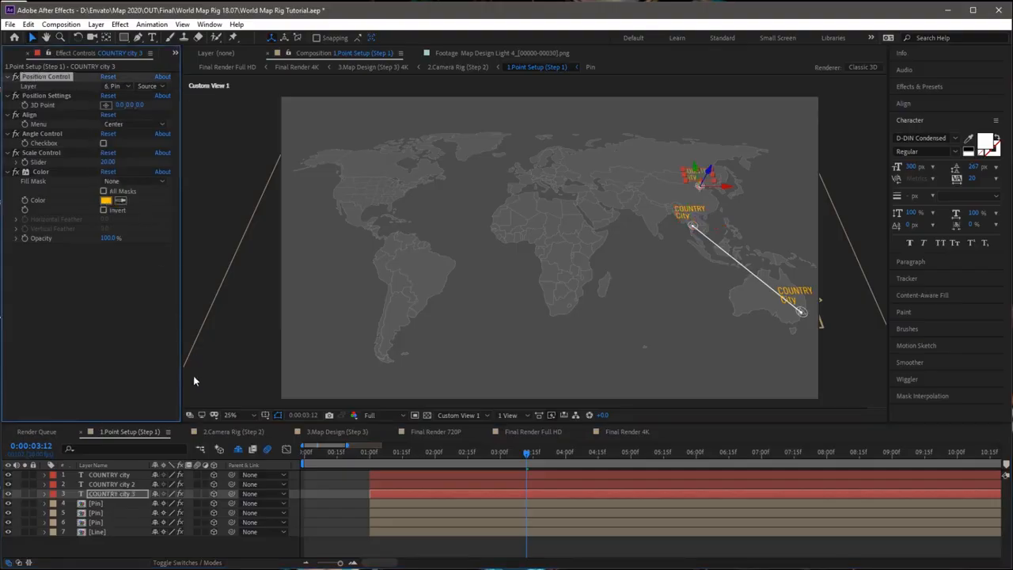
Duplicate the Line layer that connects Sydney and Bangkok
left_click(108, 532)
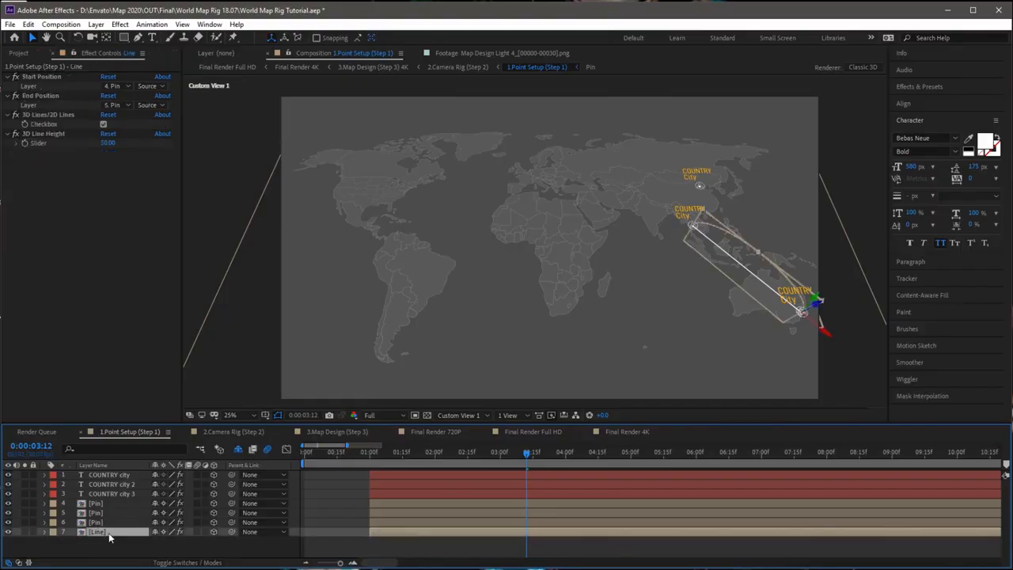
left_click(28, 23)
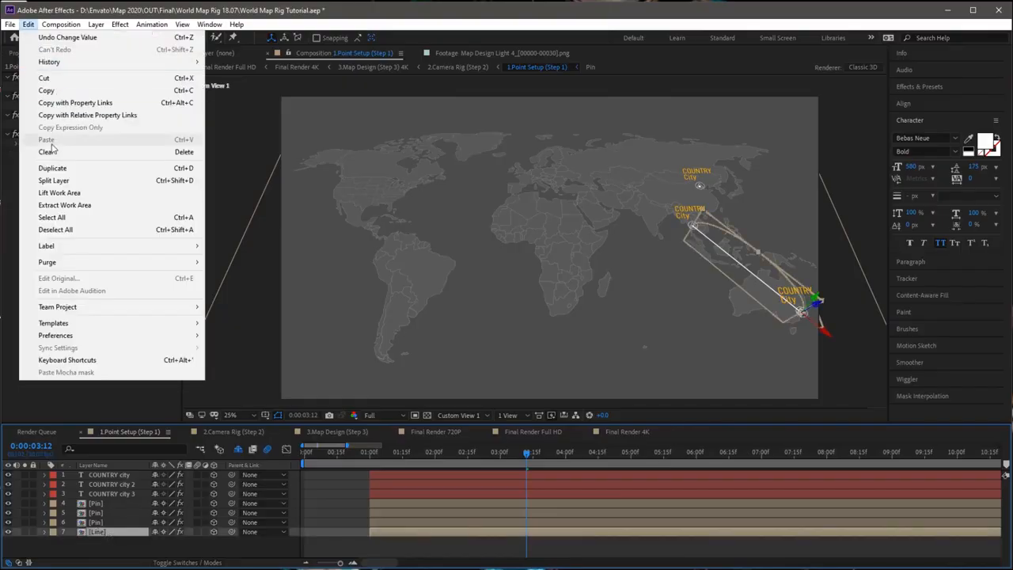
left_click(52, 169)
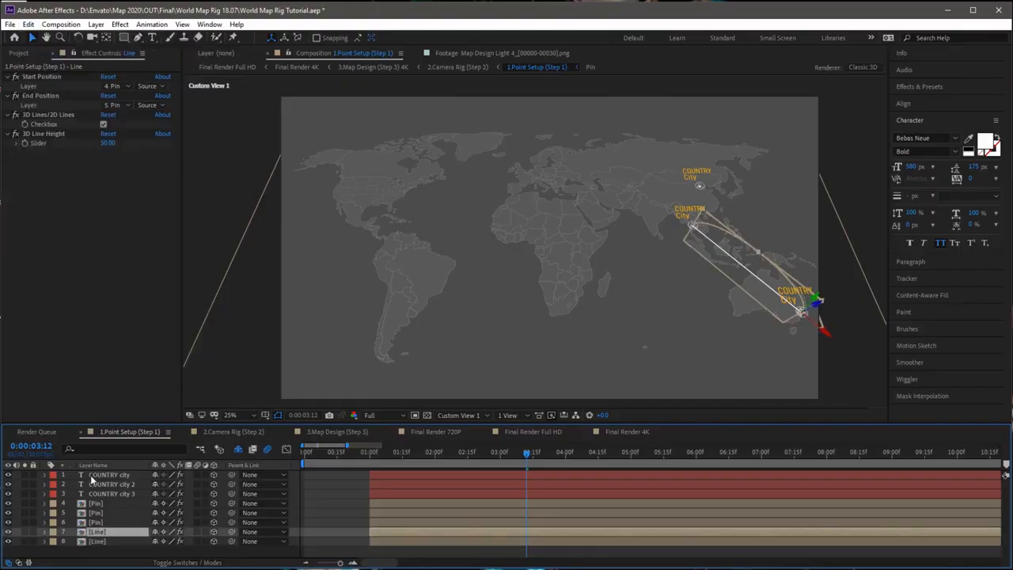
Connect Bangkok to Beijing with the lowest Line layer, using 5. Pin as its start position and 6. Pin as its end position
left_click(96, 541)
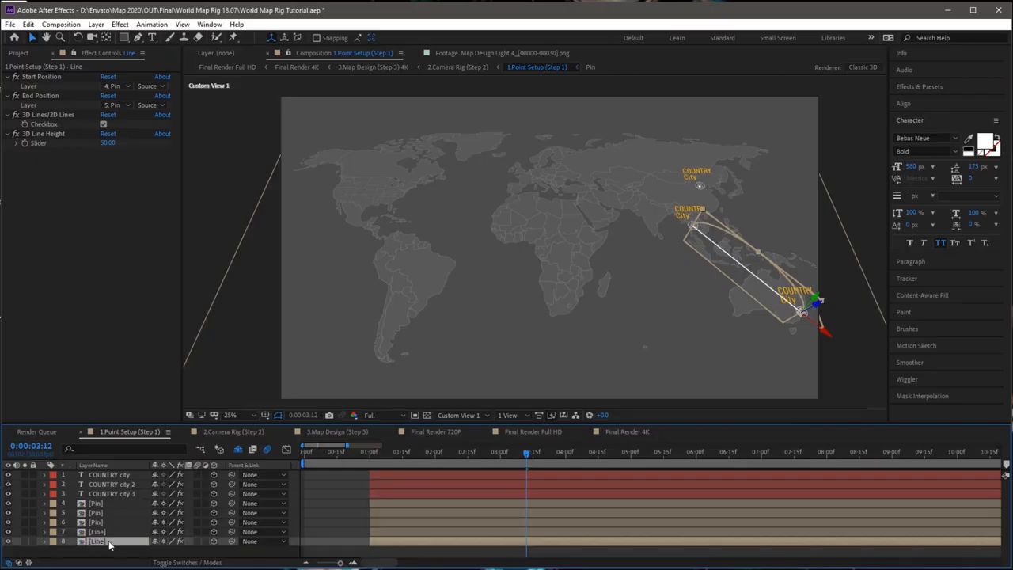
left_click(123, 86)
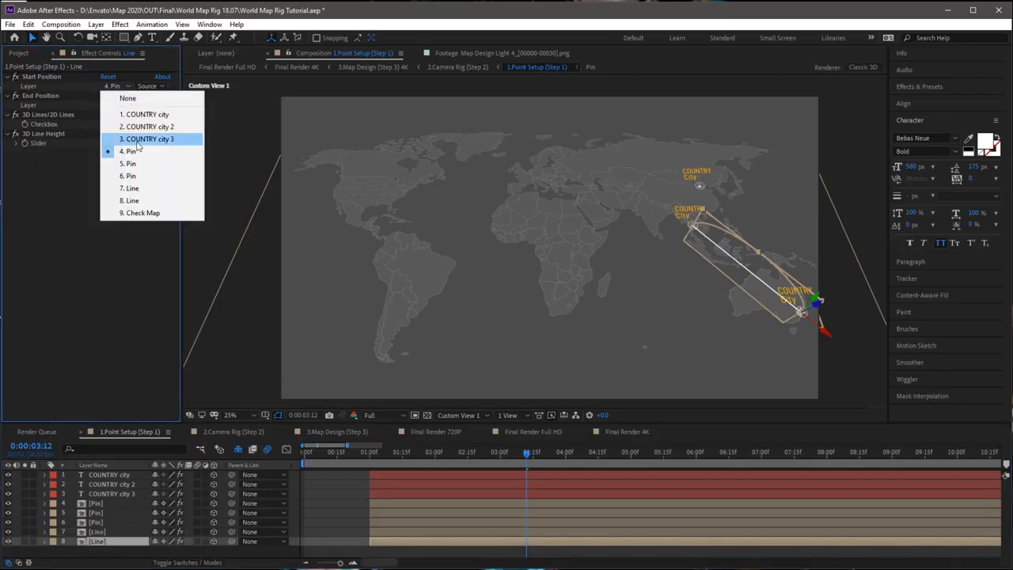
left_click(128, 163)
left_click(117, 104)
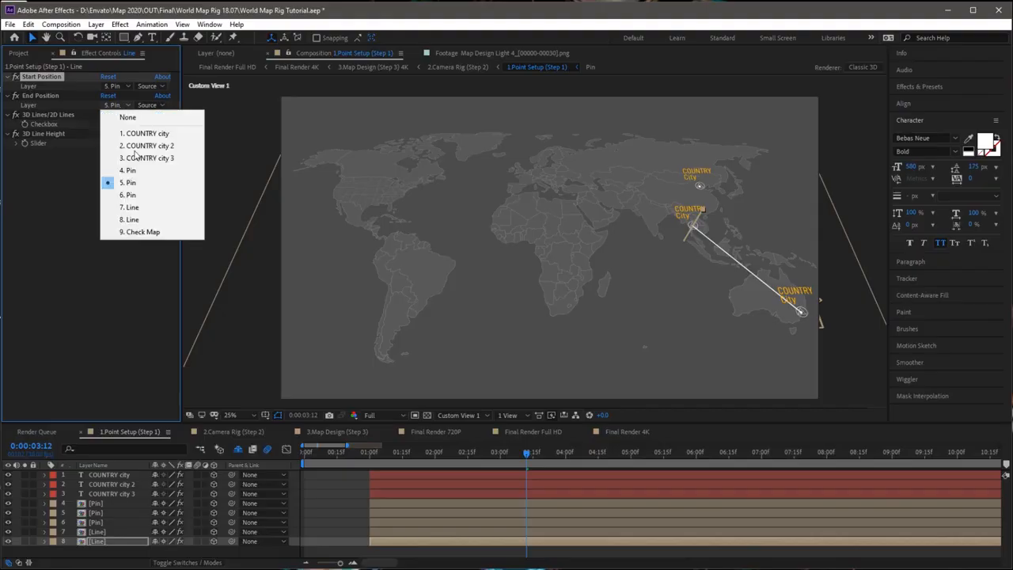
left_click(130, 195)
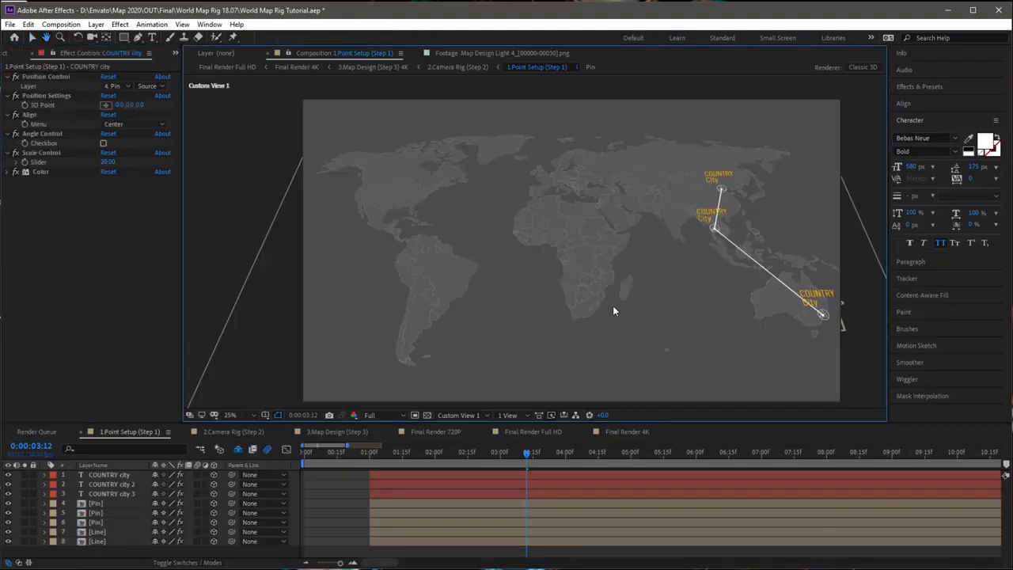
Change the text of the label at the Sydney pin to AUSTRALIA with Sydney on the second line
left_click_drag(613, 306, 559, 285)
left_click(763, 281)
left_click_drag(773, 319, 543, 286)
scroll(543, 286, "up", 3)
key("ctrl+t")
double_click(470, 231)
type("AUSTRALIA")
double_click(499, 269)
type("Sydney")
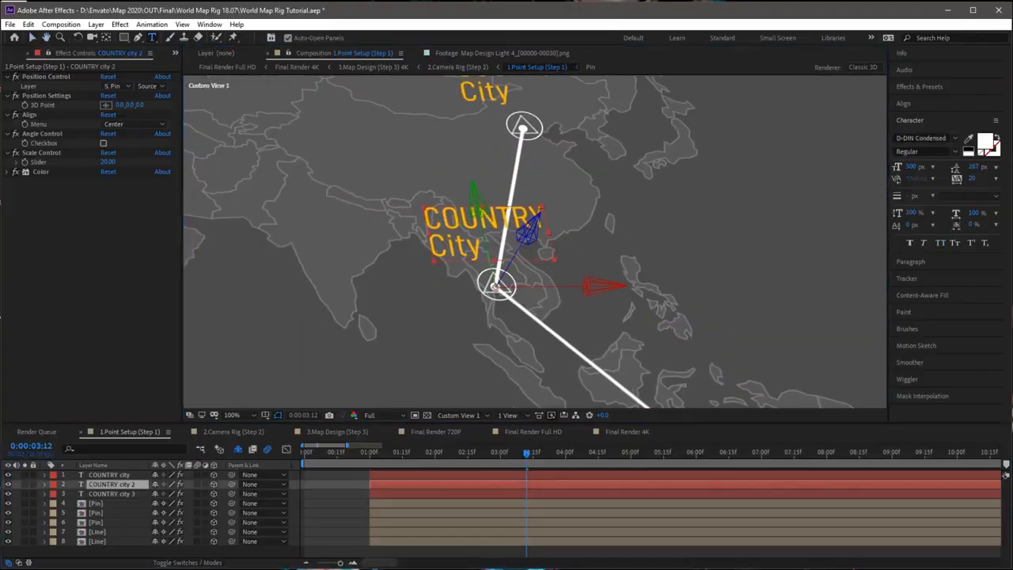
Change the text of the COUNTRY city 2 label to THAILAND with Bangkok on the second line
type("THAILAND")
double_click(450, 246)
type("Bangkok")
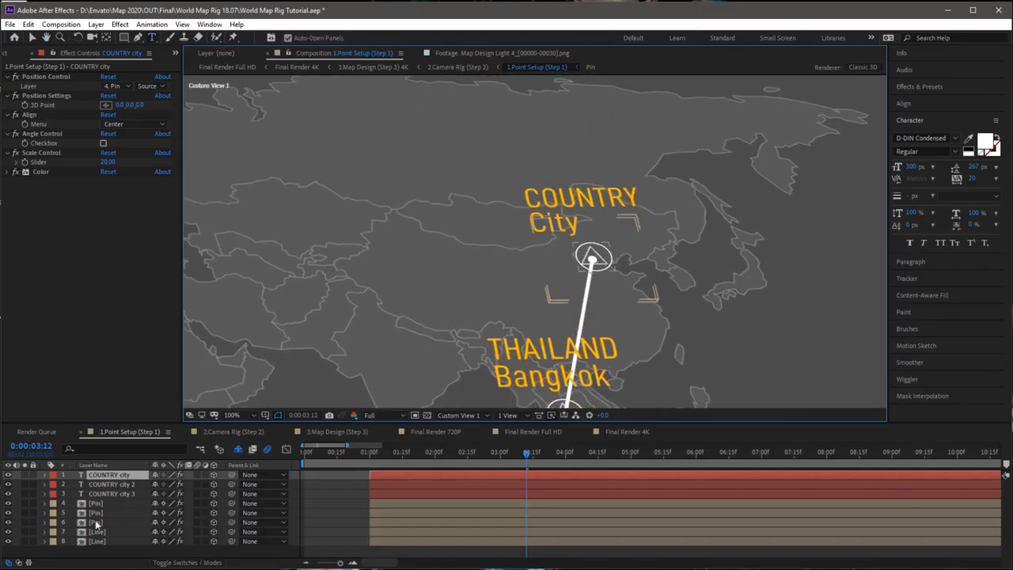
Change the text of the COUNTRY city 3 label to CHINA with Beijing on the second line
left_click(95, 513)
left_click(110, 494)
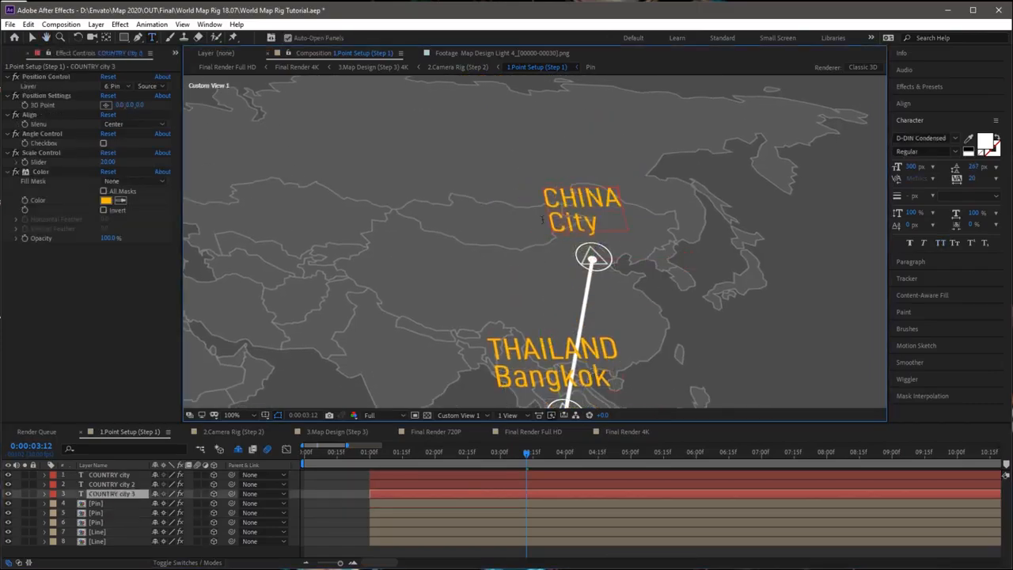
type("Beijing")
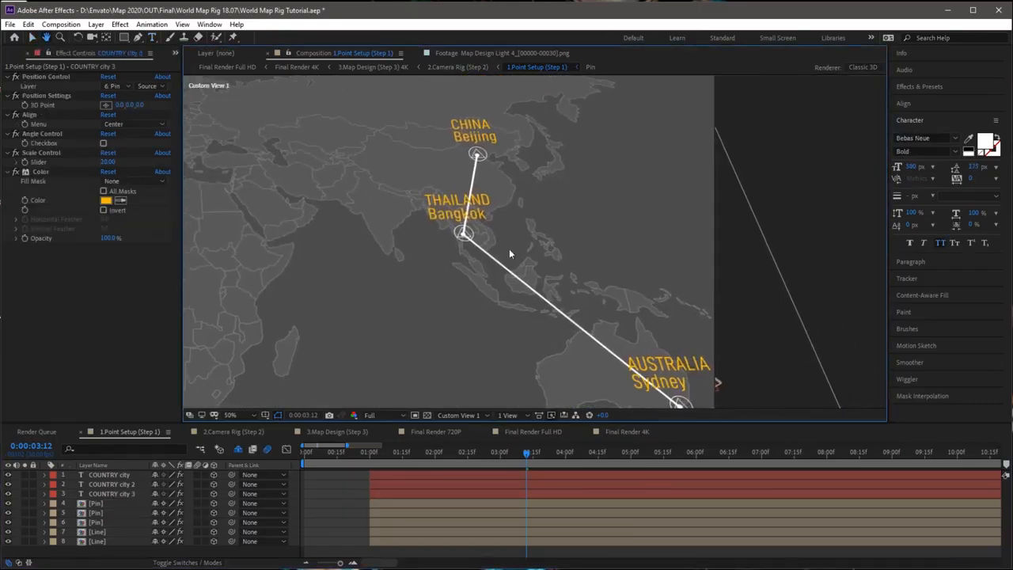
key("v")
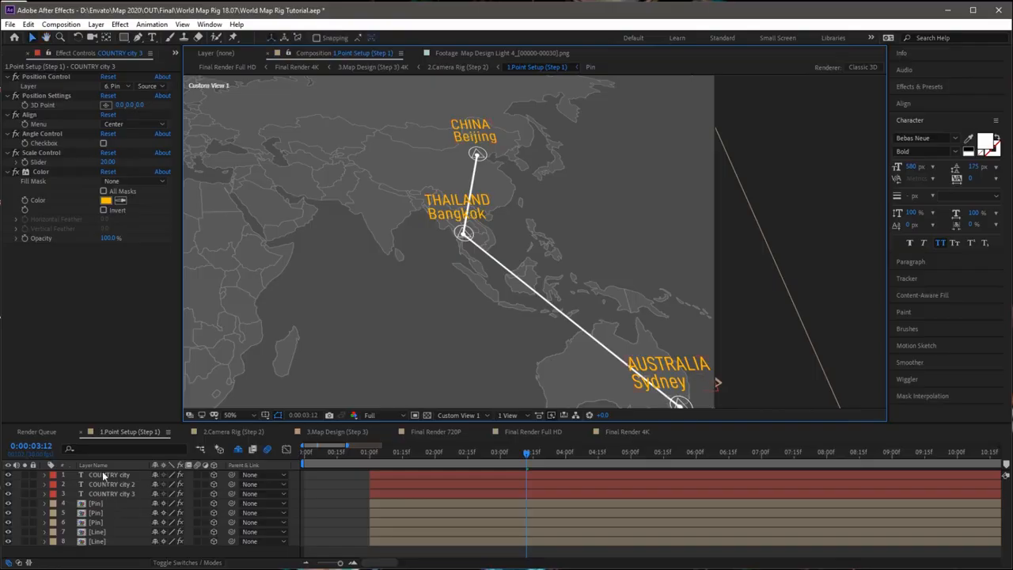
Enable Angle Control on the Sydney label so it lies flat on the map
left_click(103, 475)
left_click(103, 144)
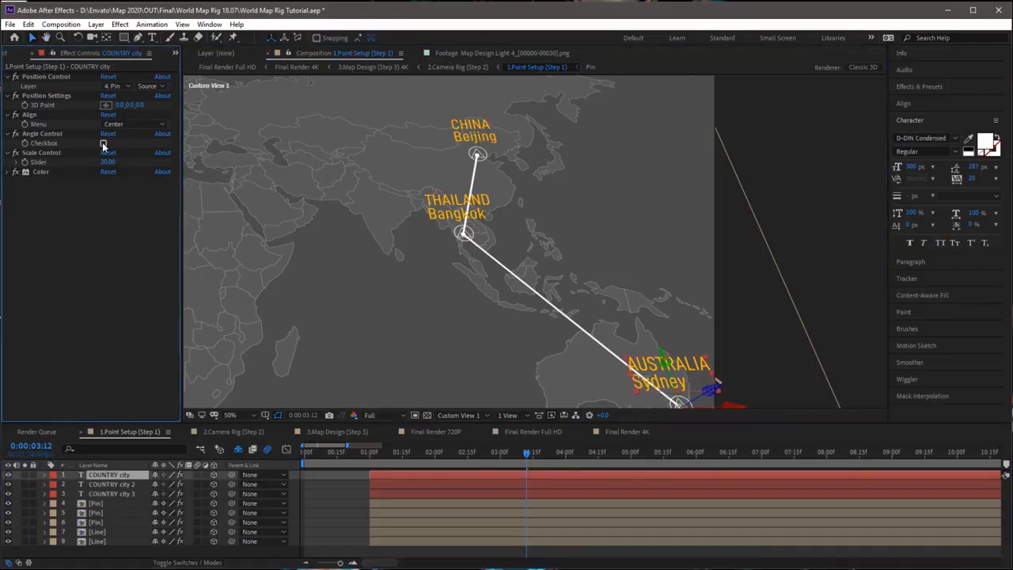
left_click(103, 145)
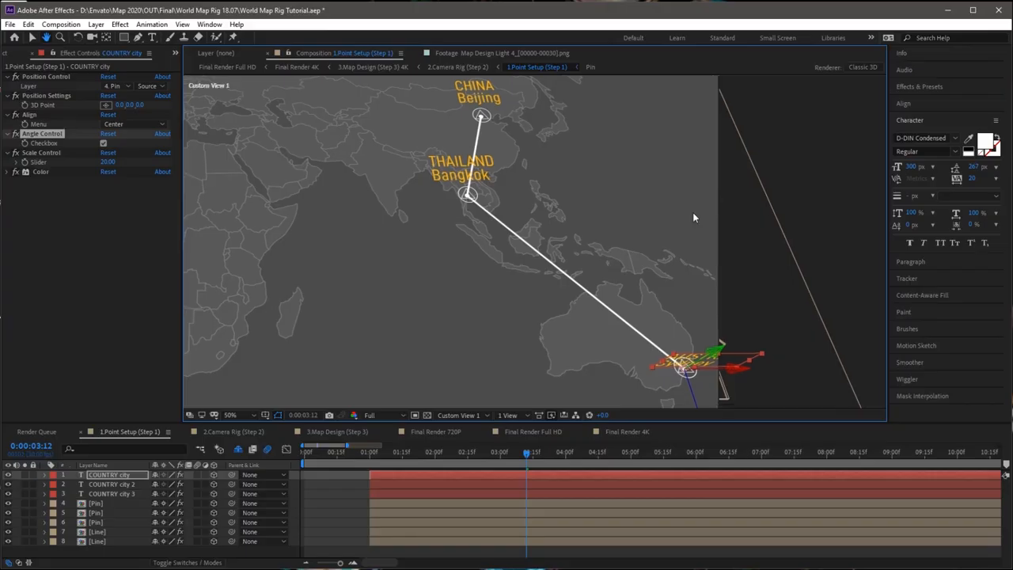
Enable Angle Control on the Bangkok and Beijing labels, COUNTRY city 2 and COUNTRY city 3
left_click(119, 482)
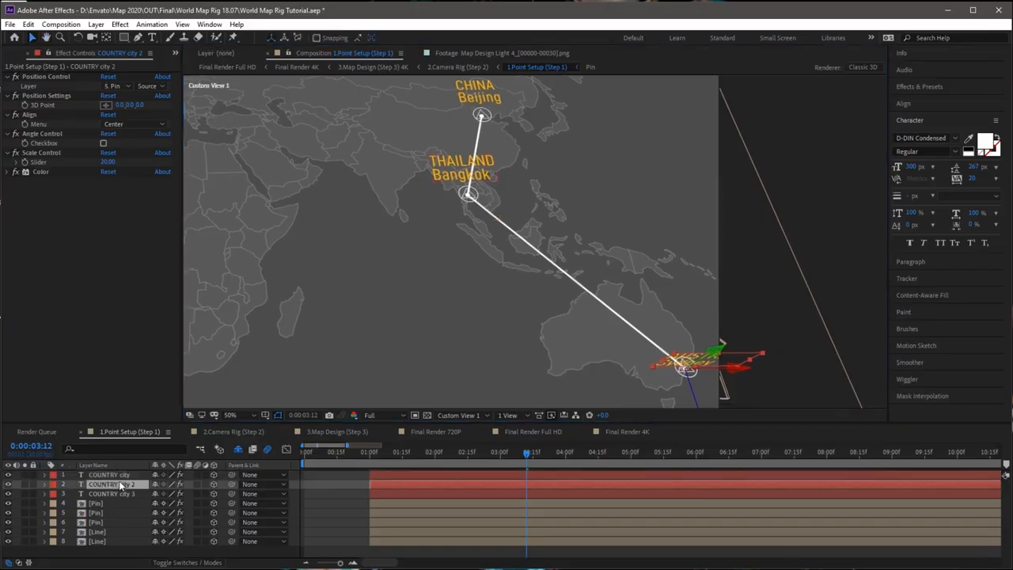
left_click(103, 143)
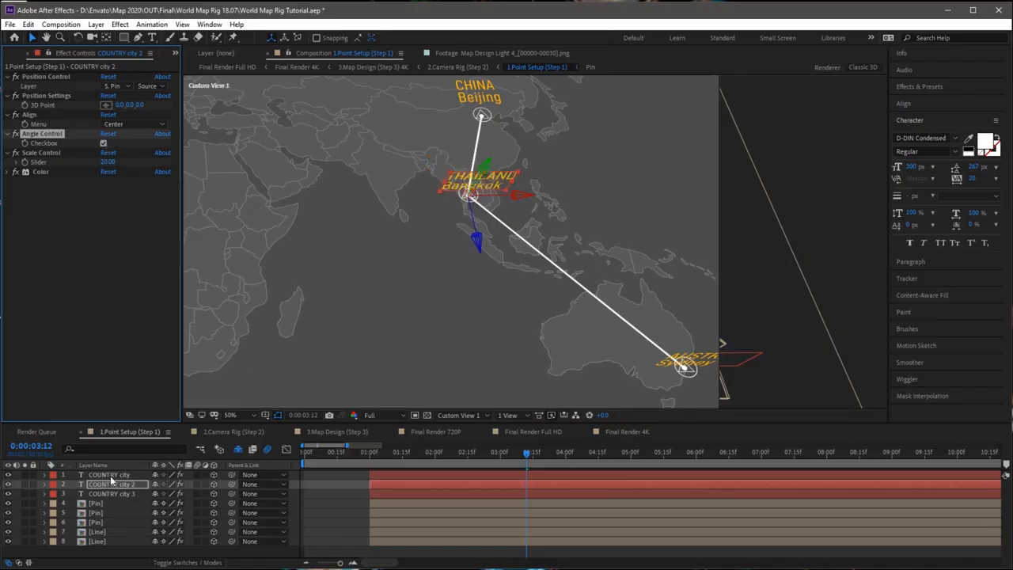
left_click(110, 476)
left_click(112, 494)
left_click(104, 143)
left_click(118, 305)
left_click(330, 493)
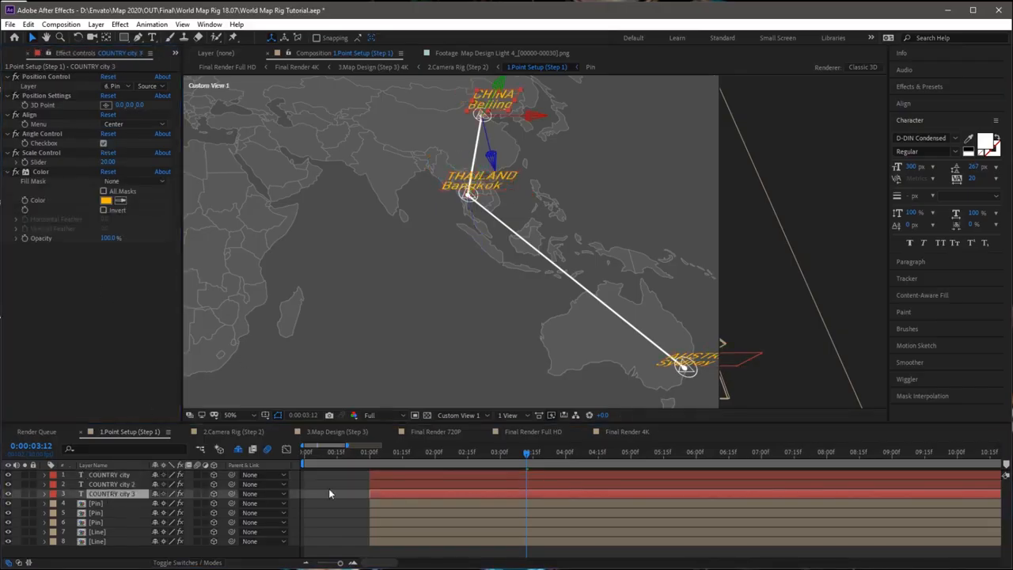
Play back the animation of the pins, labels and lines with the whole map in view
left_click_drag(622, 267, 685, 319)
scroll(656, 324, "down", 2)
scroll(671, 445, "down", 1)
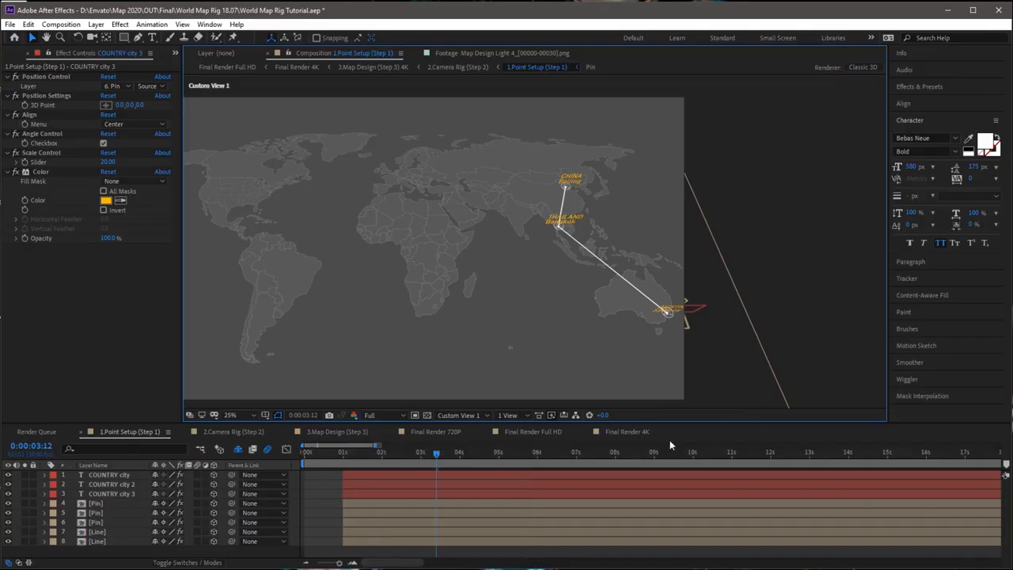
scroll(712, 457, "down", 2)
left_click_drag(555, 240, 645, 239)
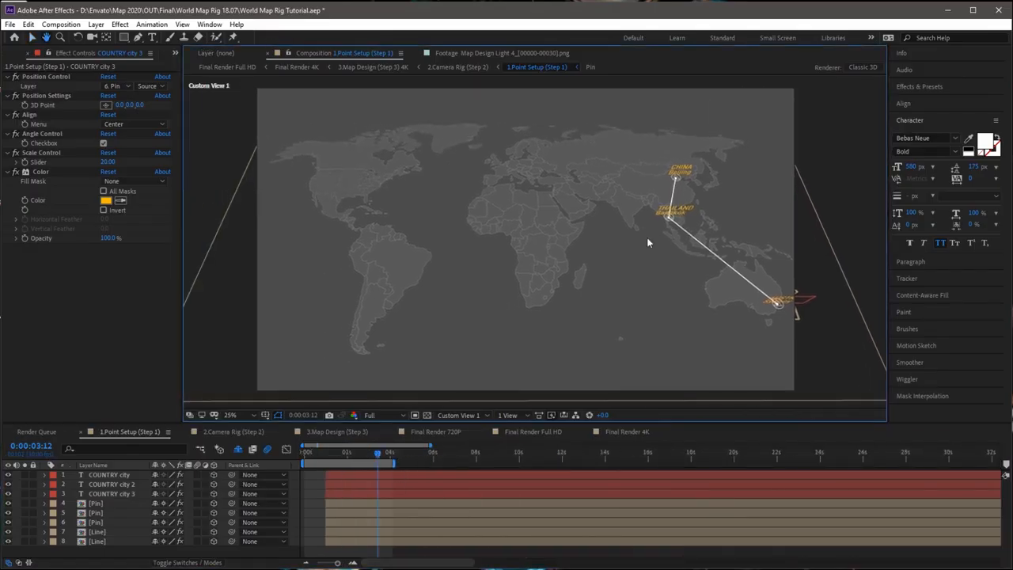
key("space")
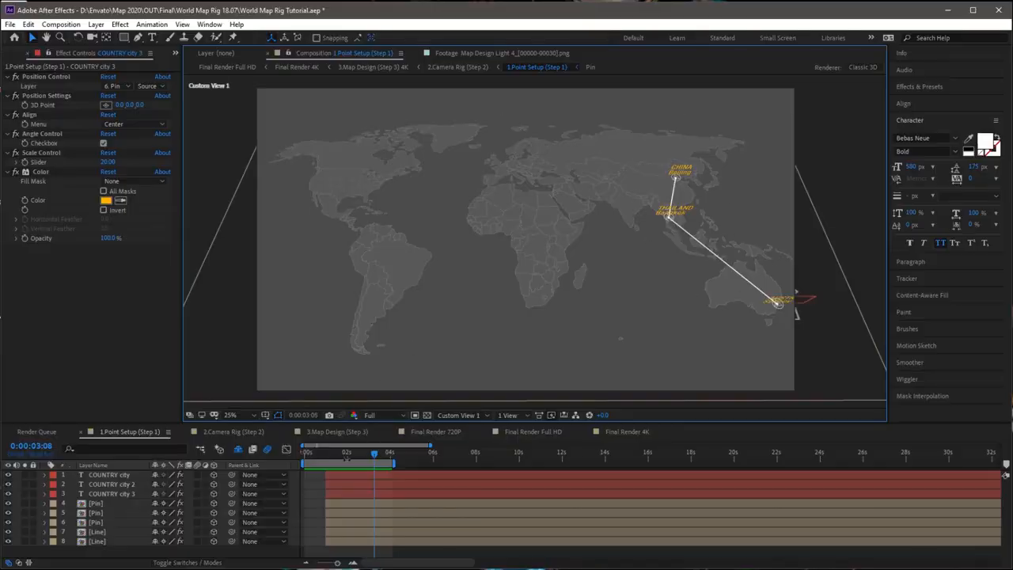
Shift the COUNTRY city 2 label layer in time so that it starts at 0:00:03:00
left_click(330, 454)
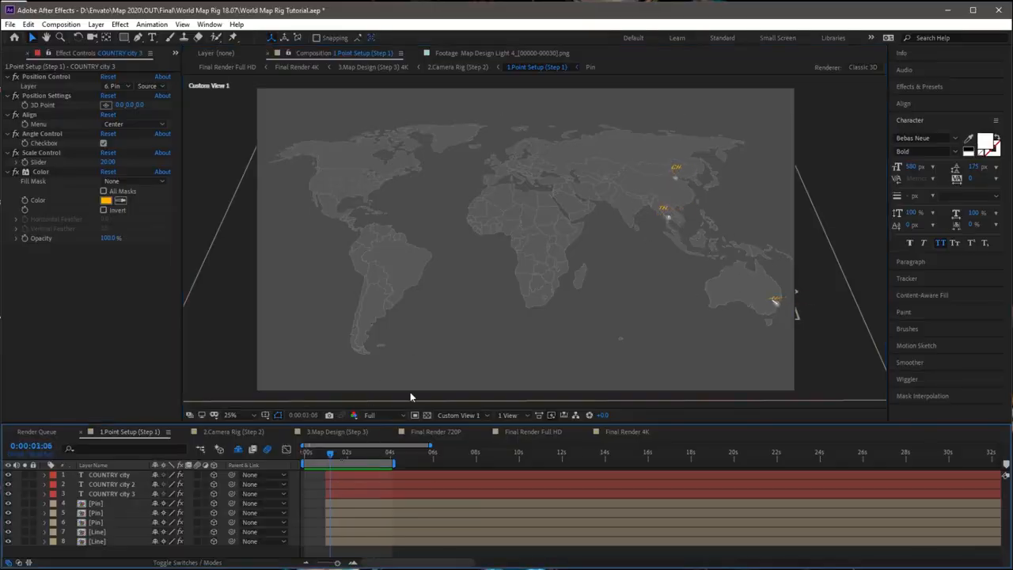
key("equal")
left_click(406, 454)
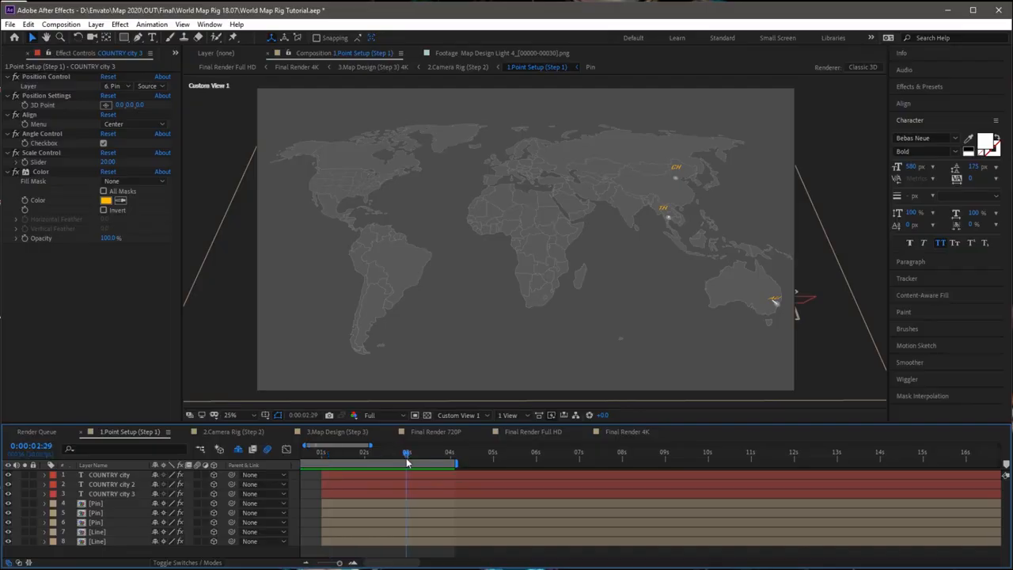
key("equal")
left_click(408, 454)
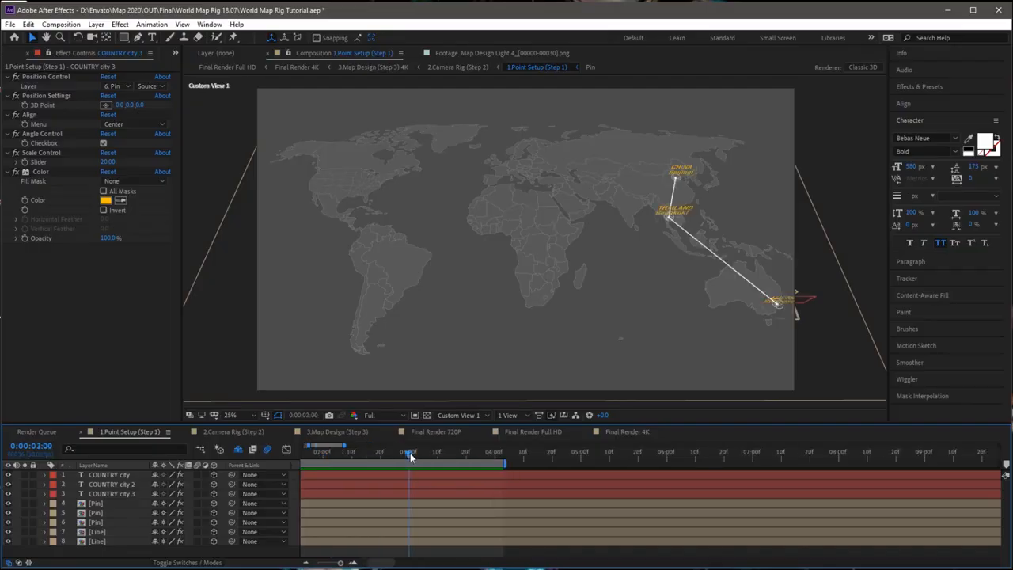
key("minus")
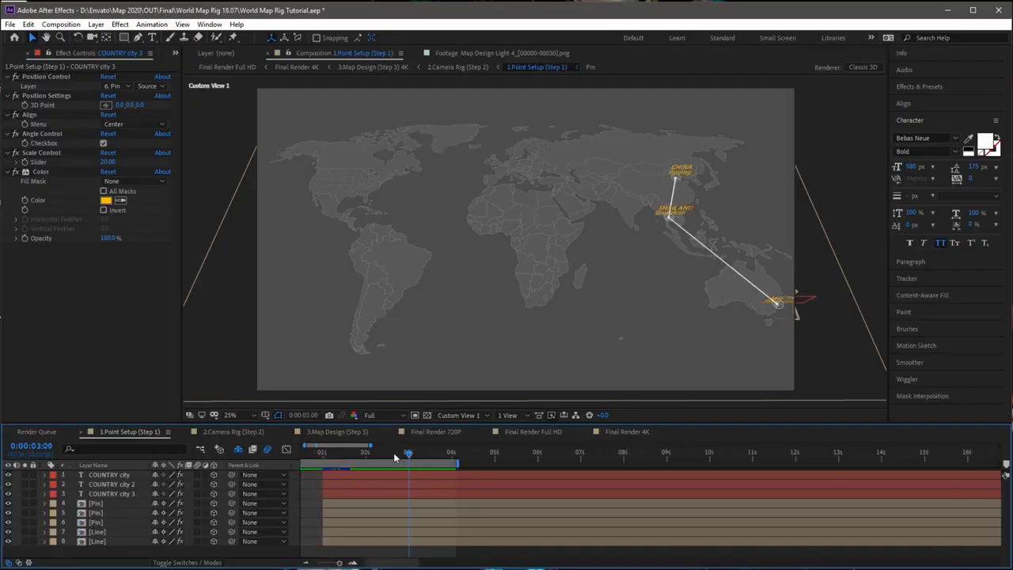
left_click(120, 485)
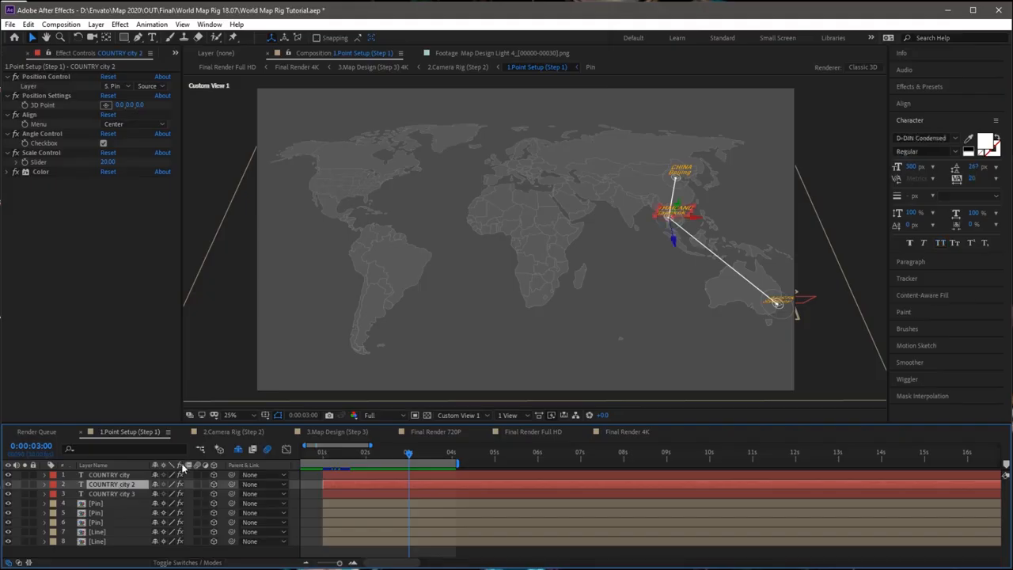
key("alt+bracketleft")
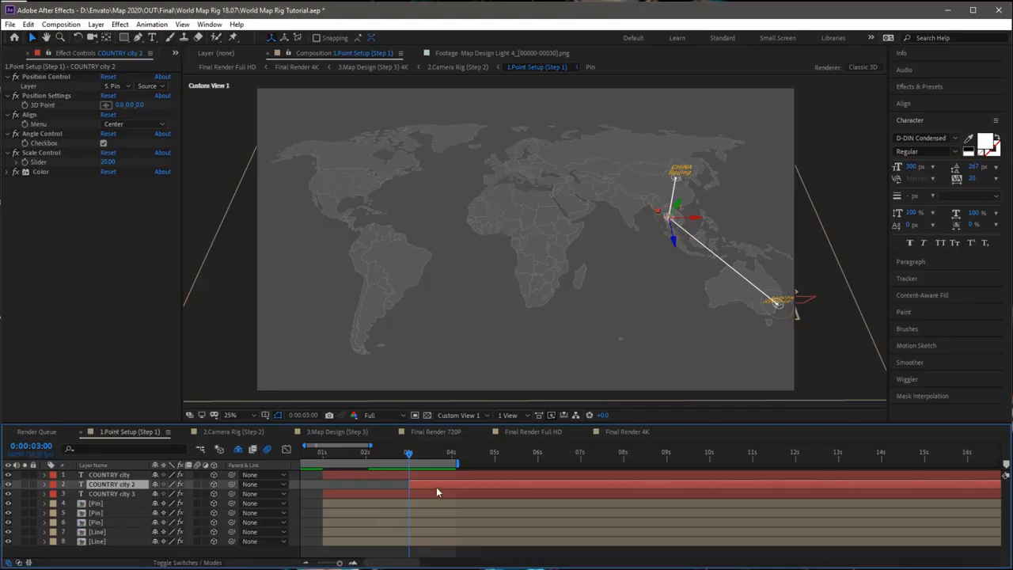
Extend the work area to about 6 seconds and shift the COUNTRY city 3 label layer to start at 0:00:05:00
left_click_drag(529, 465, 543, 465)
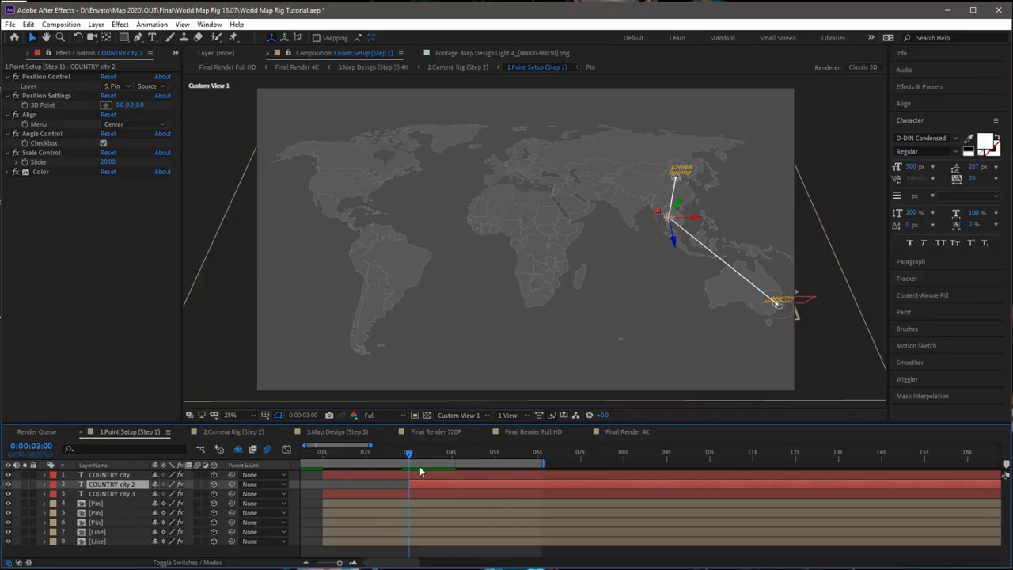
left_click(496, 454)
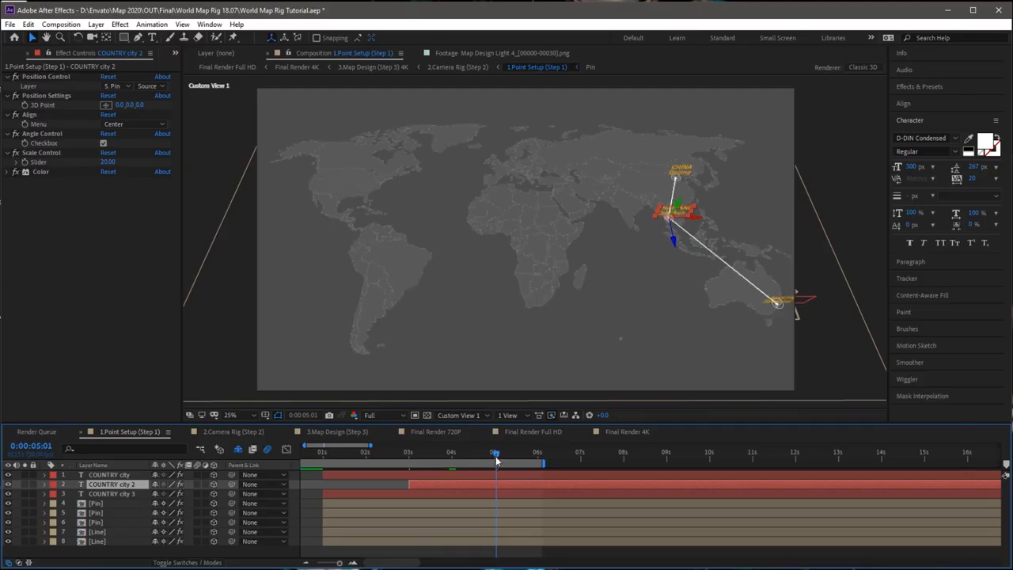
left_click(494, 454)
left_click(350, 494)
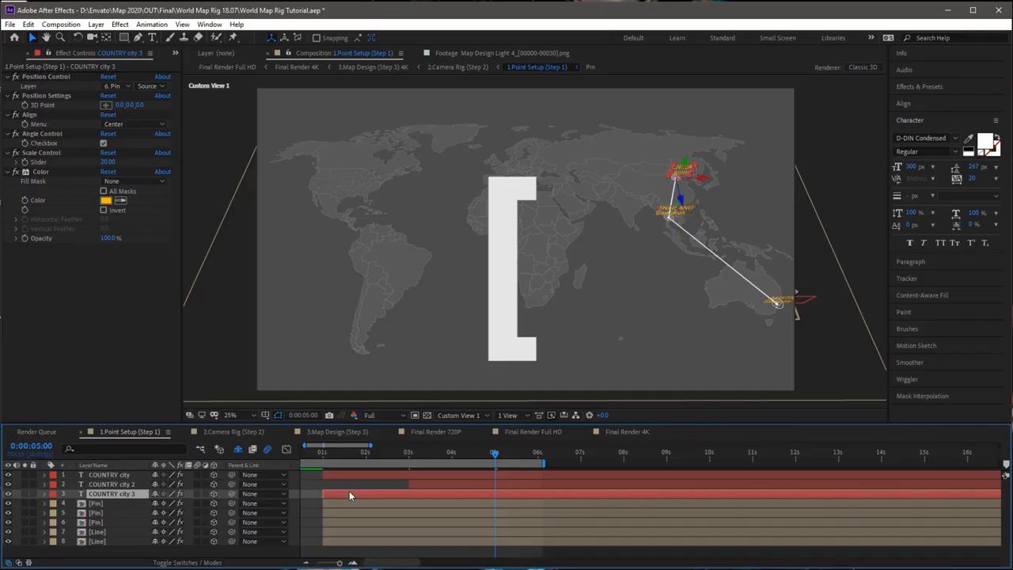
key("alt+bracketleft")
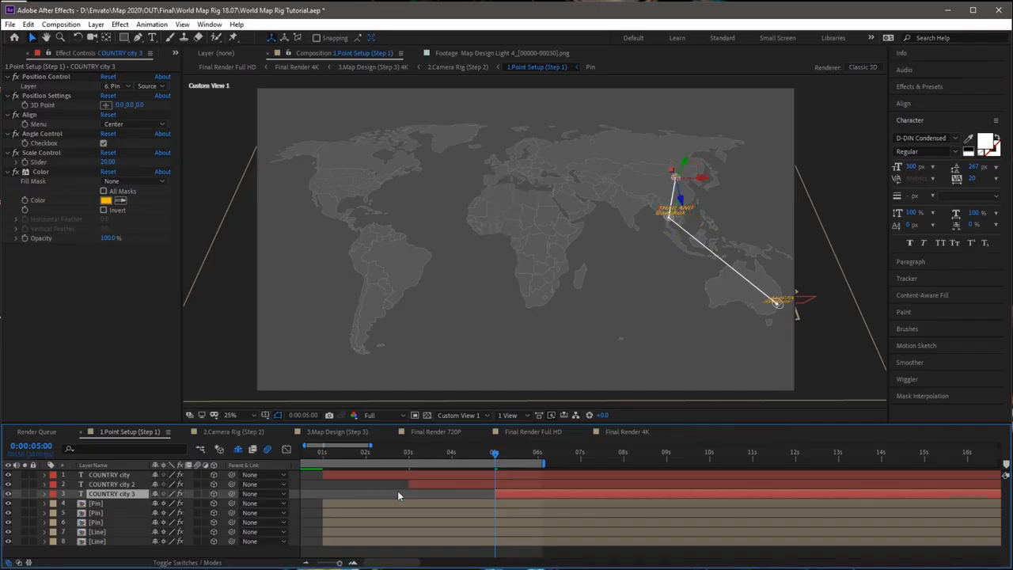
Shift the Bangkok pin, layer 5, in time so that it starts at 0:00:03:00
left_click(408, 458)
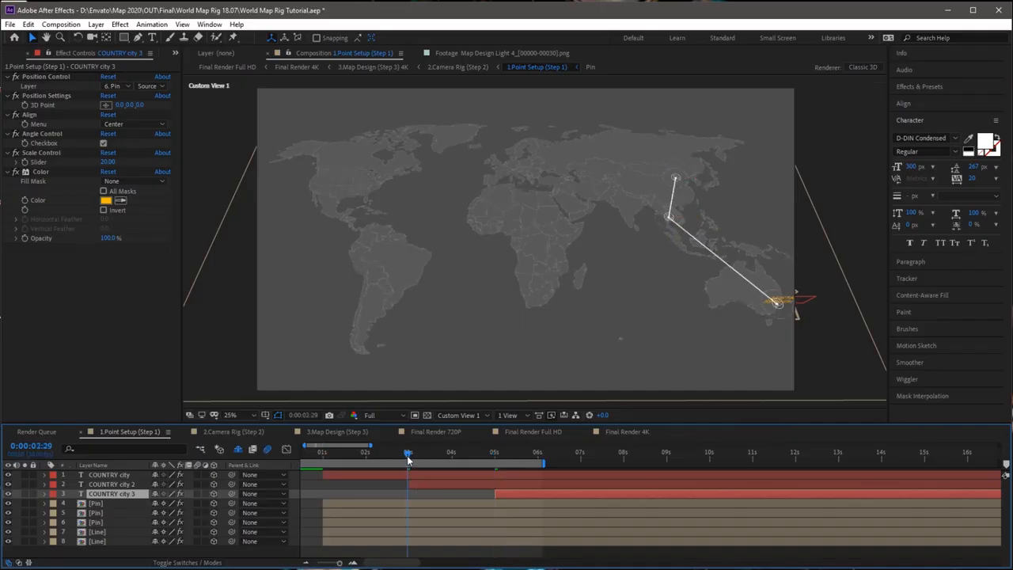
left_click(389, 512)
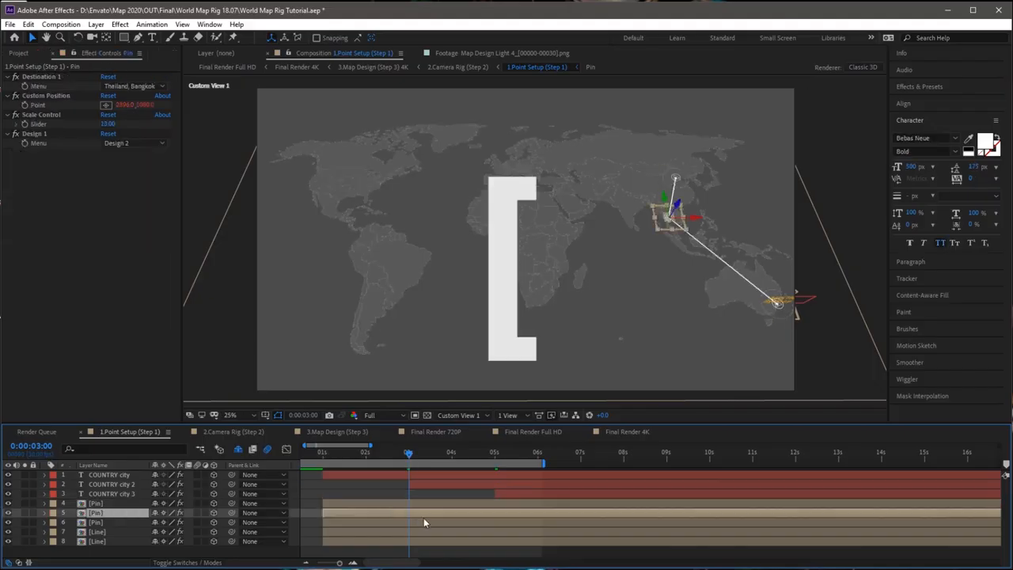
key("alt+bracketleft")
Shift the Beijing pin, layer 6, in time so that it starts at 0:00:05:00
left_click(493, 458)
left_click_drag(494, 458, 495, 460)
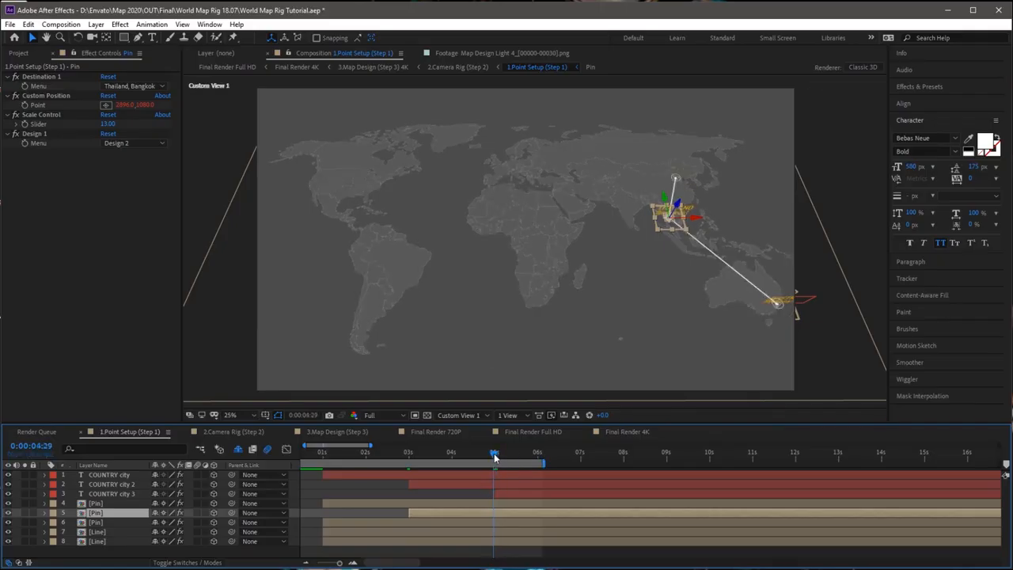
left_click_drag(494, 458, 495, 459)
left_click(395, 523)
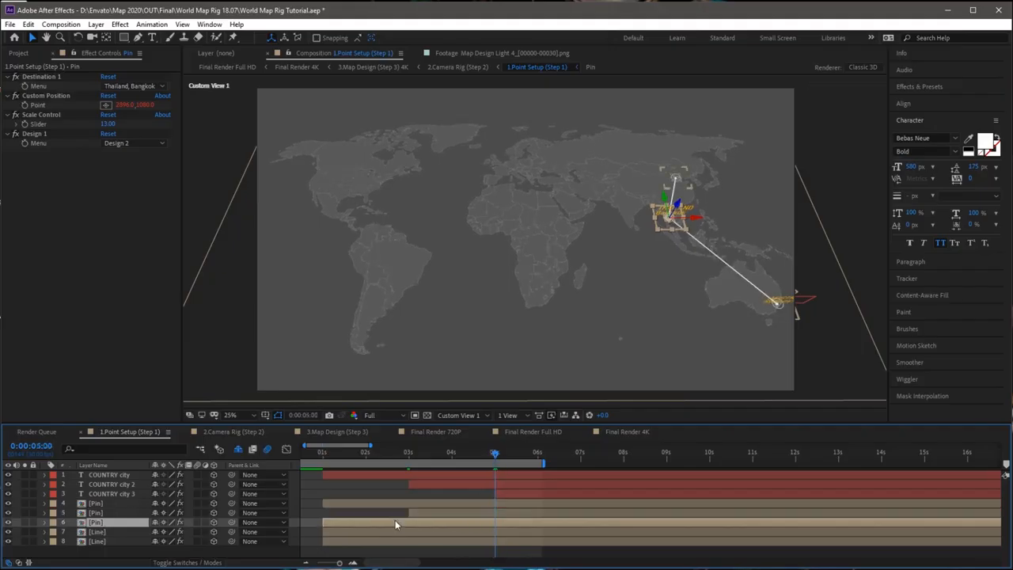
key("alt+bracketleft")
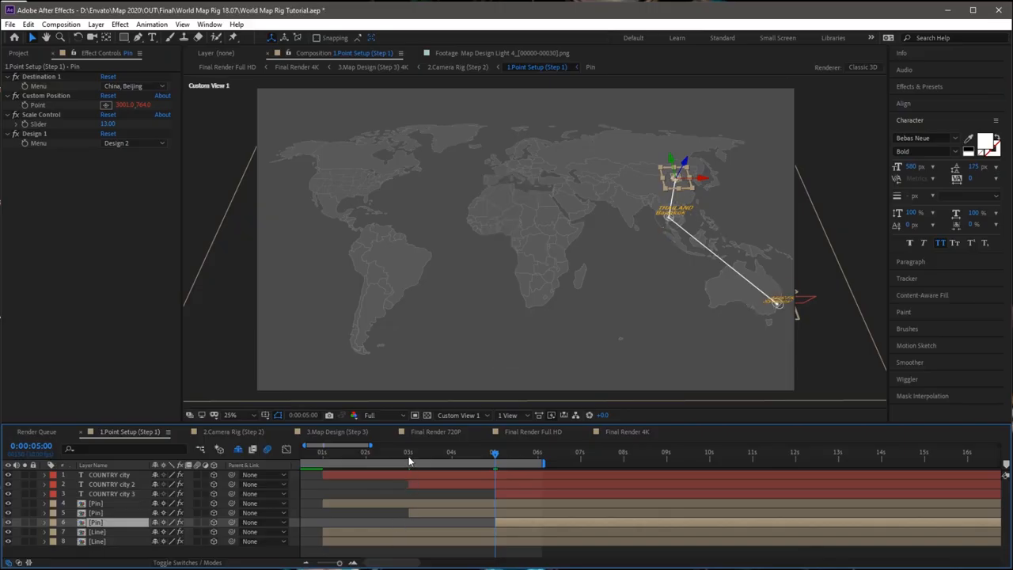
Start the Bangkok-to-Beijing line, layer 8, at 0:00:03:00 and preview the timed route animation
left_click(409, 460)
left_click(381, 546)
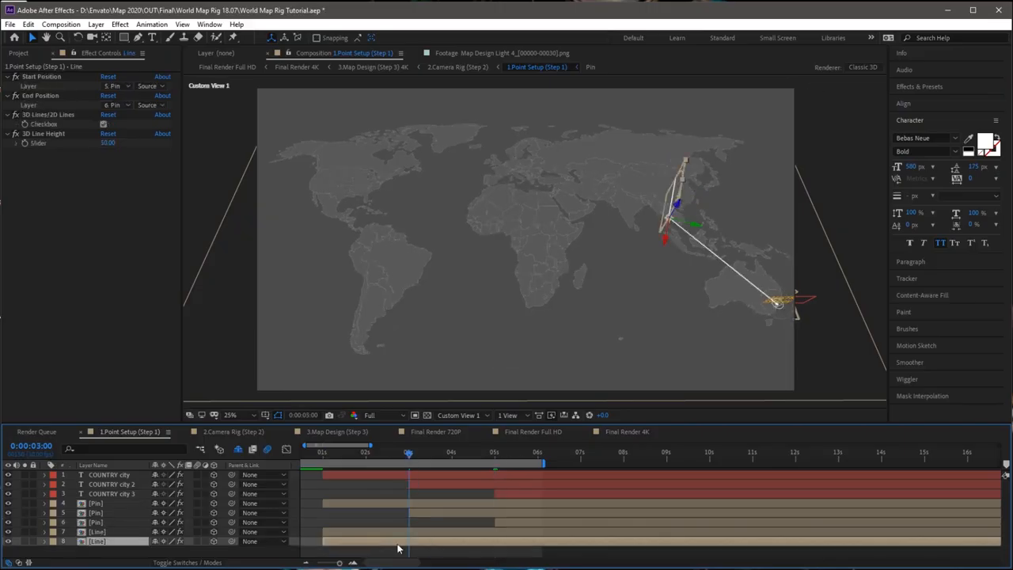
key("alt+bracketleft")
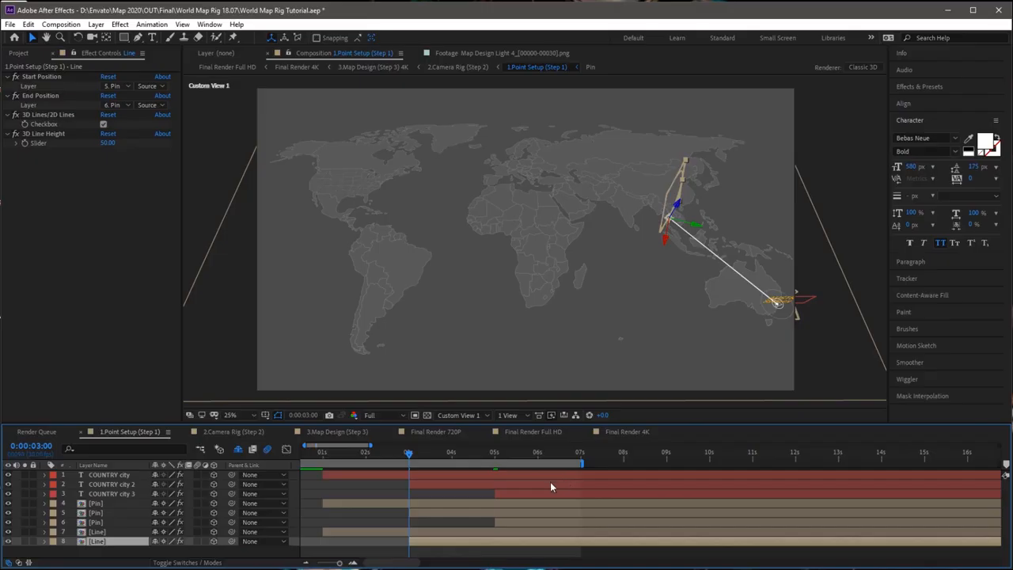
key("F2")
key("minus")
key("space")
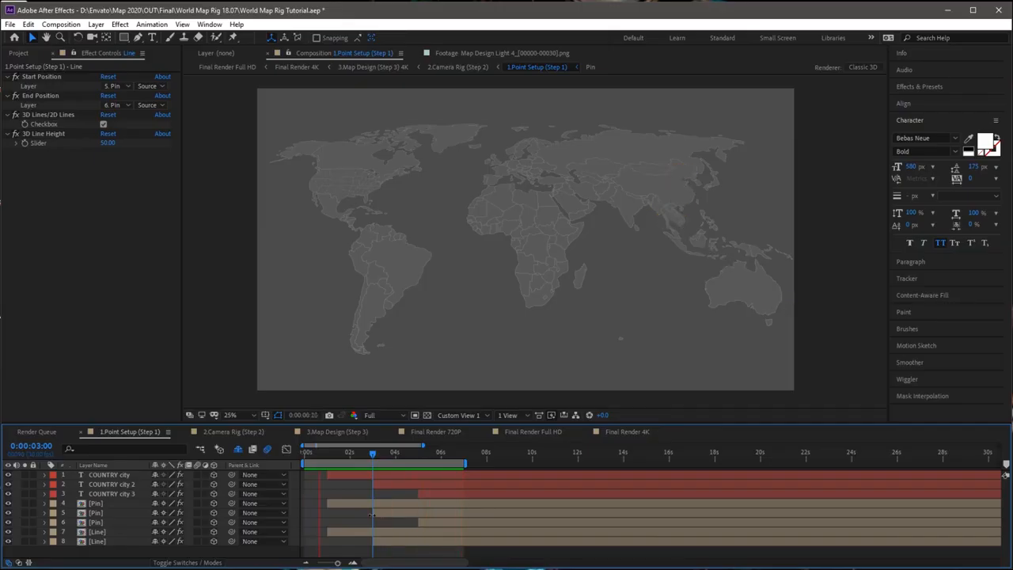
left_click(363, 450)
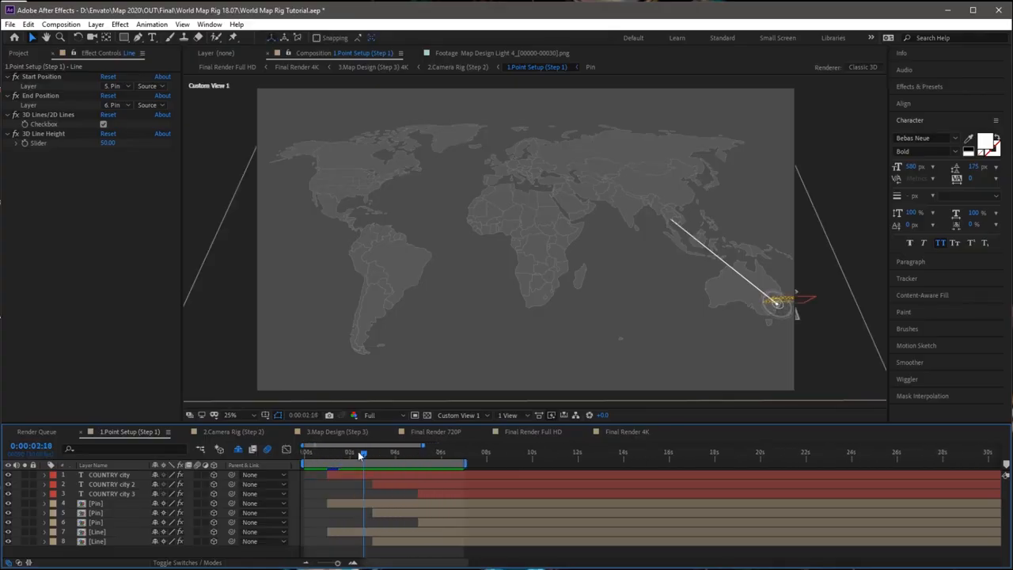
left_click_drag(322, 453, 451, 478)
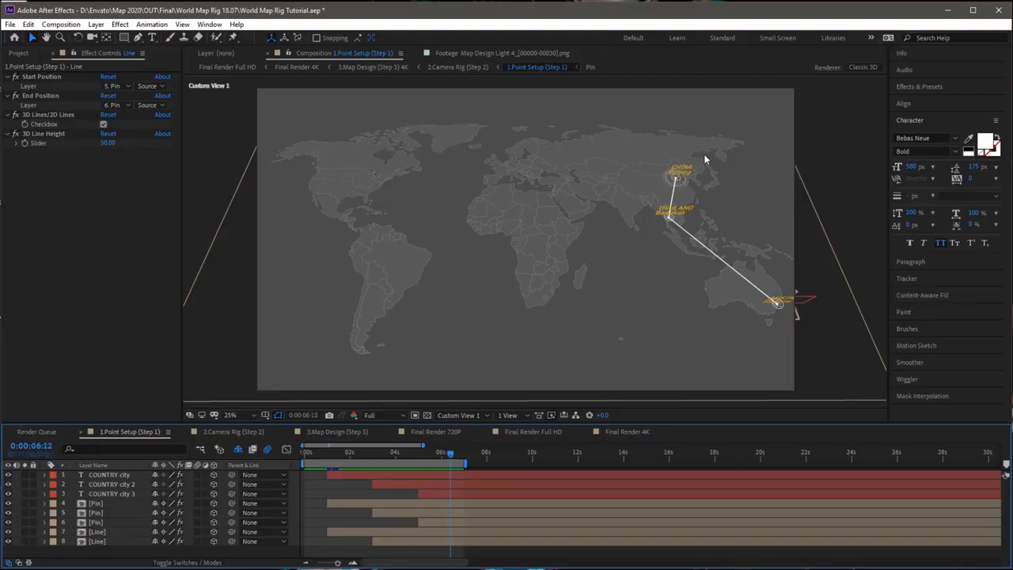
Switch to the 2.Camera Rig (Step 2) composition and enable Draft Quality on the Resolution Control layer
left_click(212, 432)
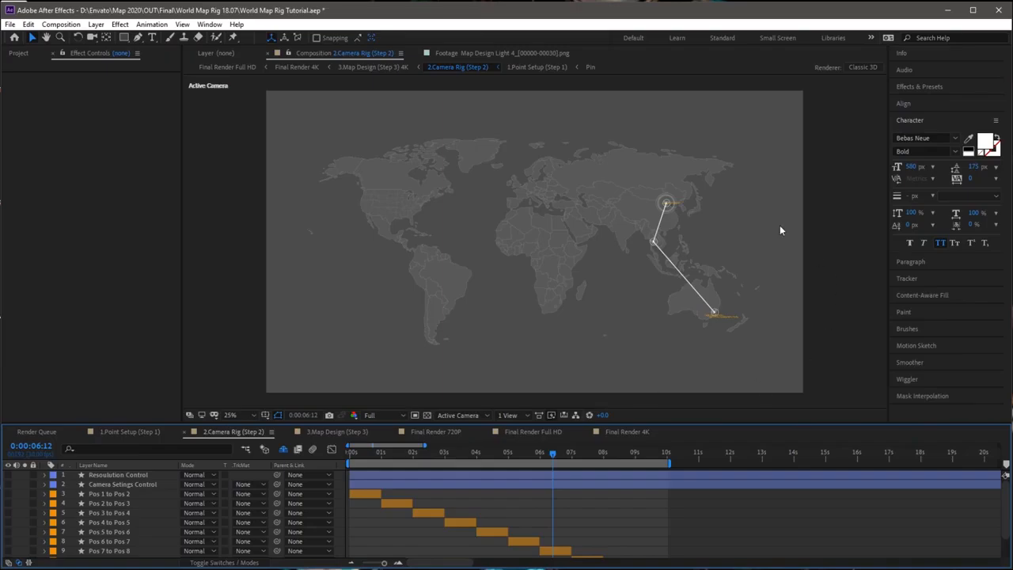
left_click(141, 476)
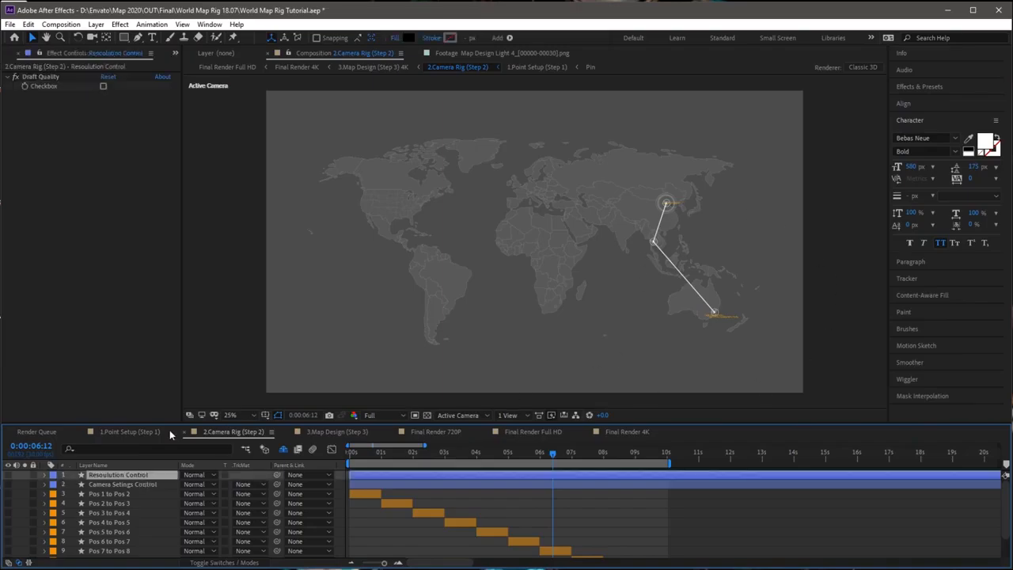
left_click(103, 87)
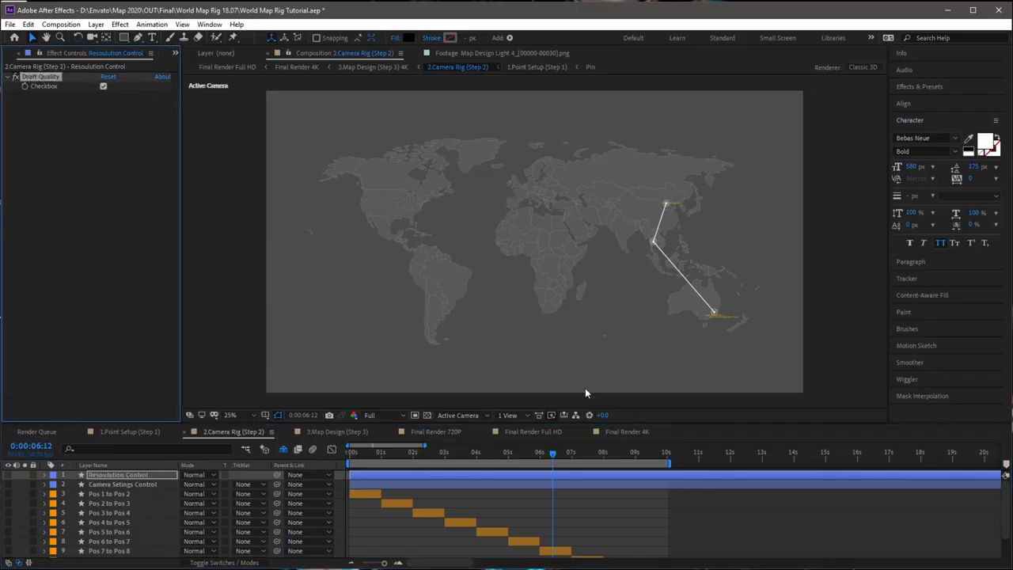
left_click_drag(410, 456, 429, 461)
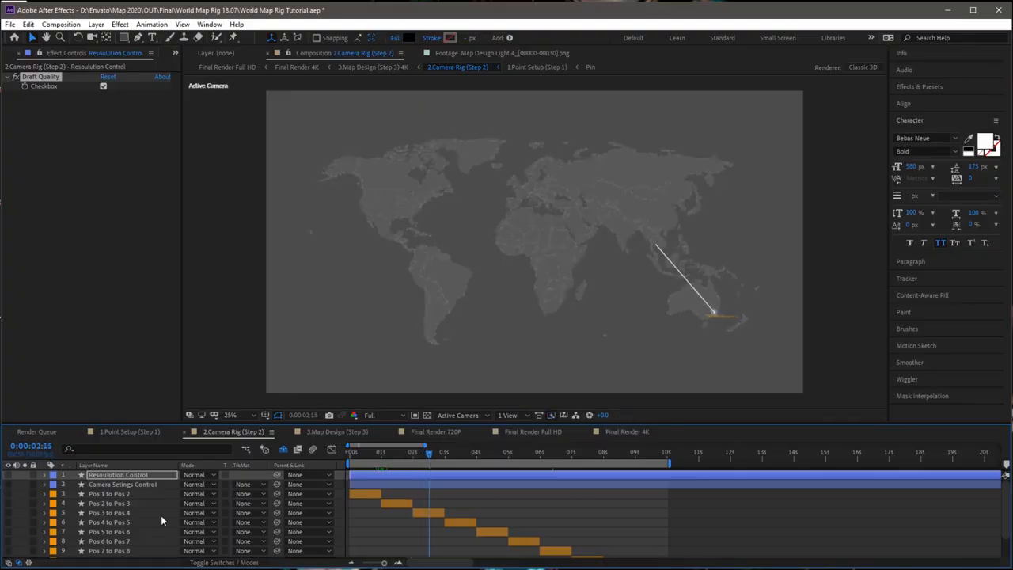
Shift the layers from Pos 4 to Pos 5 through Pos 10 to Pos 11 together so they begin at about 10.5 seconds
left_click(120, 522)
scroll(124, 524, "down", 1)
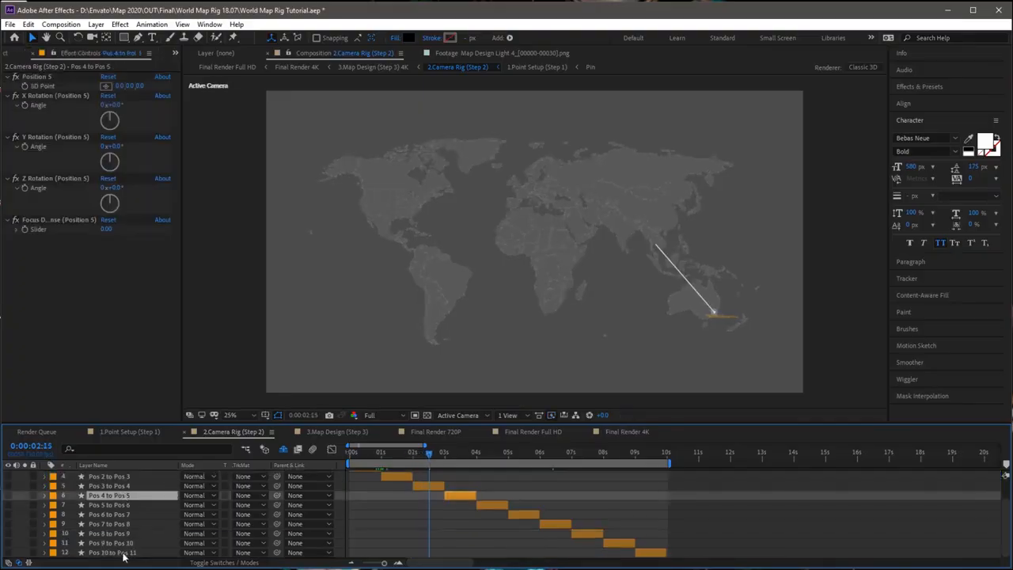
left_click(123, 553, "shift")
left_click_drag(455, 497, 693, 507)
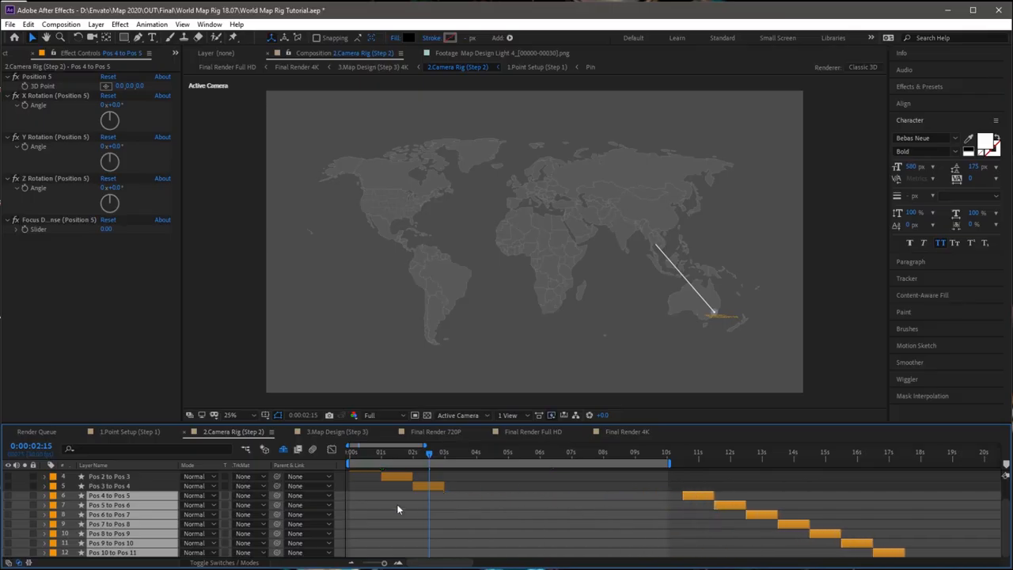
scroll(398, 509, "up", 1)
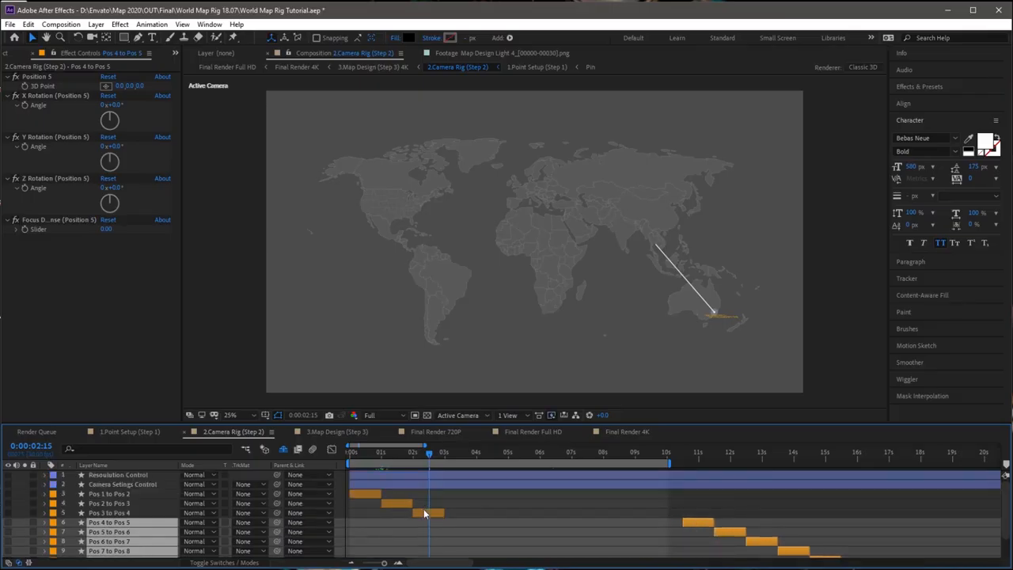
Shift the Pos 2 to Pos 3 and Pos 3 to Pos 4 layers to begin at about 3.8 seconds, and extend Pos 1 to Pos 2 to 0:00:02:00
left_click(401, 504)
left_click(424, 512, "shift")
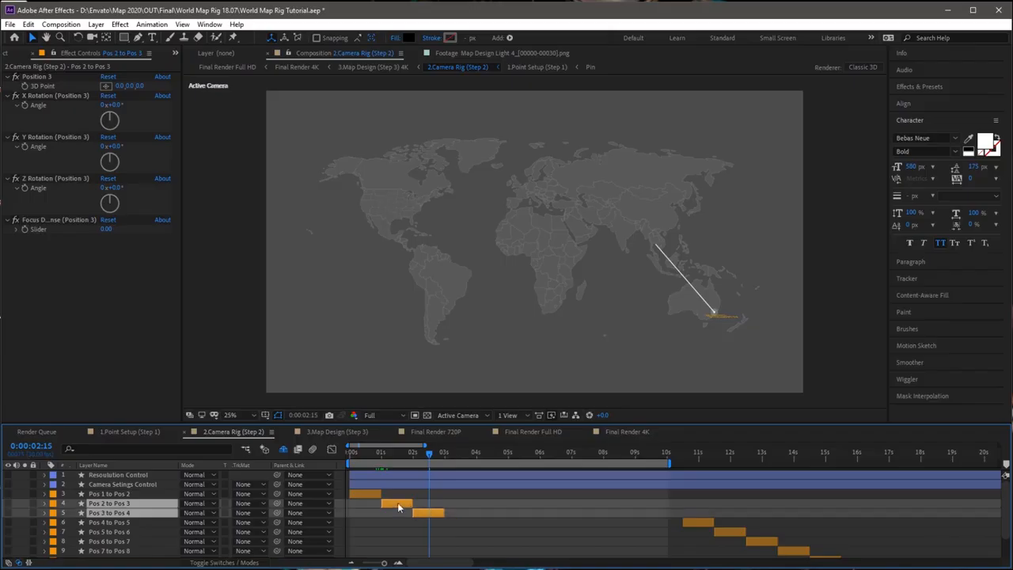
key("Home")
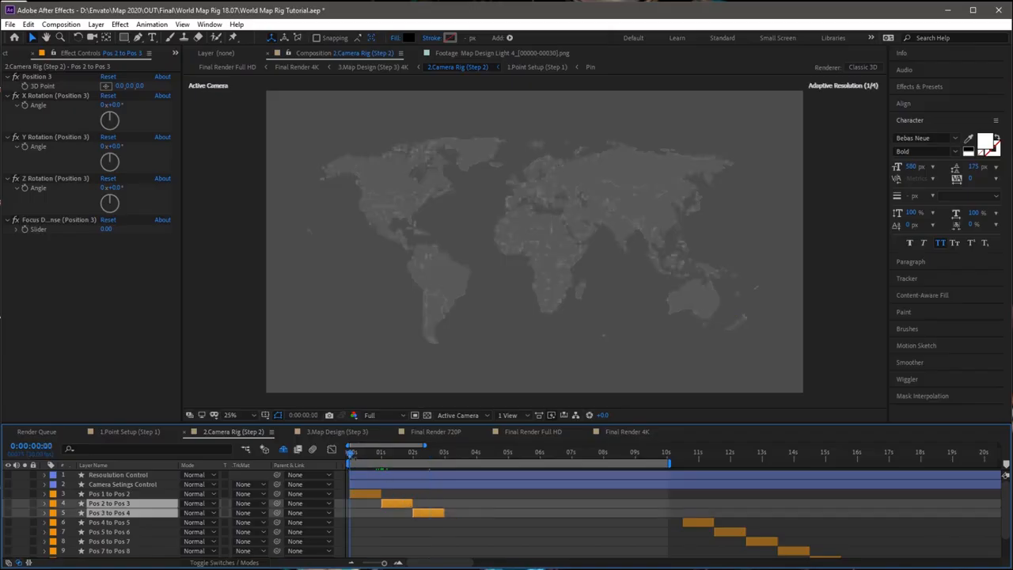
left_click(357, 495)
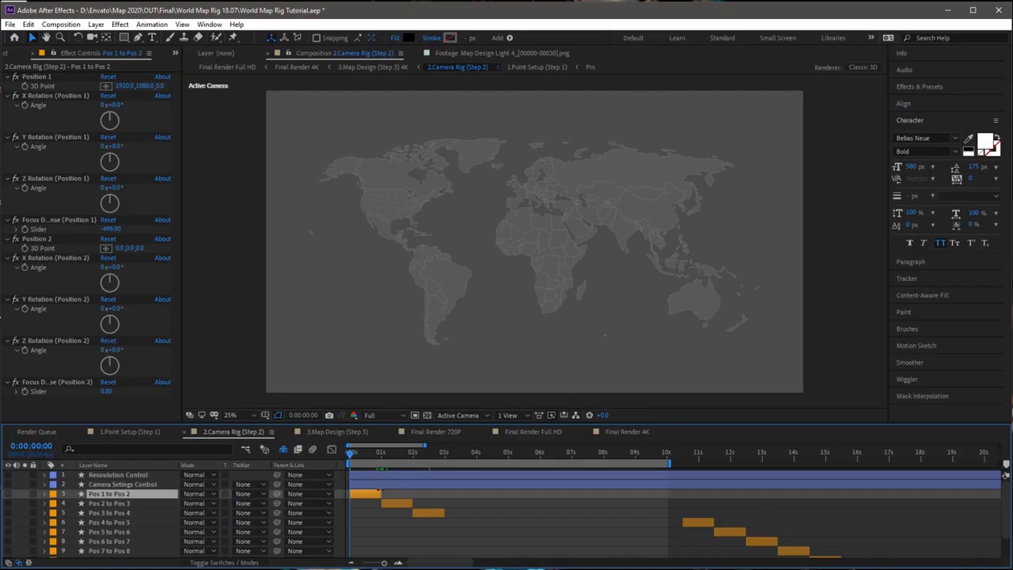
left_click(352, 462)
left_click(146, 503)
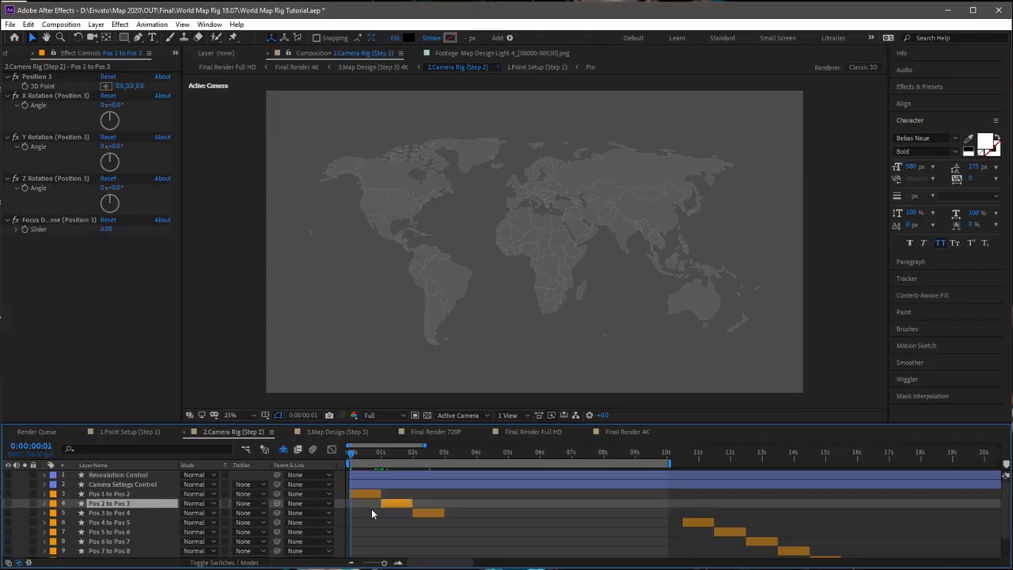
left_click(143, 513, "shift")
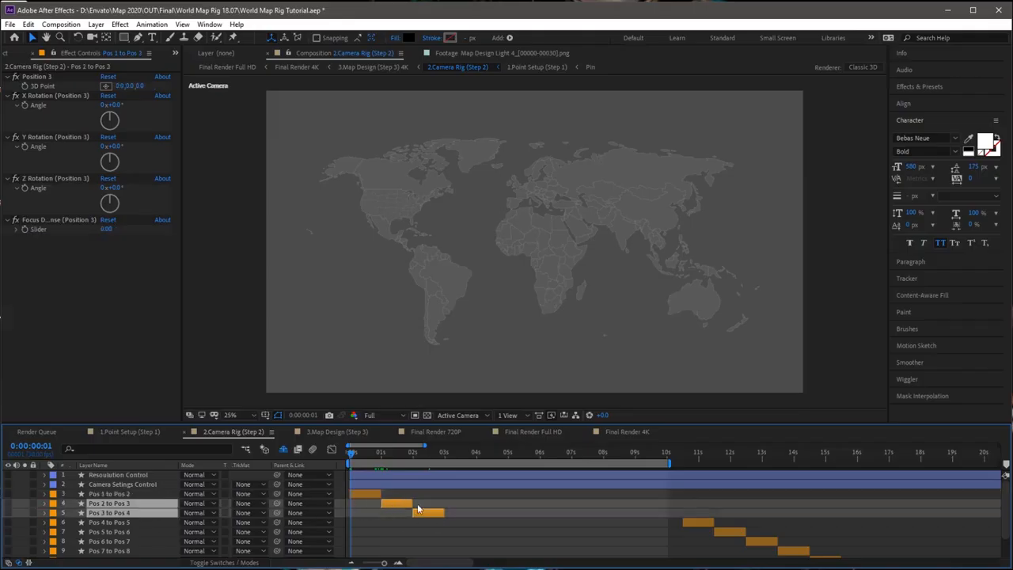
left_click_drag(420, 509, 508, 509)
left_click_drag(381, 494, 415, 494)
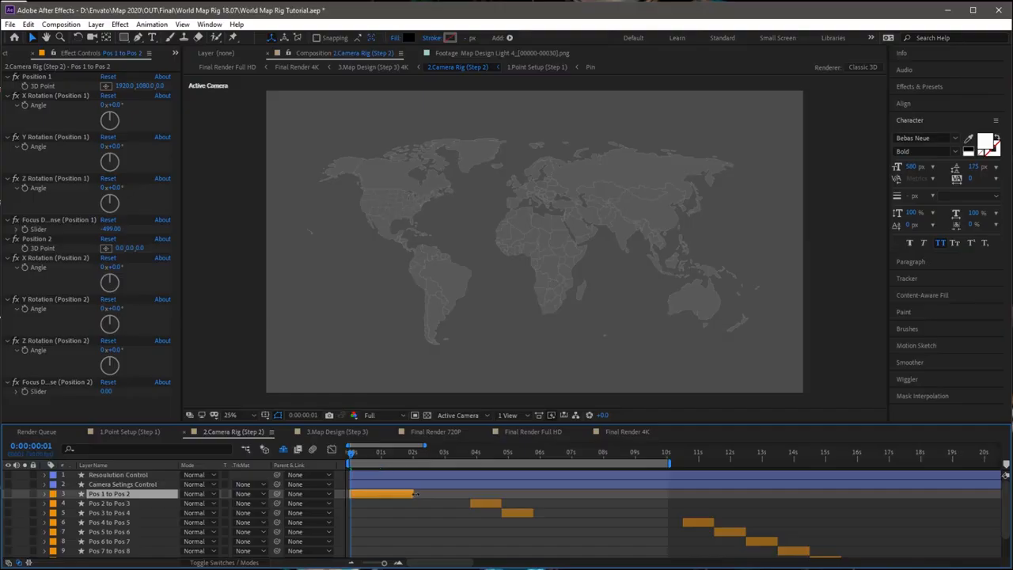
Frame the opening view on Australia by setting Position 1 to 3444, 2258, 2277 and X Rotation (Position 1) to 56°
left_click(400, 453)
left_click_drag(161, 86, 281, 97)
left_click_drag(125, 85, 452, 69)
left_click_drag(114, 106, 263, 83)
left_click_drag(166, 86, 285, 99)
left_click_drag(167, 88, 121, 88)
left_click_drag(399, 453, 351, 453)
key("space")
key("space")
left_click_drag(145, 85, 227, 95)
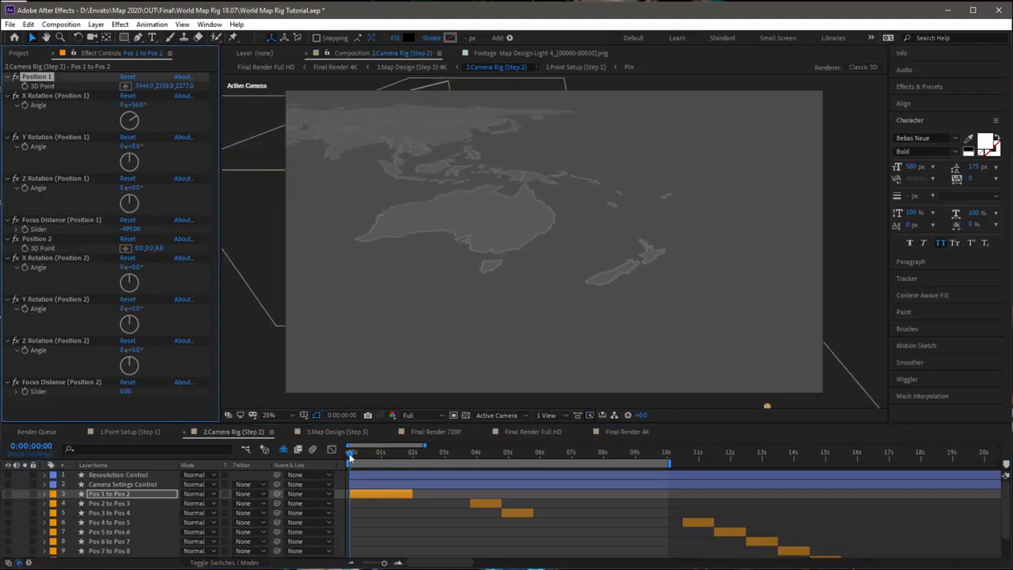
At 0:00:02:00, display the title/action safe guides and set Position 2 to -52, -173, 0 to frame Sydney
left_click(413, 456)
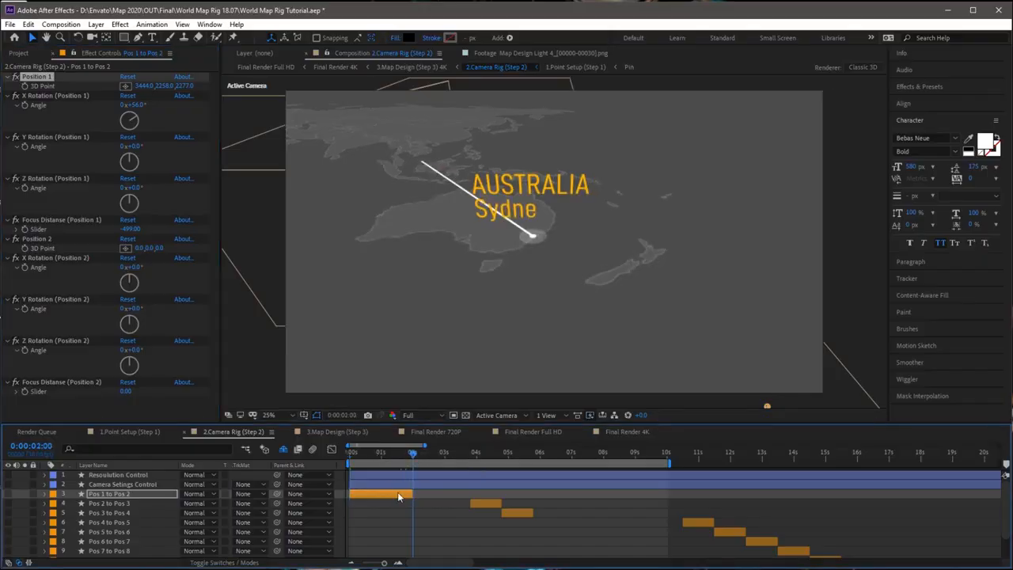
left_click(397, 492)
left_click(37, 239)
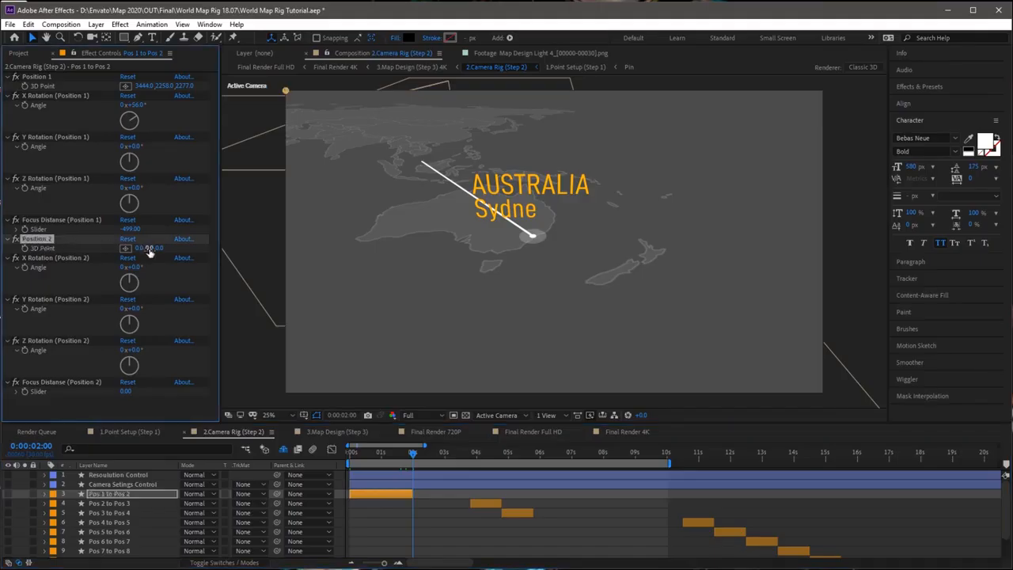
left_click_drag(148, 247, 68, 272)
left_click(304, 415)
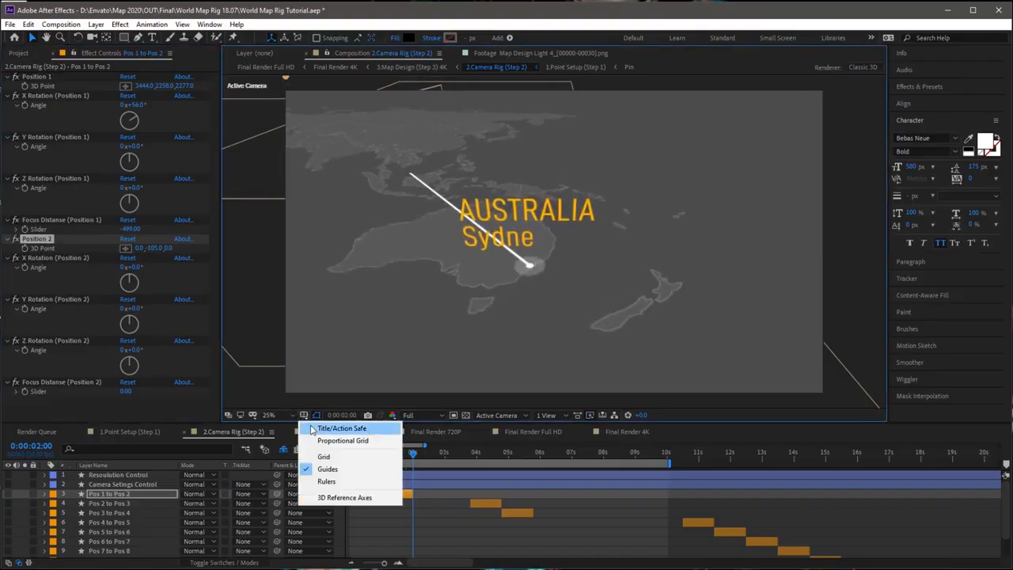
left_click(337, 425)
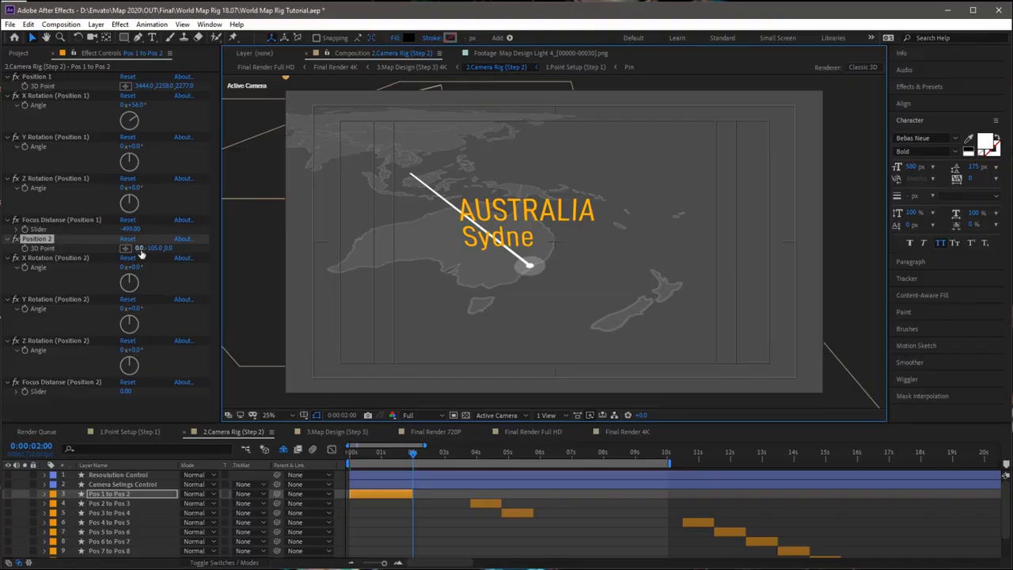
mouse_move(136, 251)
left_mouse_down()
mouse_move(117, 251)
mouse_move(159, 252)
mouse_move(125, 249)
mouse_move(136, 247)
left_mouse_up()
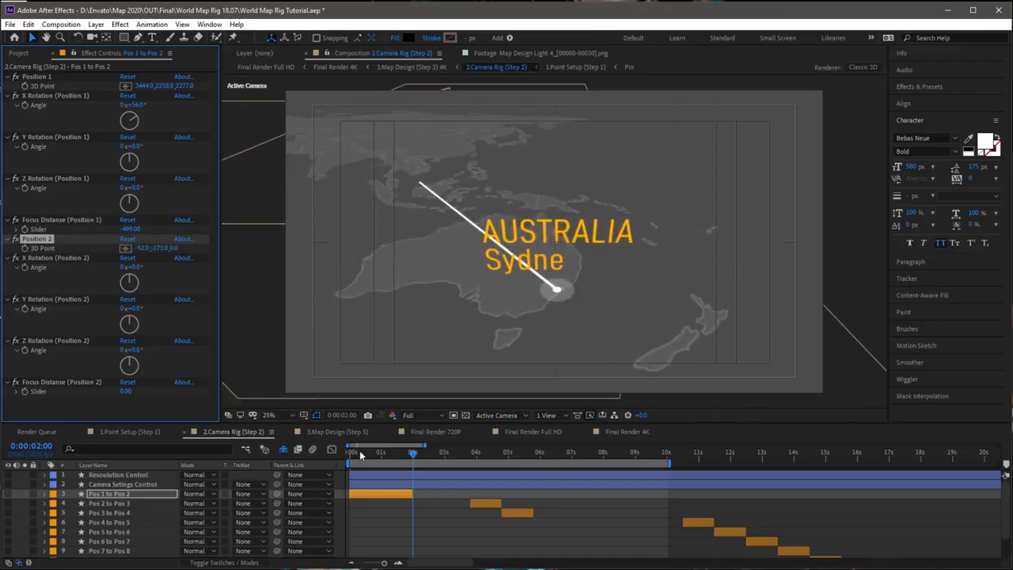
Move the Pos 2 to Pos 3 layer to start at 0:00:02:00 and extend its end to about 0:00:04:00
left_click_drag(396, 455, 436, 450)
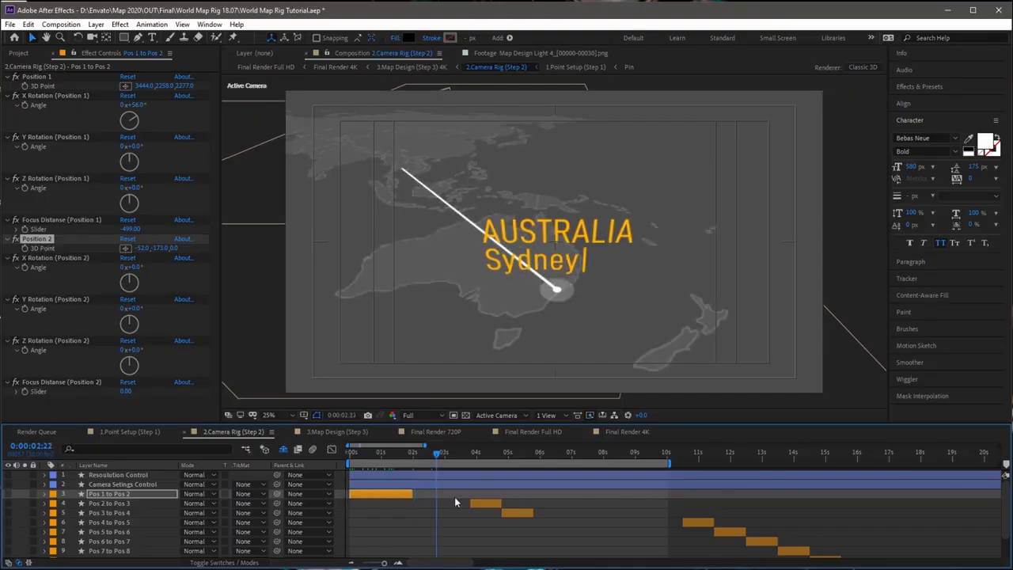
left_click_drag(488, 502, 437, 504)
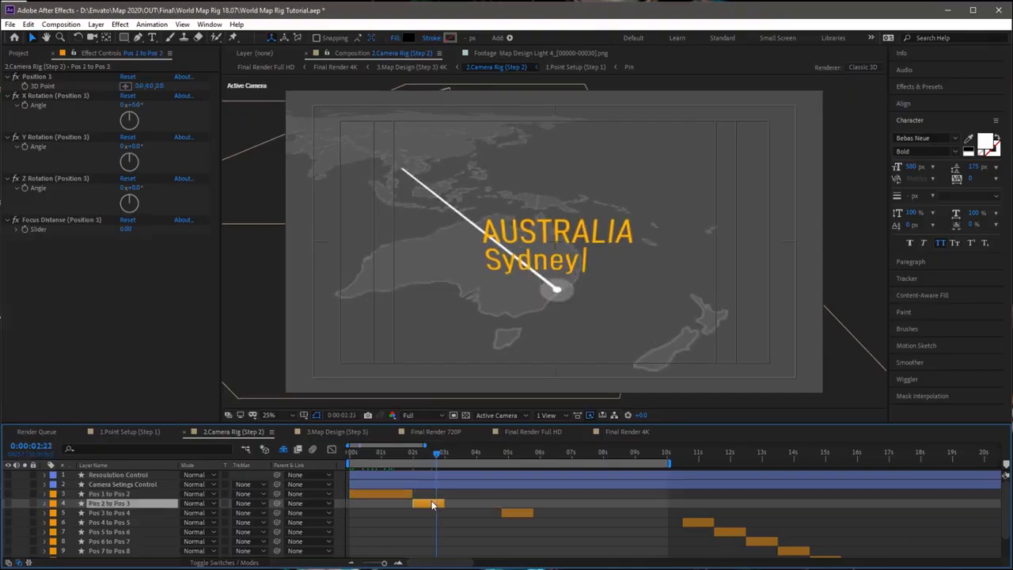
left_click(413, 453)
left_click_drag(424, 464, 477, 466)
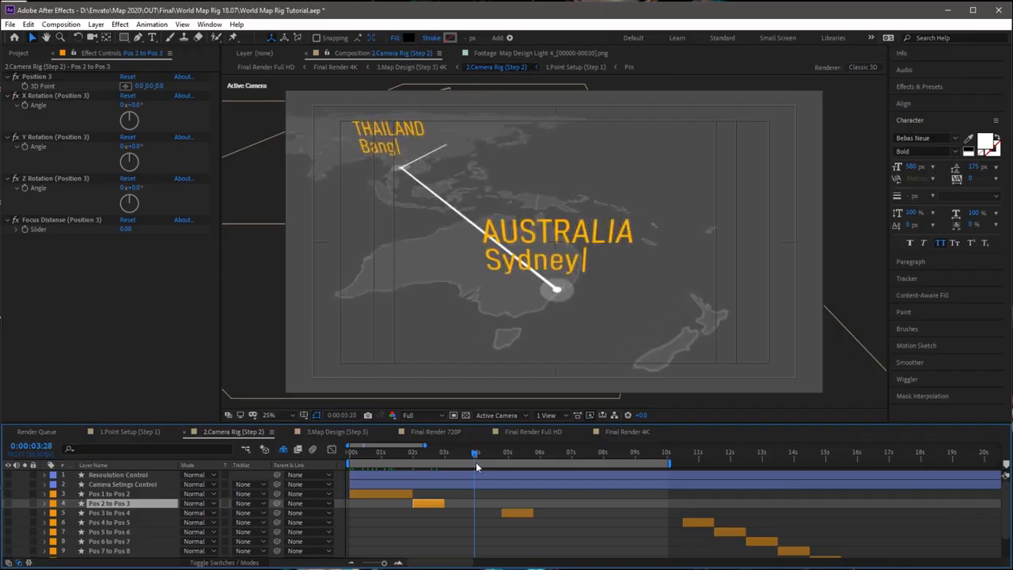
left_click_drag(464, 503, 474, 504)
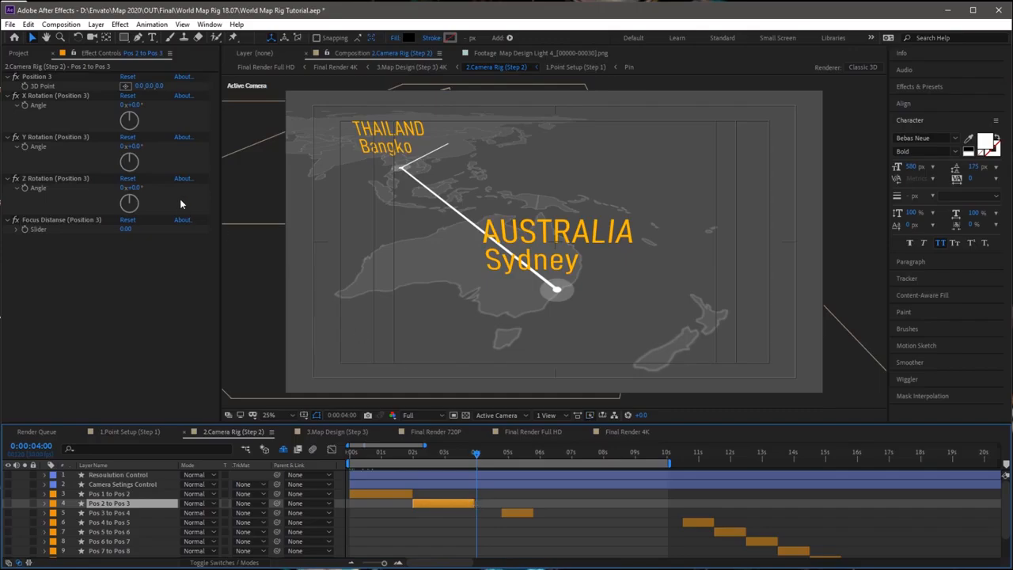
Set Position 3 to -480, -563, 0 and preview the camera move with the work area ending at about 4 seconds
left_click(35, 76)
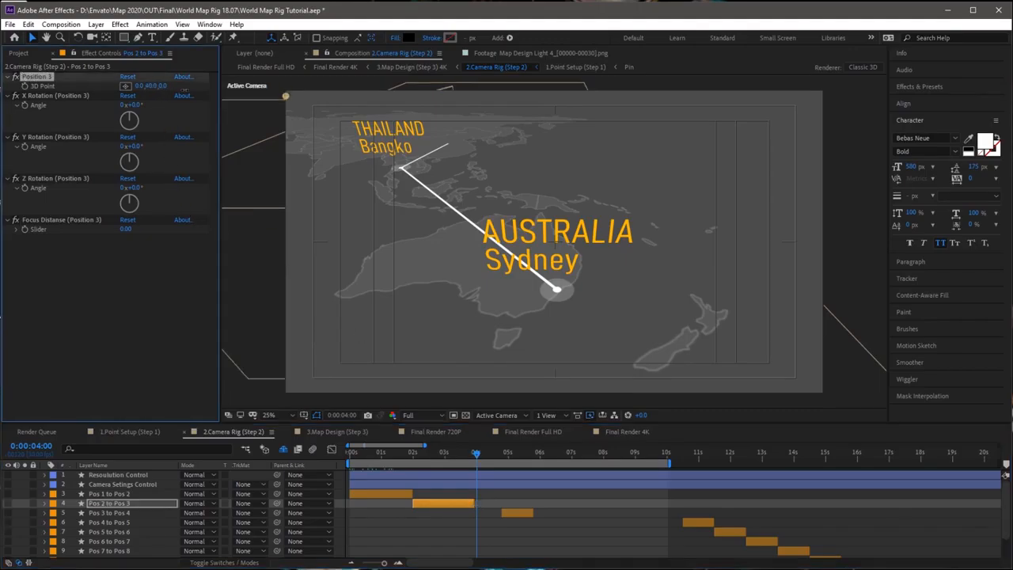
left_click_drag(192, 90, 19, 118)
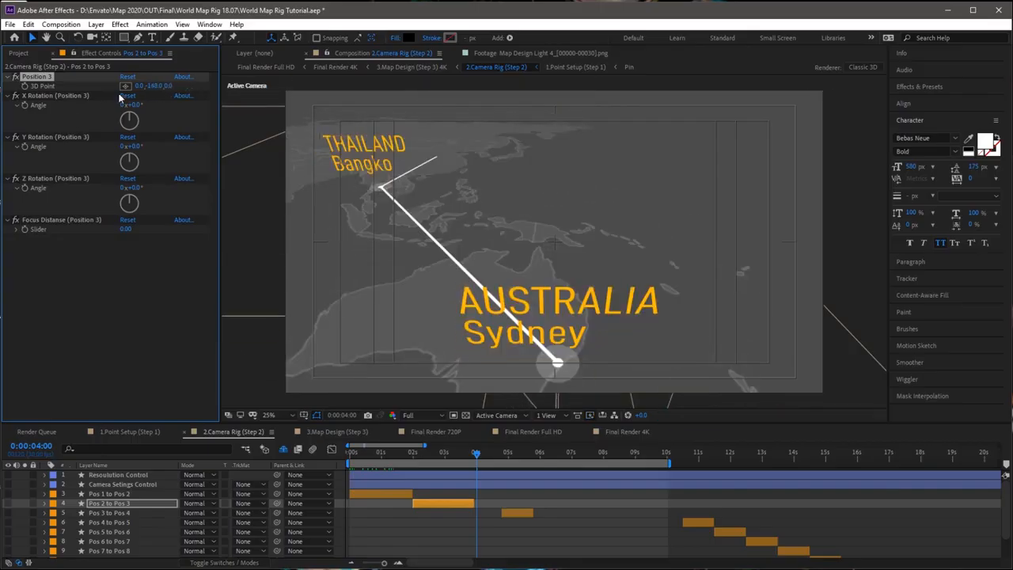
left_click_drag(154, 86, 4, 118)
left_click_drag(465, 457, 410, 463)
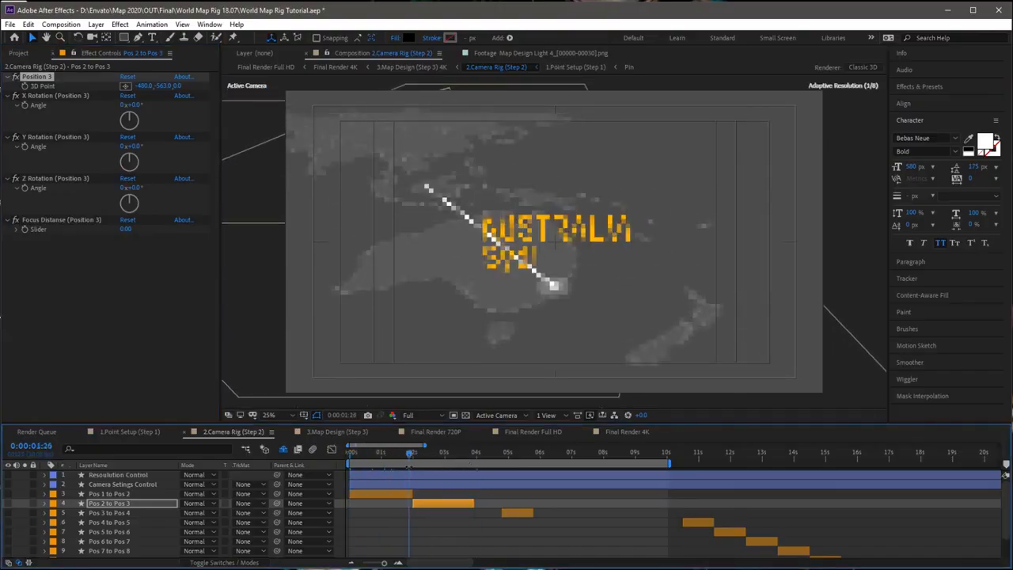
left_click_drag(669, 463, 477, 463)
key("space")
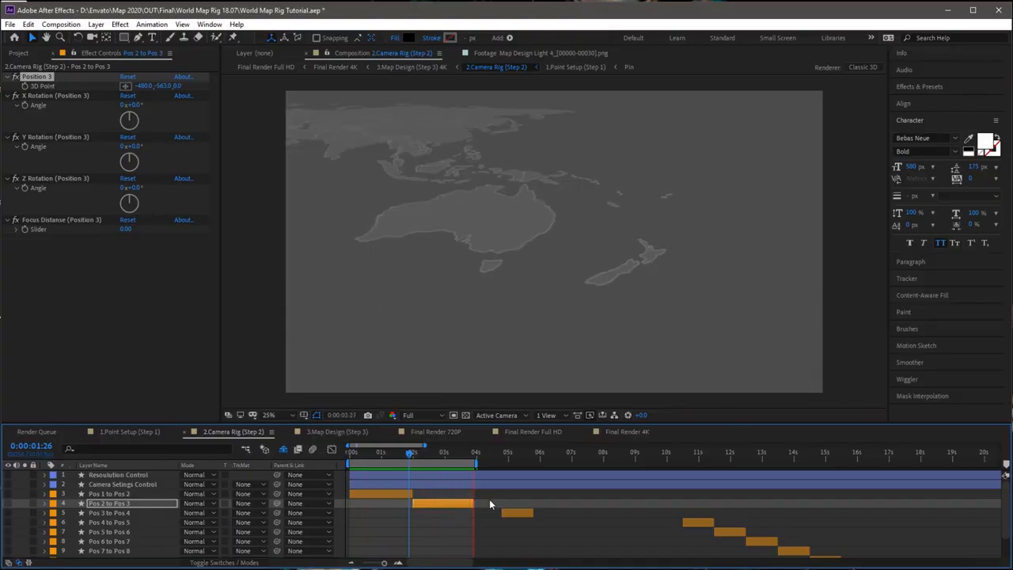
key("space")
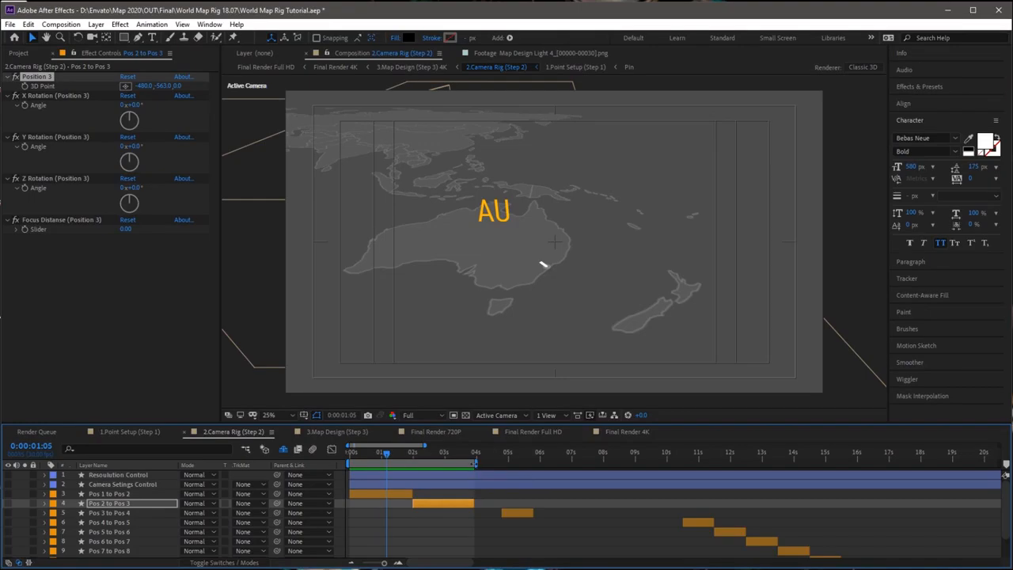
Extend the work area to about 6 seconds and move the Pos 3 to Pos 4 layer directly after Pos 2 to Pos 3
left_click_drag(475, 461, 548, 463)
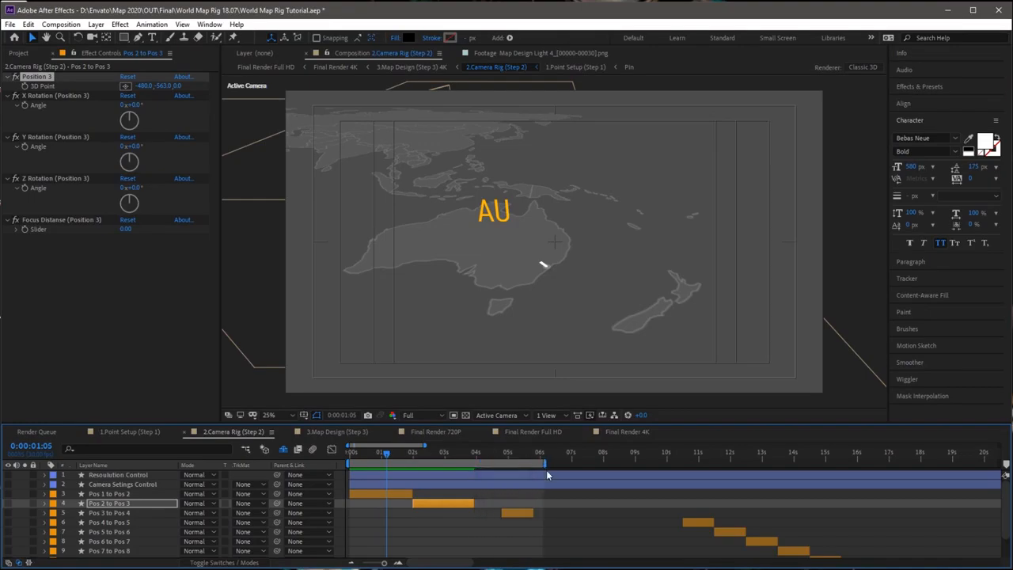
left_click_drag(519, 515, 503, 514)
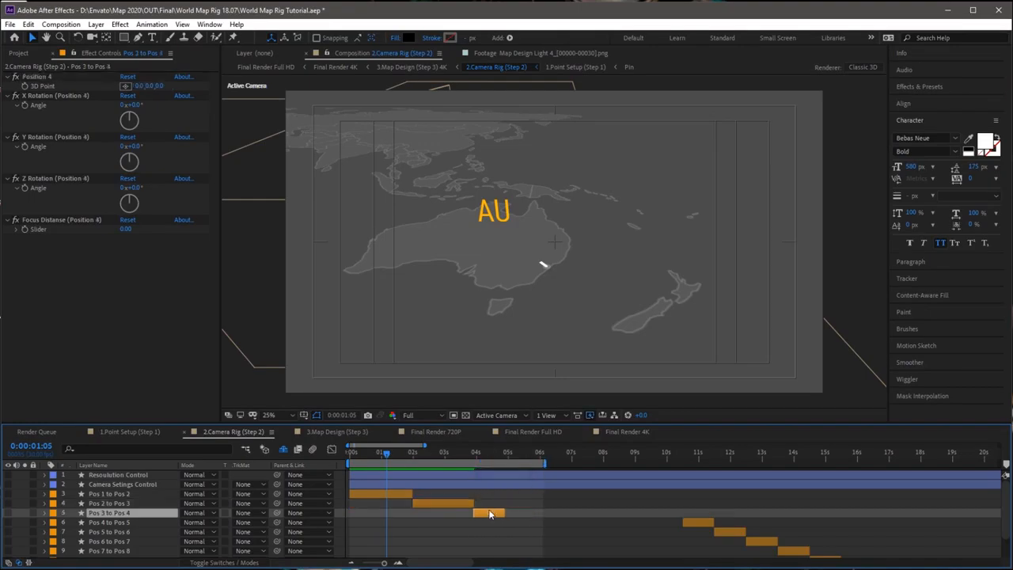
Extend the end of the Pos 3 to Pos 4 layer to 0:00:06:00 and place the current time there
left_click_drag(475, 451, 506, 471)
left_click_drag(505, 513, 537, 514)
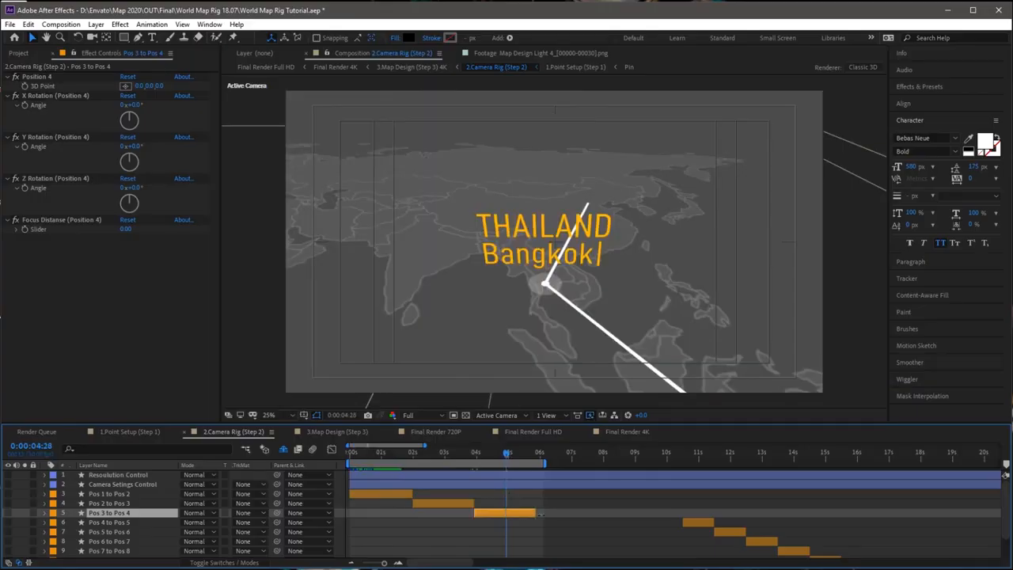
left_click(543, 458)
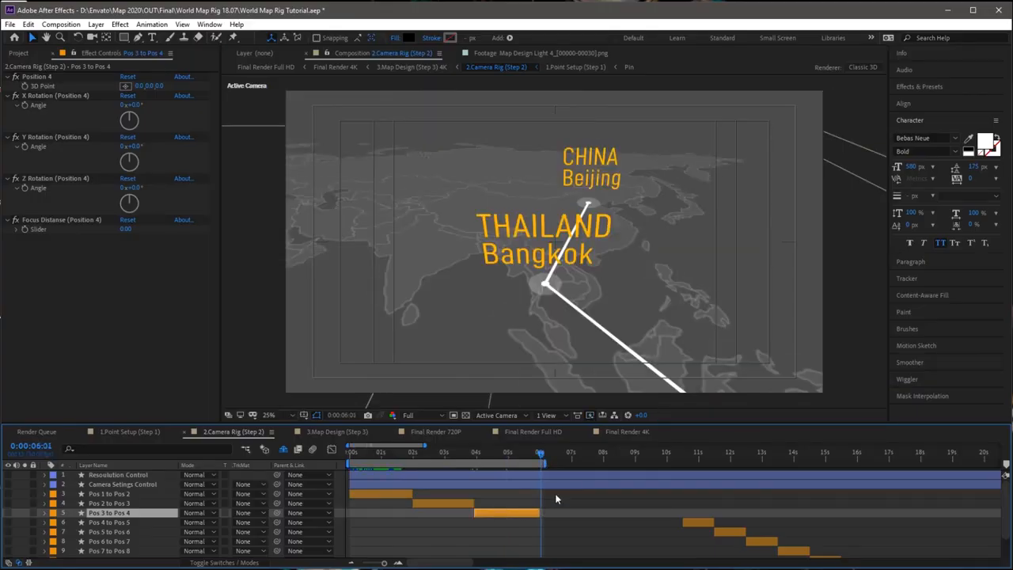
scroll(554, 503, "up", 3)
key("Page_Up")
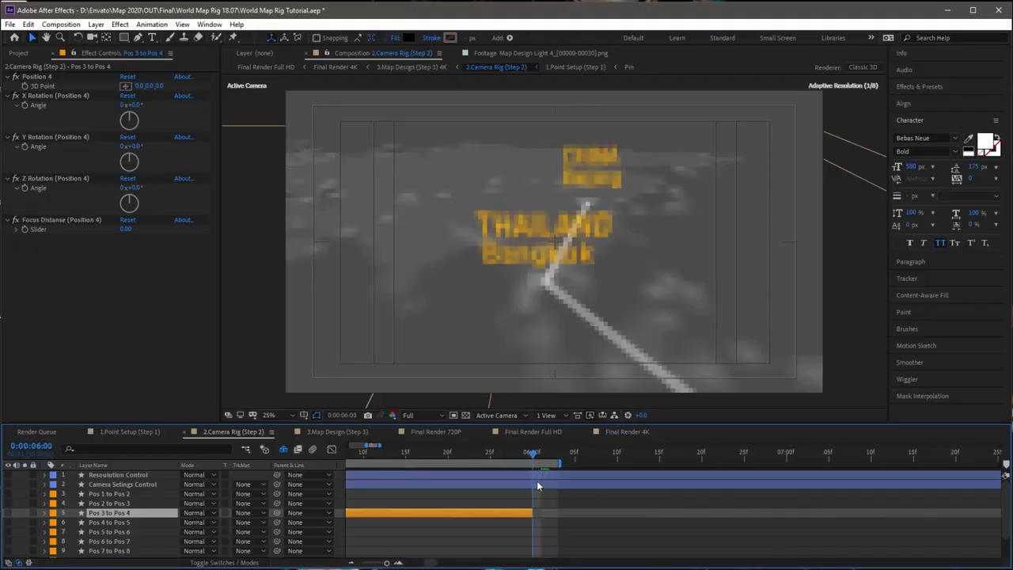
Set Position 4 to 90, -306, 0 to frame Beijing and preview the whole camera move
scroll(536, 506, "down", 1)
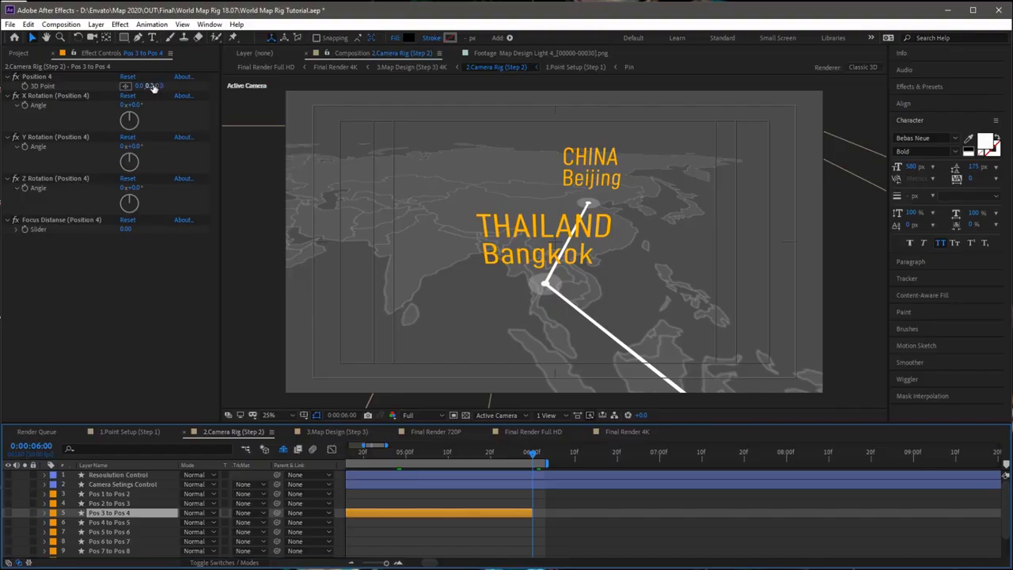
left_click_drag(149, 85, 200, 95)
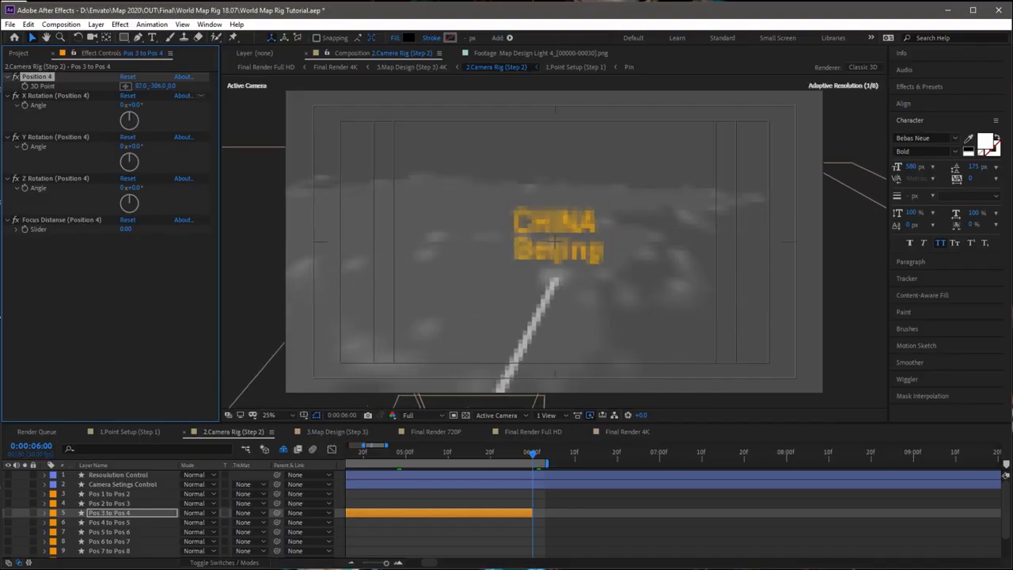
left_click(394, 464)
key("semicolon")
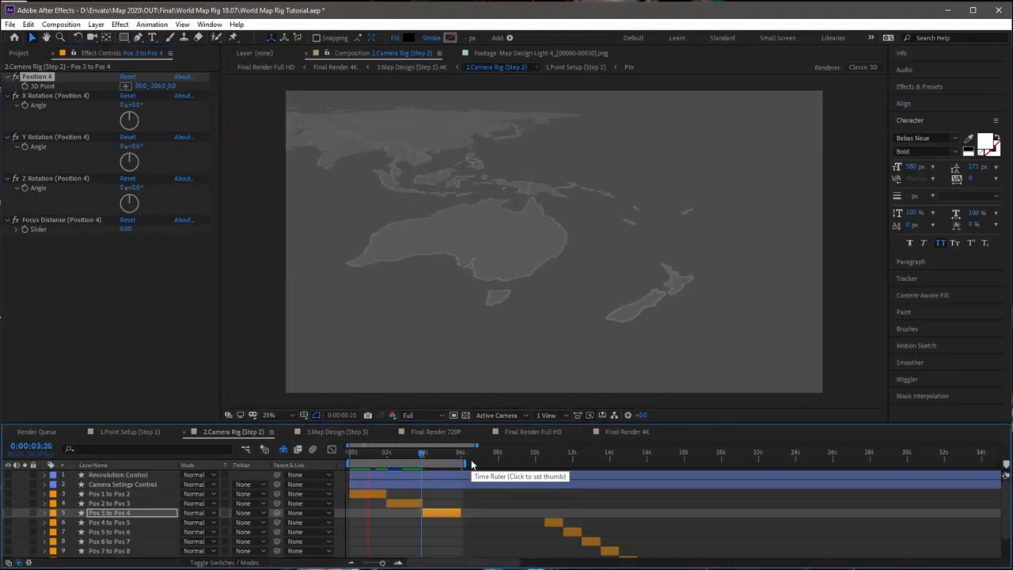
key("space")
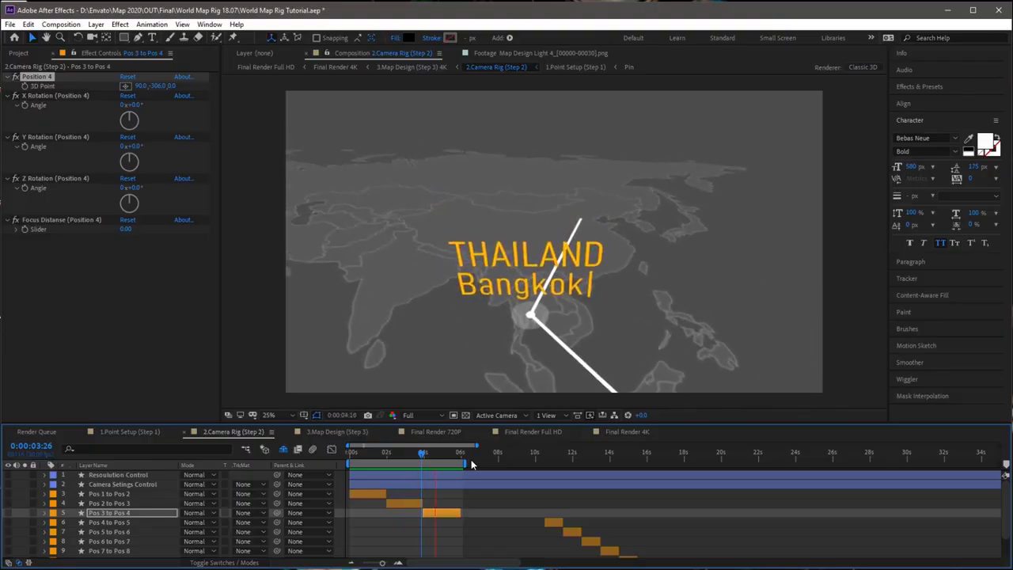
Enable depth of field on the camera settings control layer
left_click(107, 493)
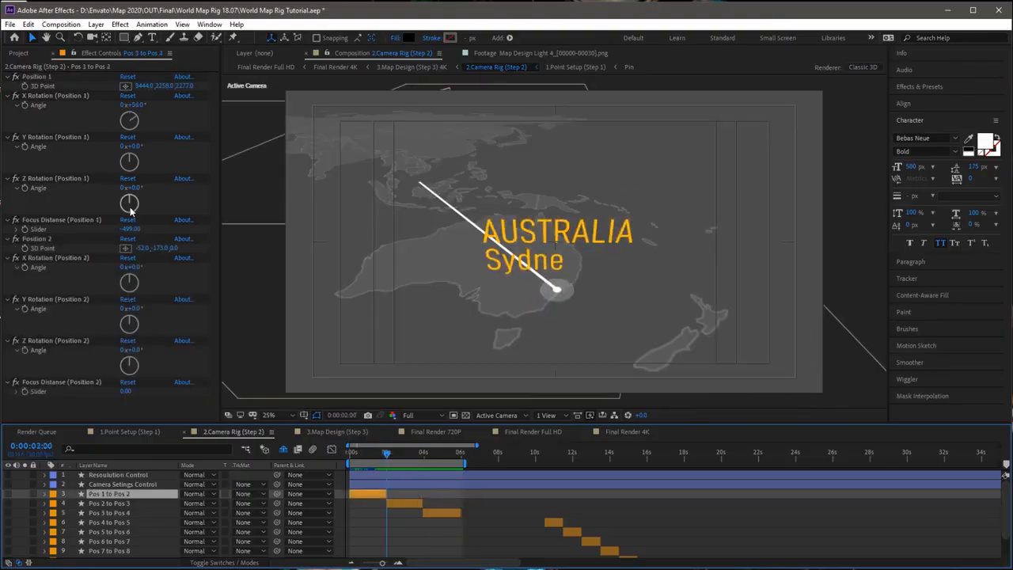
left_click(103, 484)
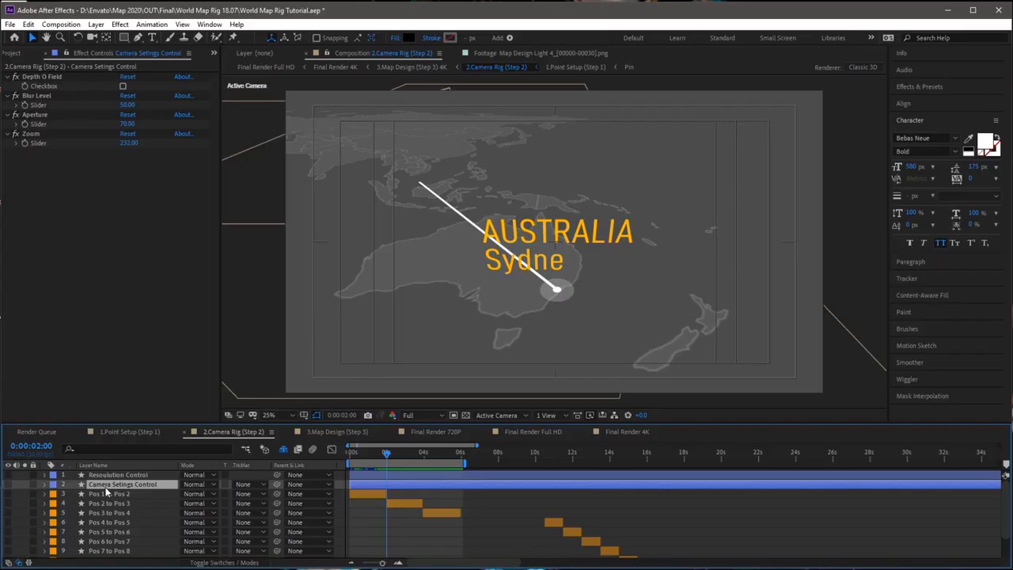
left_click(124, 87)
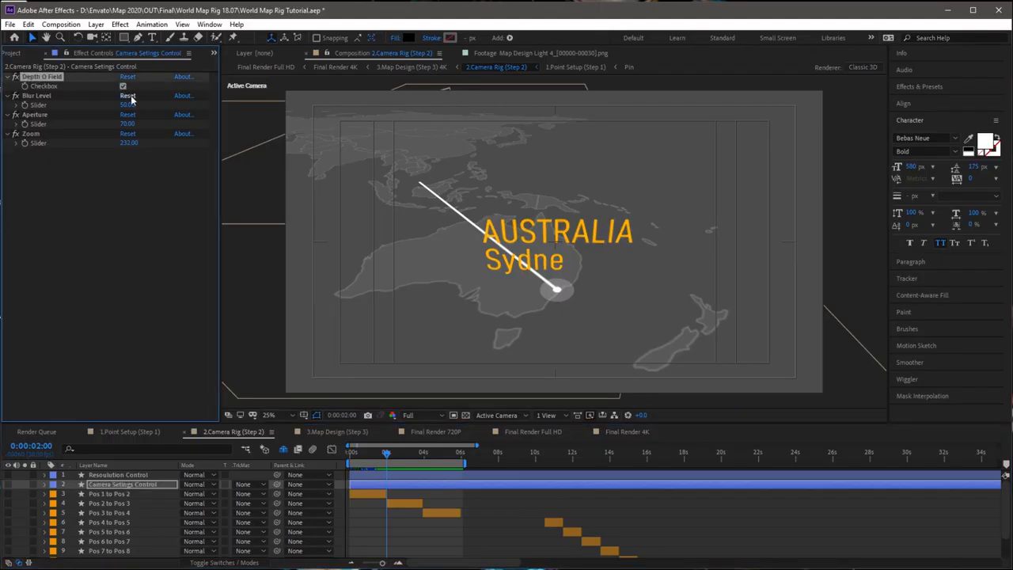
At the start of the composition, set the Position 1 focus distance of the Pos 1 to Pos 2 layer to -898
left_click(110, 494)
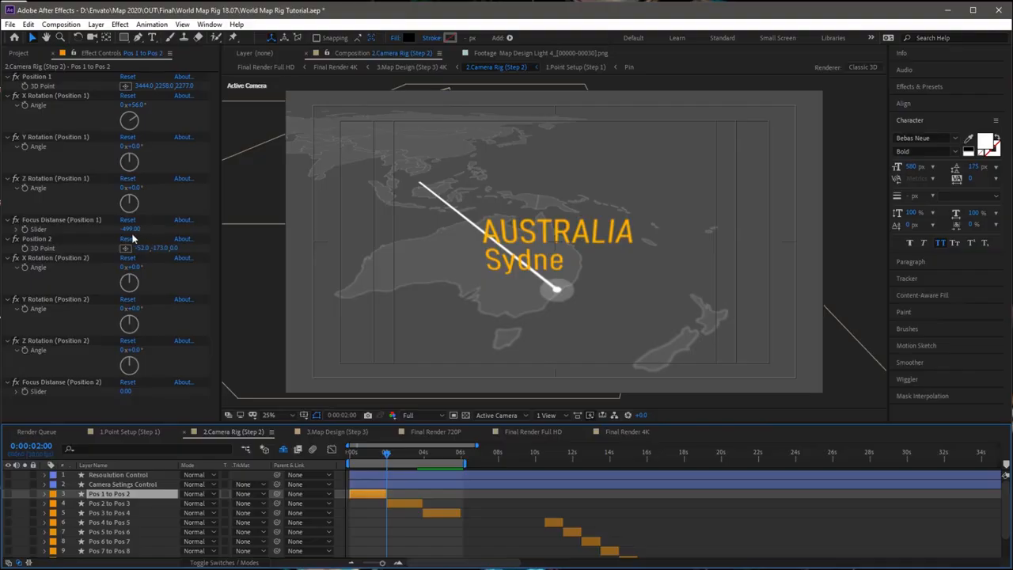
left_click_drag(353, 454, 347, 455)
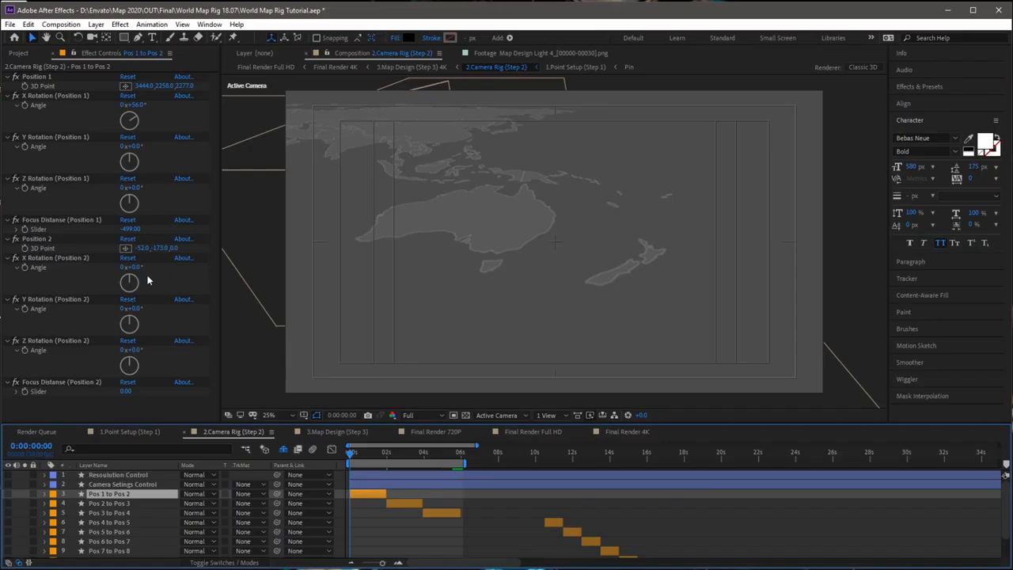
left_click_drag(131, 229, 113, 235)
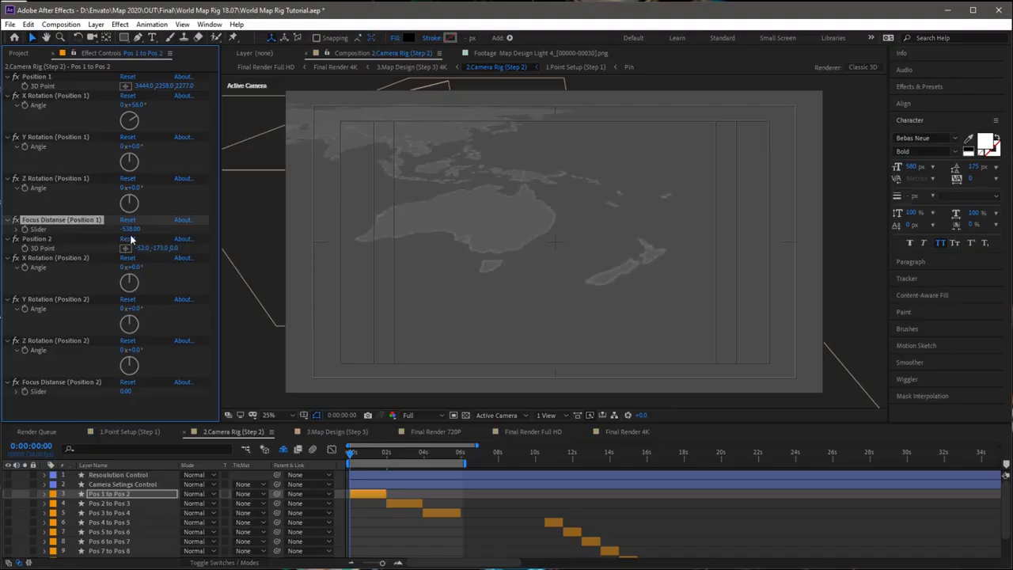
left_click_drag(129, 230, 109, 234)
left_click_drag(131, 228, 110, 232)
left_click(387, 457)
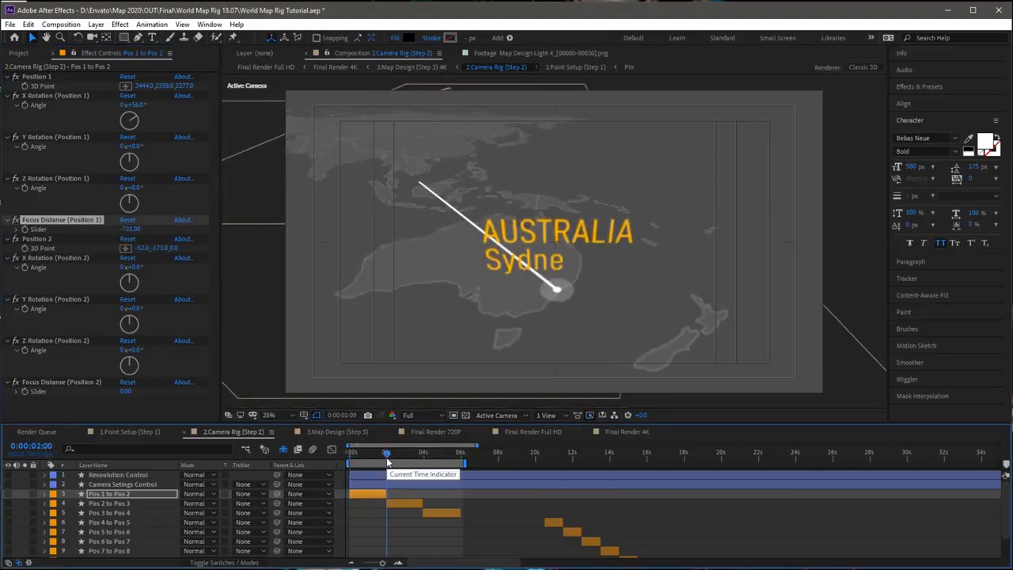
key("Home")
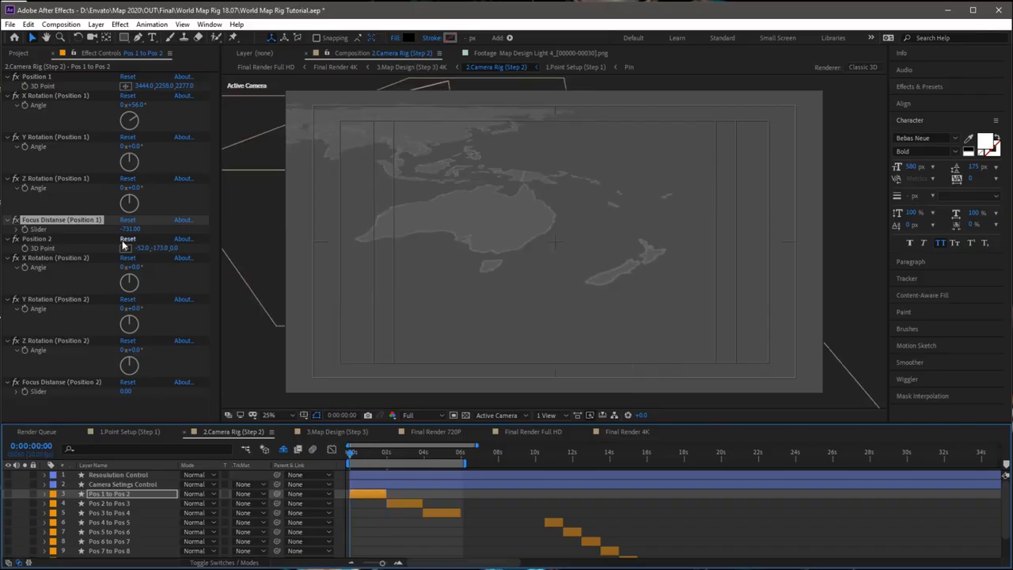
left_click_drag(129, 229, 95, 237)
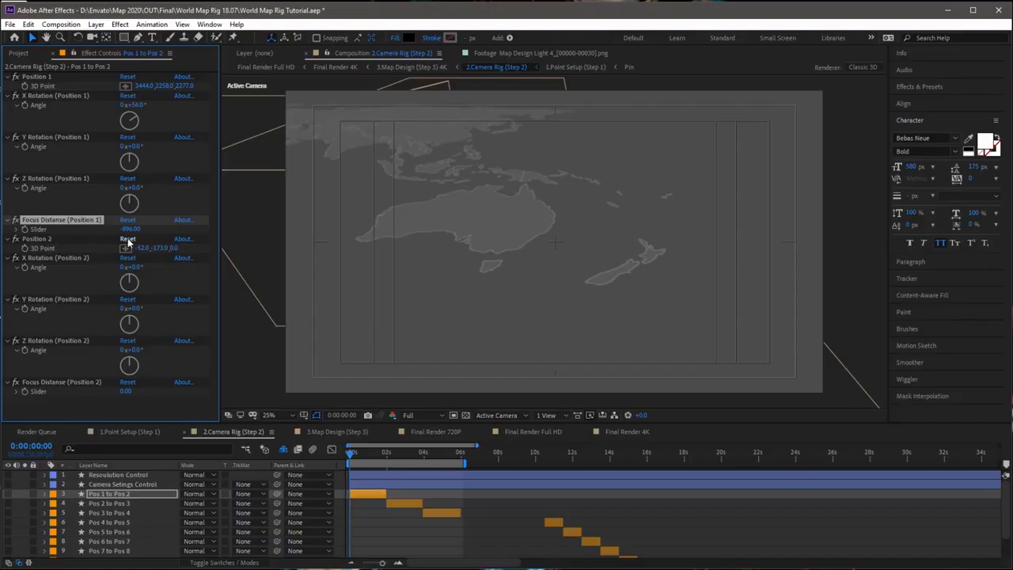
left_click_drag(131, 229, 167, 235)
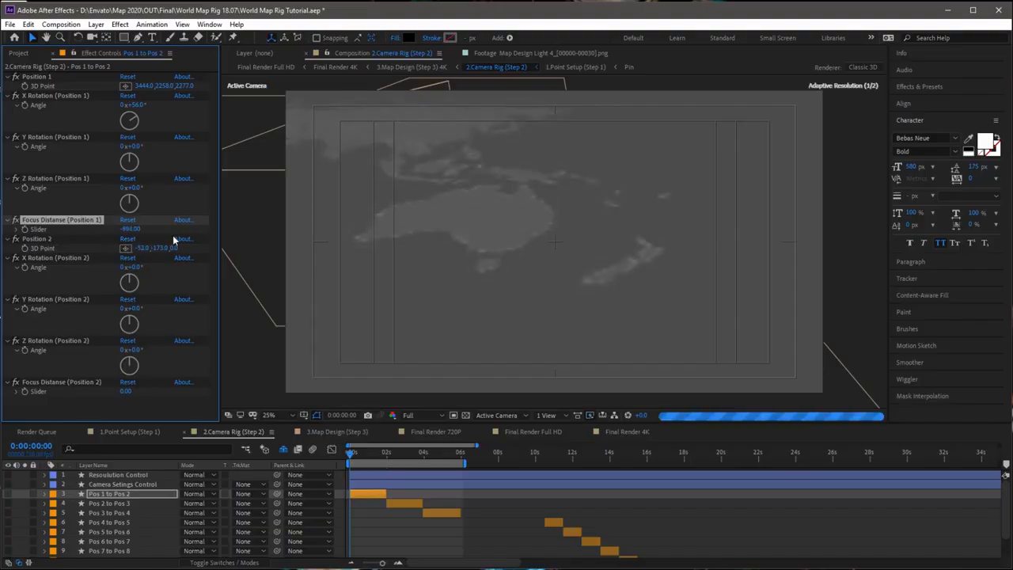
Check the focus at the Sydney, Bangkok and Beijing stops near 2, 4 and 6 seconds
left_click_drag(353, 455, 386, 459)
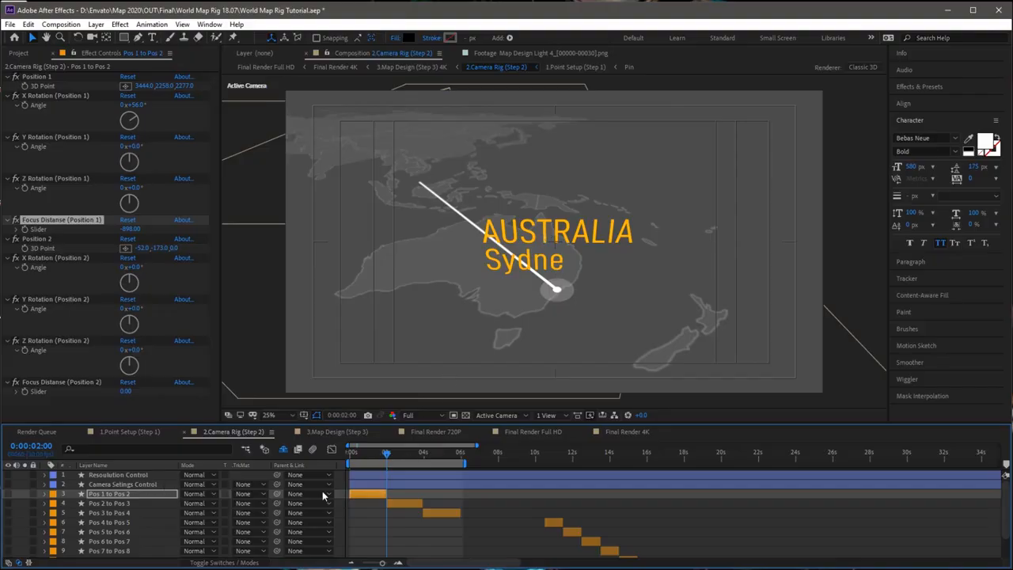
left_click_drag(390, 453, 424, 458)
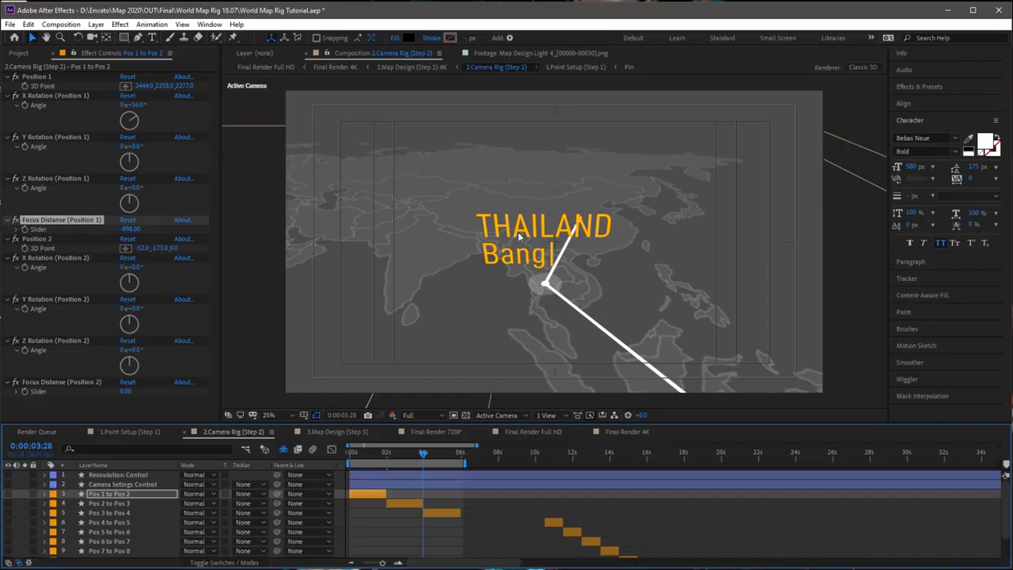
left_click_drag(456, 458, 463, 457)
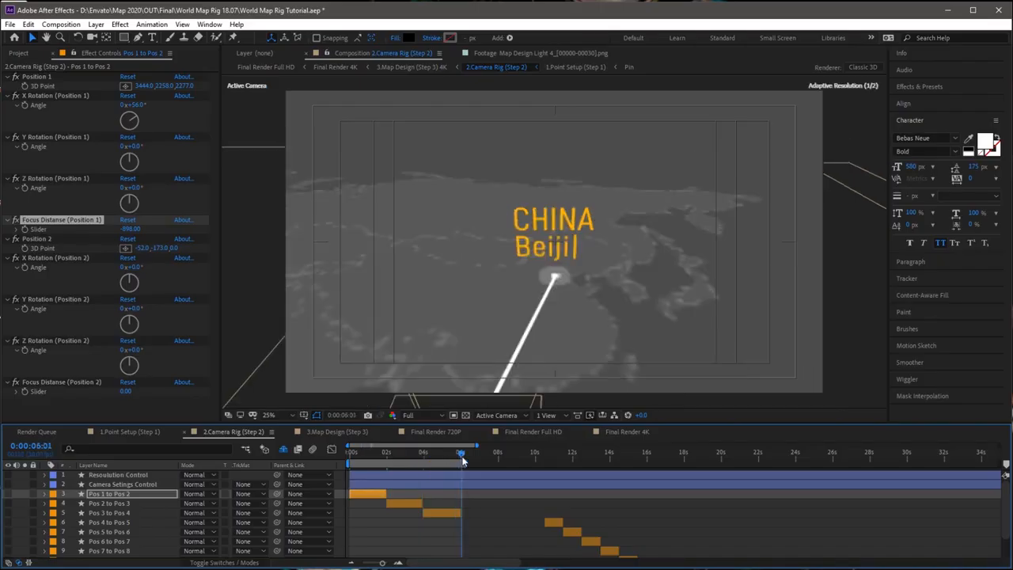
left_click(447, 513)
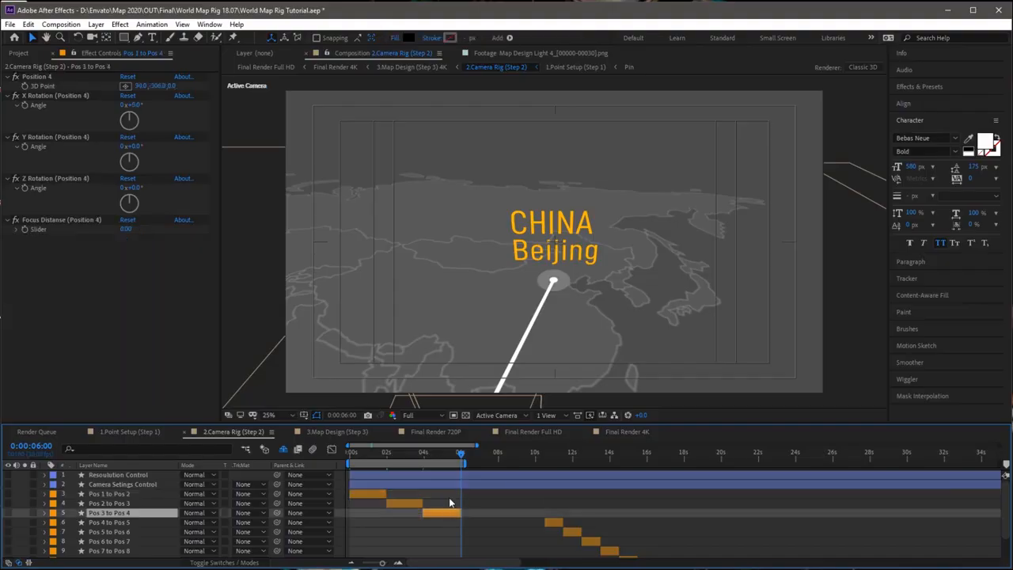
Set the camera's Blur Level to 100 on the camera settings control layer
left_click(109, 485)
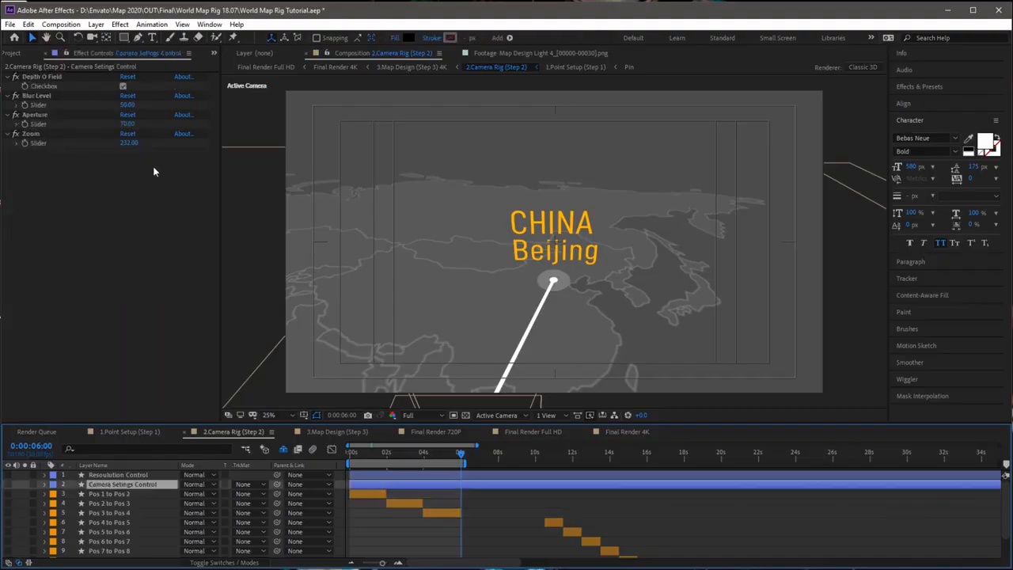
left_click(127, 105)
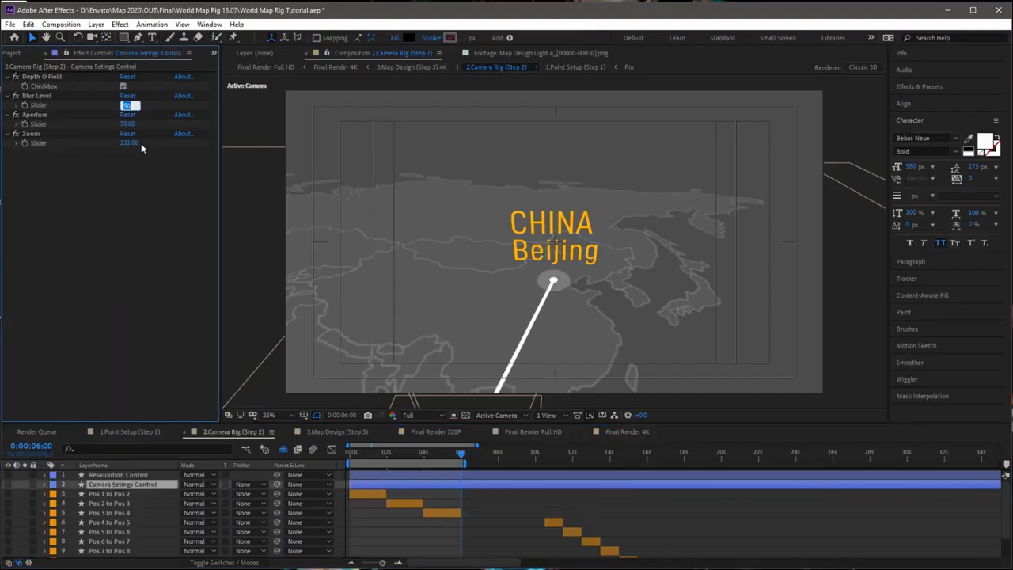
type("100")
key("Return")
left_click(156, 240)
Check the depth blur at 0:00:02:00 and preview the camera move from the start at Quarter resolution
left_click_drag(412, 458, 386, 462)
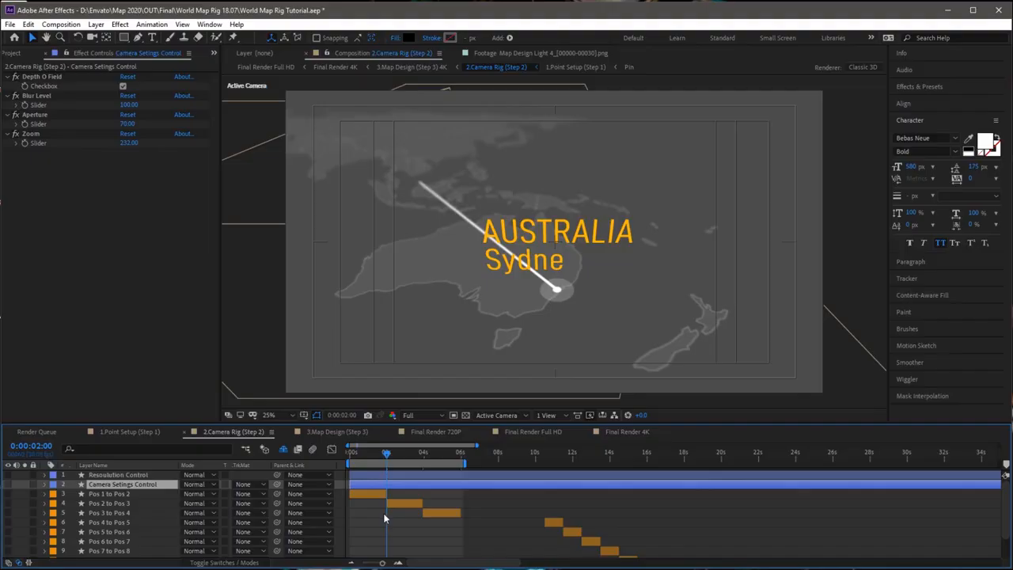
left_click_drag(392, 461, 353, 457)
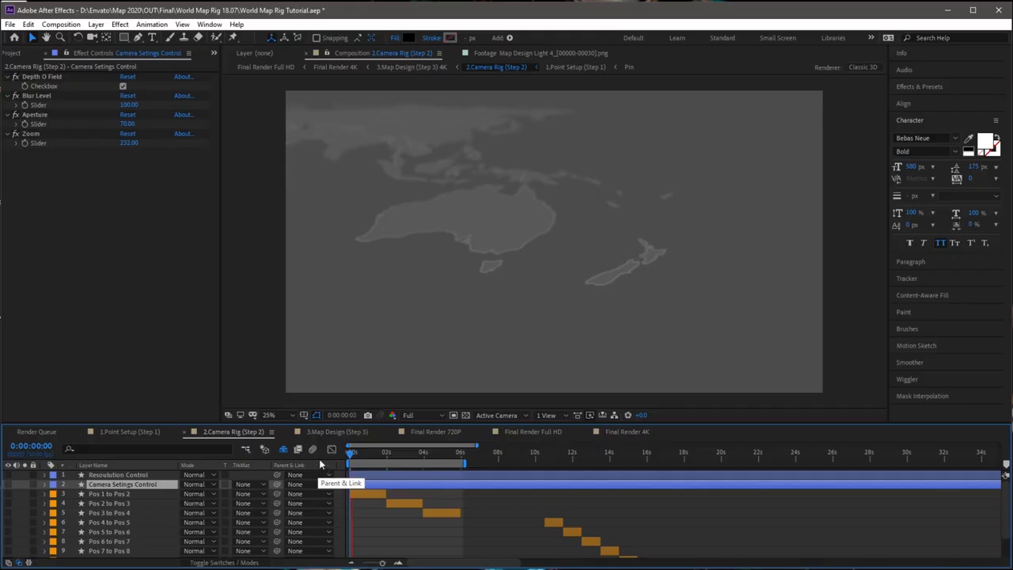
key("space")
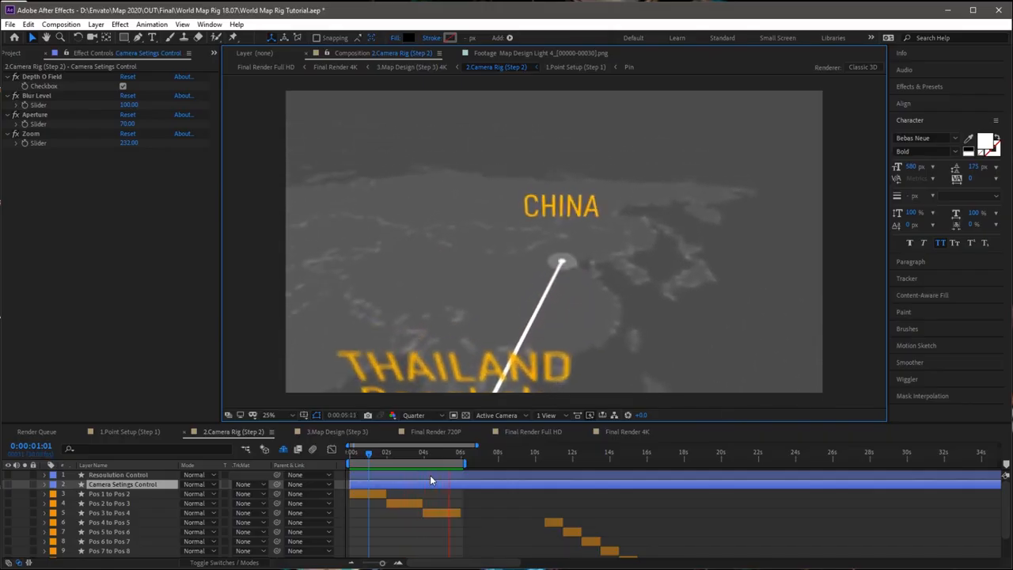
key("space")
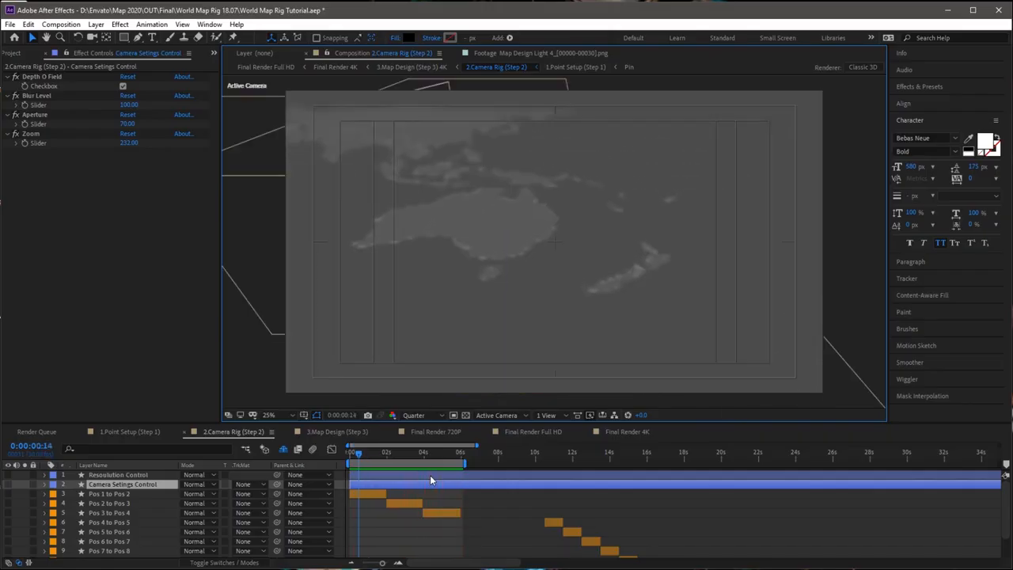
Overlap the first two moves by extending the end of Pos 1 to Pos 2 to 0:00:02:15 and the start of Pos 2 to Pos 3 to 0:00:01:15
key("equal")
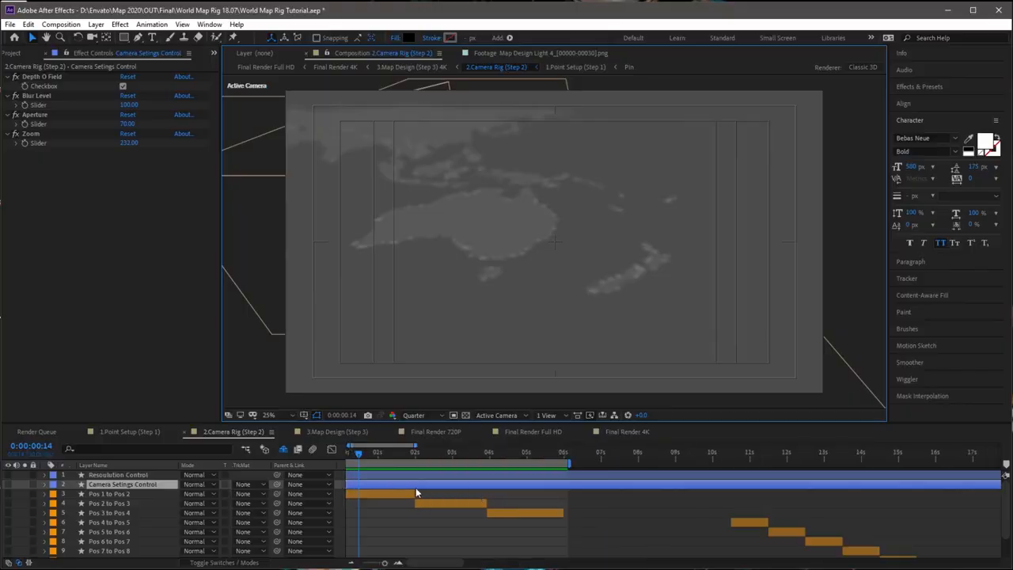
key("equal")
left_click_drag(472, 493, 512, 494)
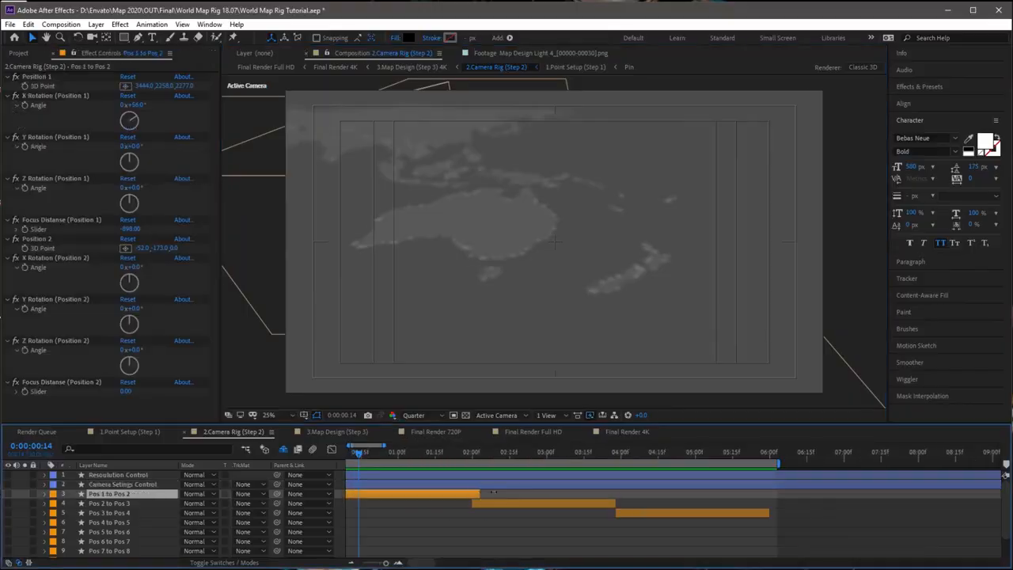
left_click(510, 453)
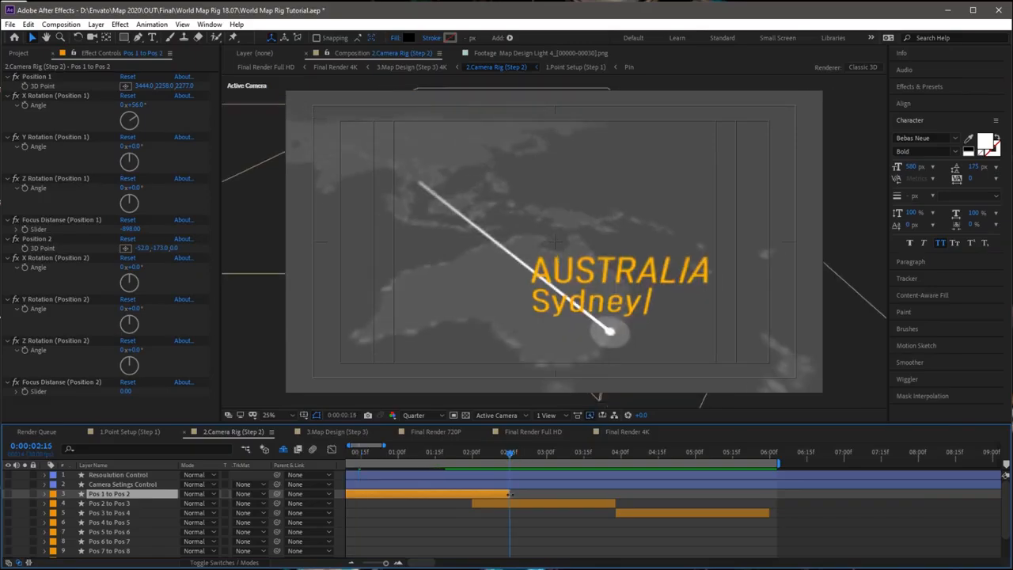
left_click(436, 454)
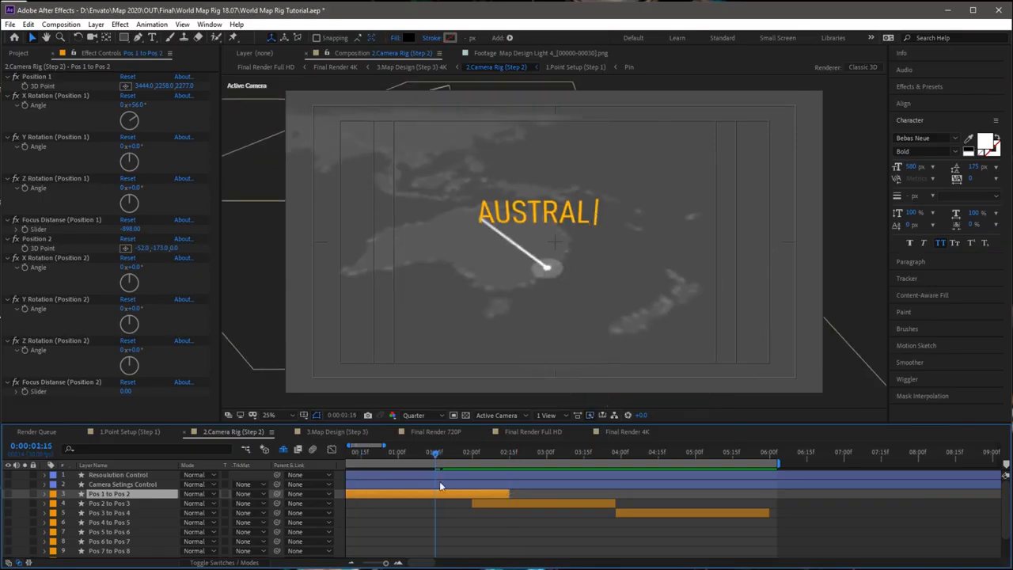
left_click_drag(472, 509, 434, 505)
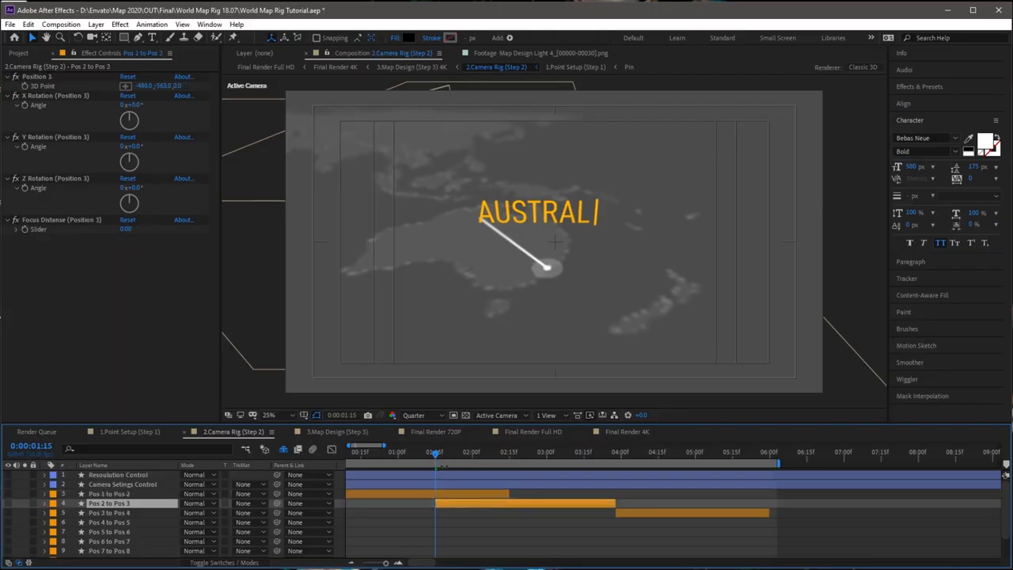
Extend the start of Pos 3 to Pos 4 back to 0:00:03:15 and the end of Pos 2 to Pos 3 to 0:00:04:15
left_click_drag(443, 460, 584, 476)
left_click_drag(615, 513, 657, 503)
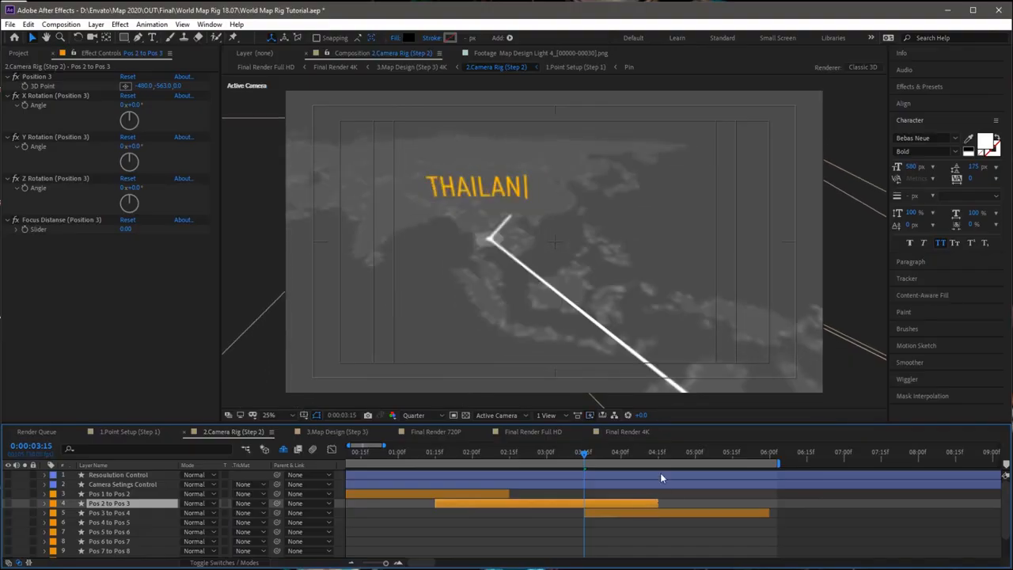
left_click(657, 460)
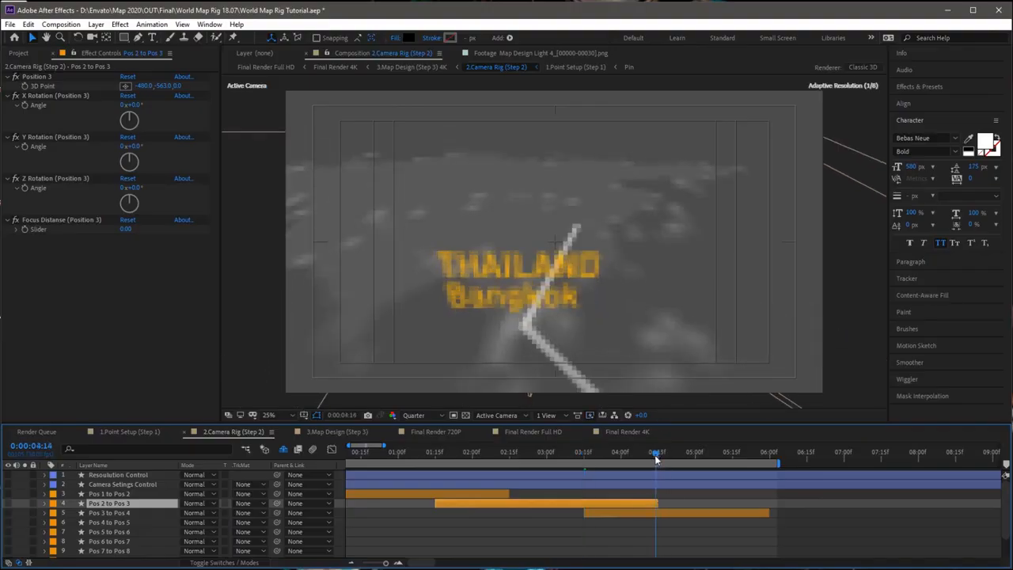
left_click_drag(655, 459, 659, 459)
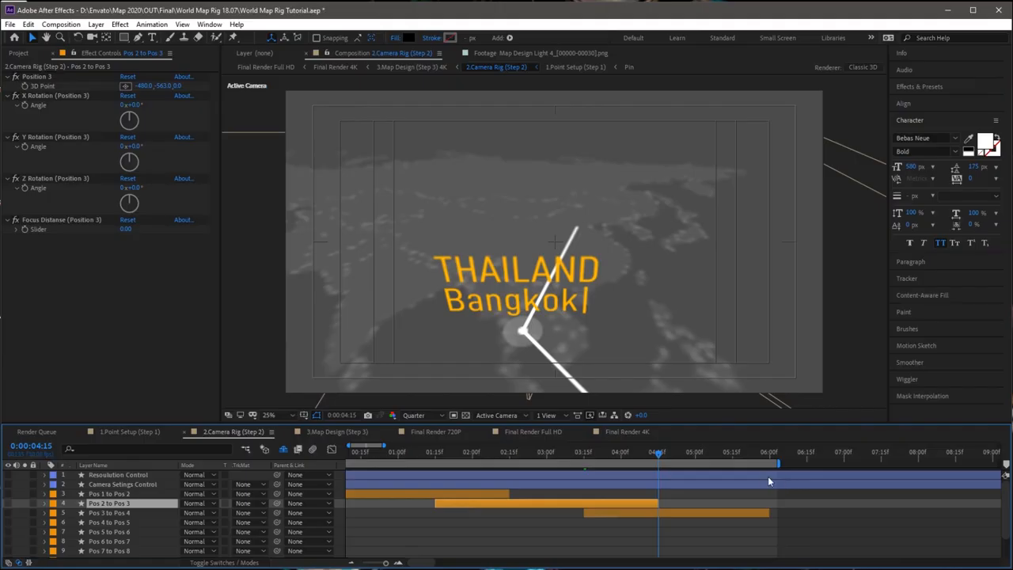
Preview the overlapping camera moves along the whole route and check the transitions between the position layers
scroll(758, 479, "down", 3, "alt")
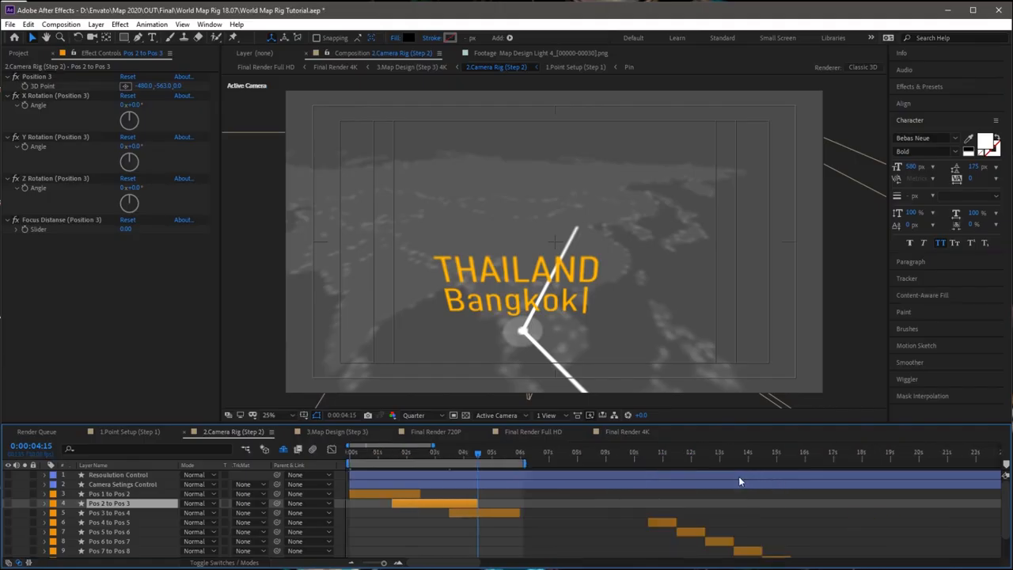
left_click(403, 525)
key("space")
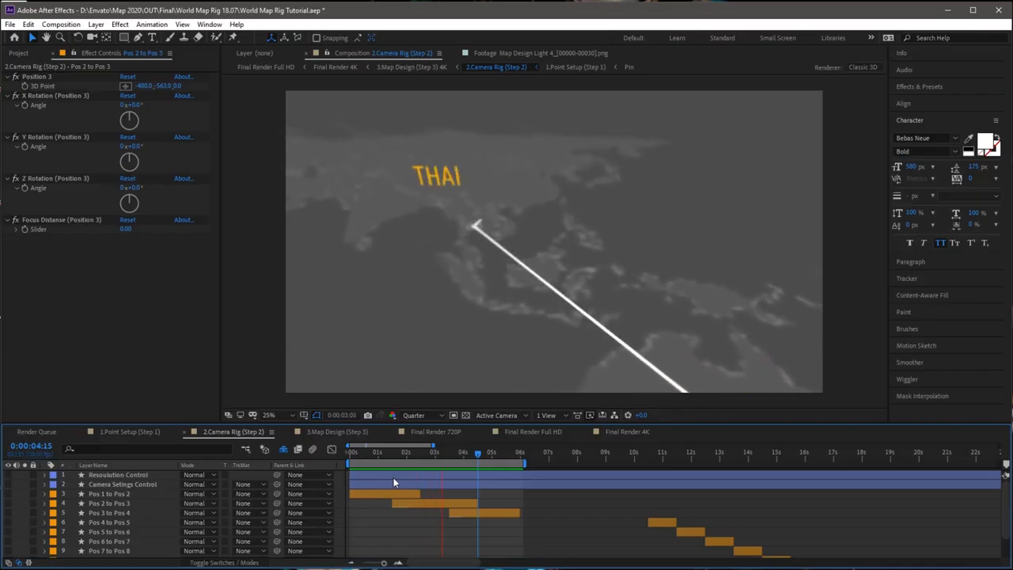
key("space")
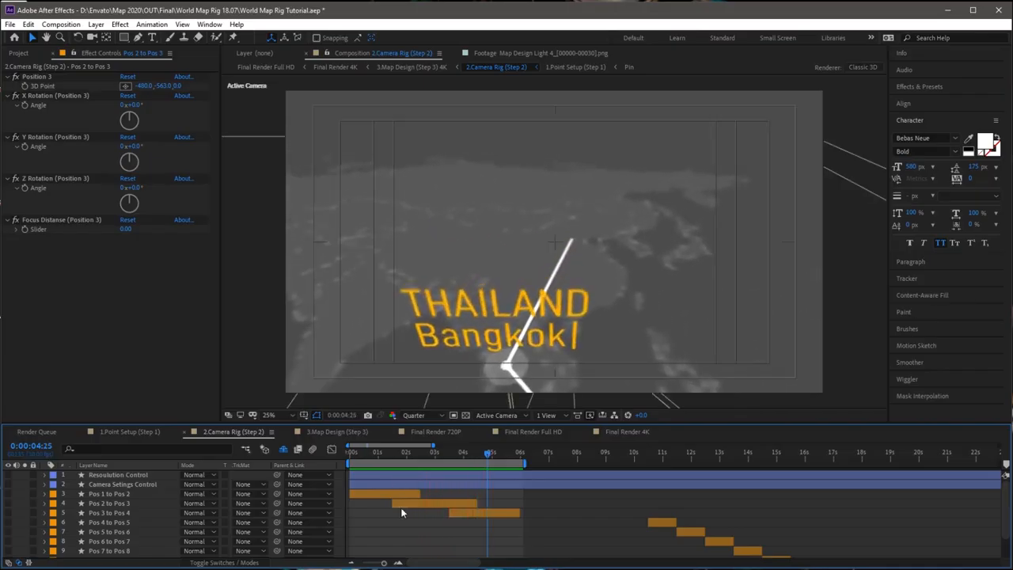
Set the start of Pos 2 to Pos 3 to 0:00:01:20 and the end of Pos 1 to Pos 2 to 0:00:02:20
left_click(406, 455)
key("equal")
key("equal")
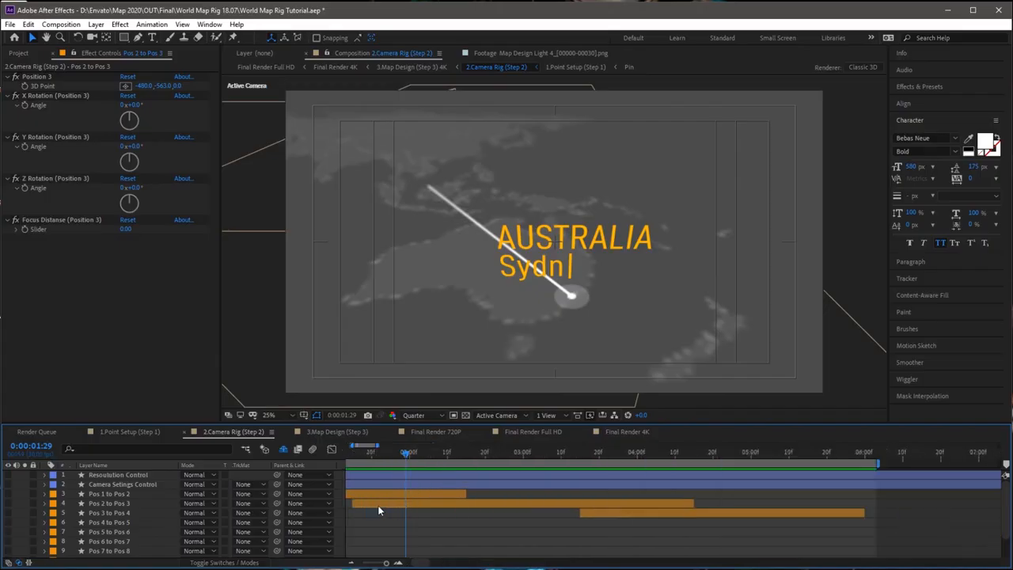
left_click_drag(353, 501, 370, 509)
left_click_drag(374, 453, 484, 499)
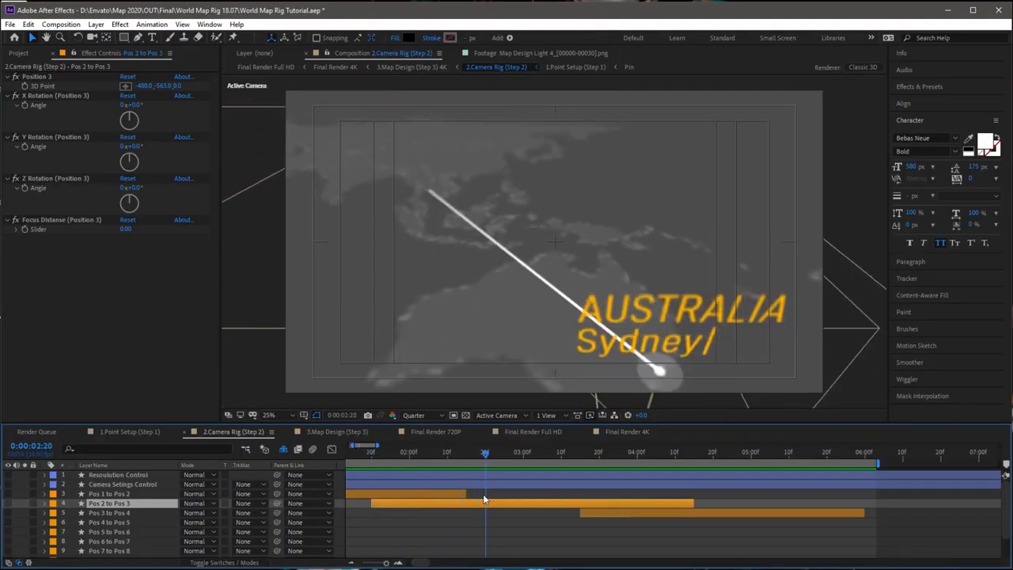
left_click(466, 493)
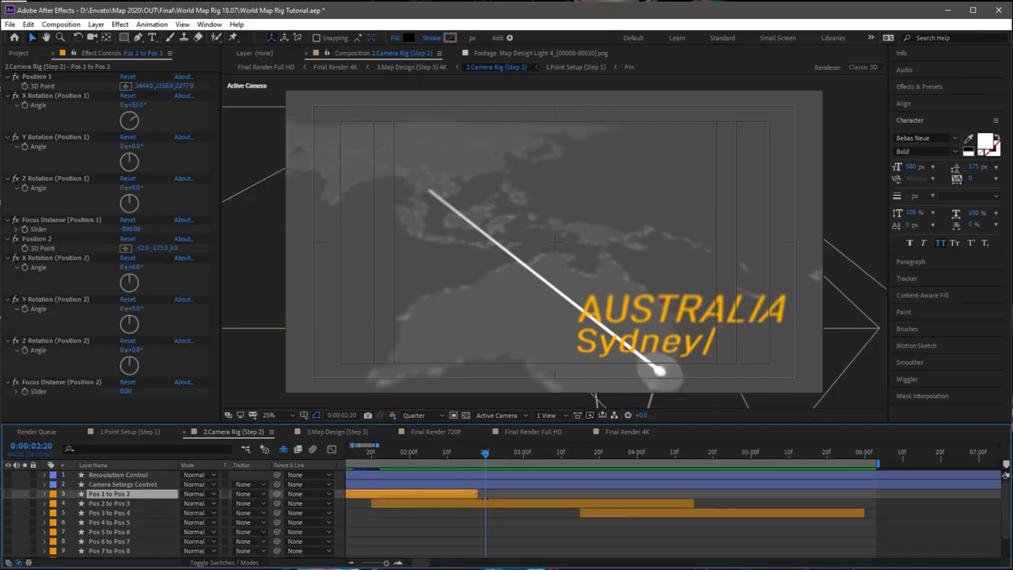
Set the start of Pos 3 to Pos 4 to 0:00:03:20 and the end of Pos 2 to Pos 3 to 0:00:04:20
left_click(598, 455)
left_click(593, 513)
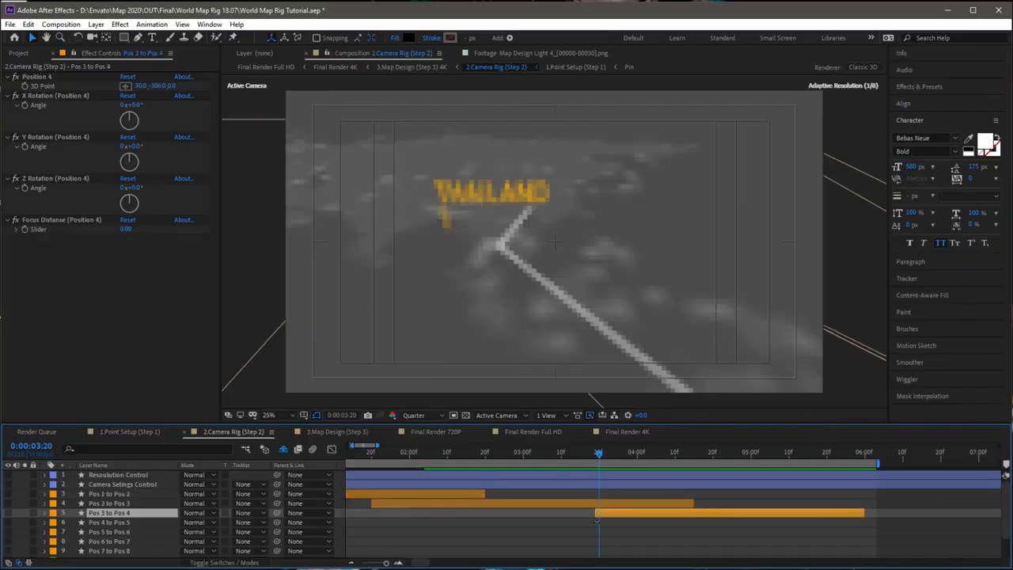
left_click(714, 455)
left_click(693, 504)
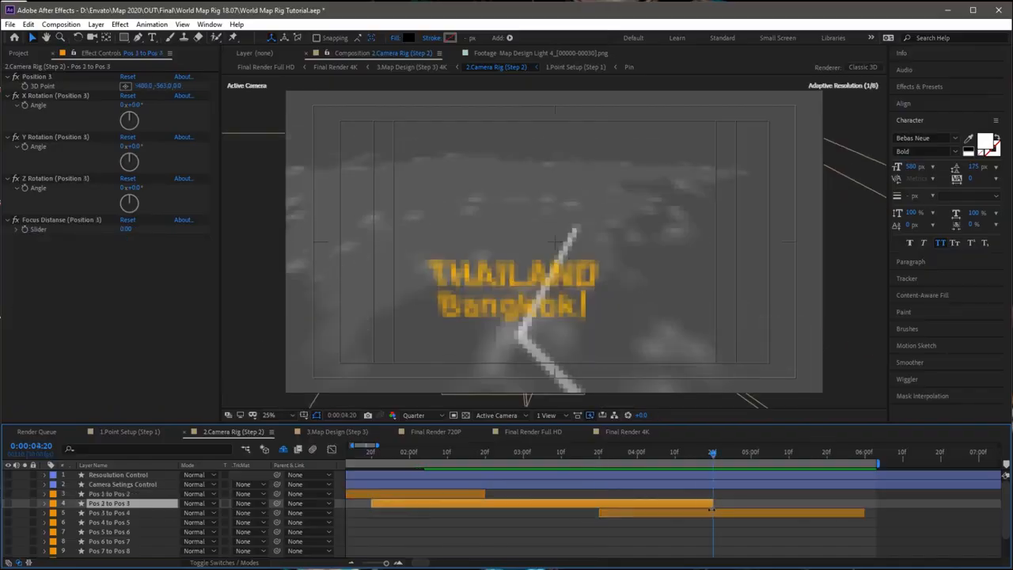
Play back the retimed camera moves and scrub through the first move near the start
key("minus")
key("minus")
key("space")
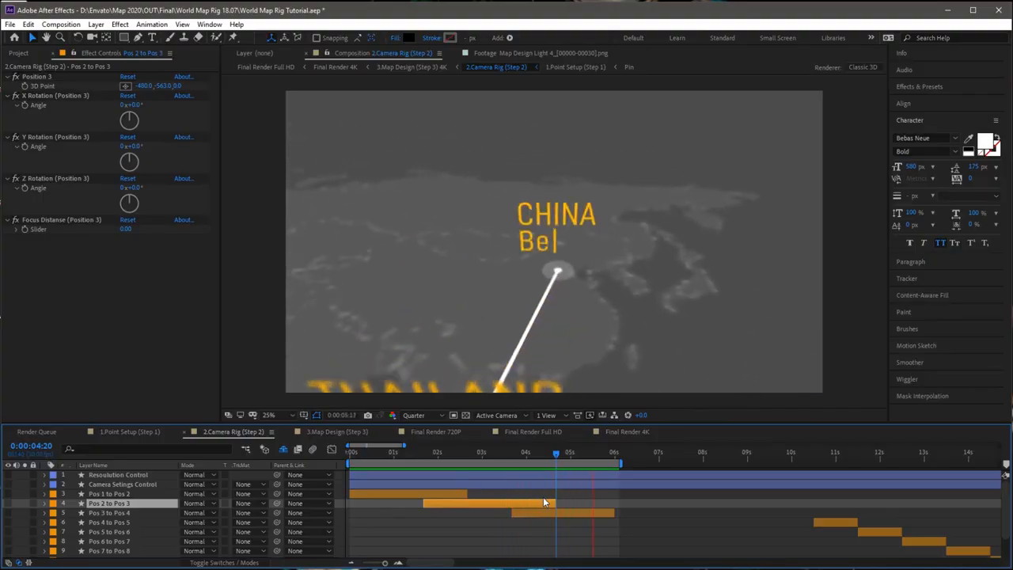
key("space")
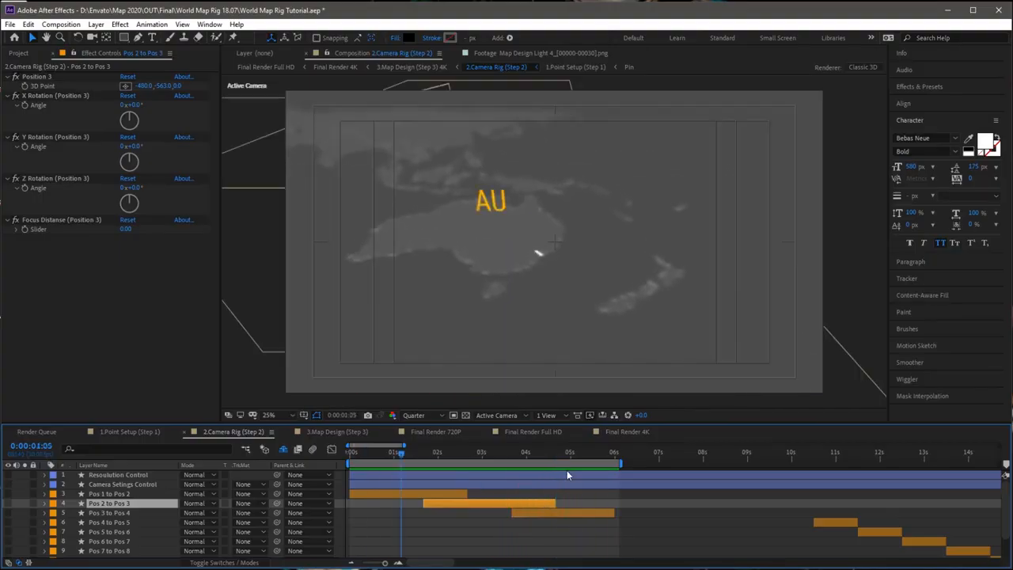
left_click_drag(524, 455, 396, 466)
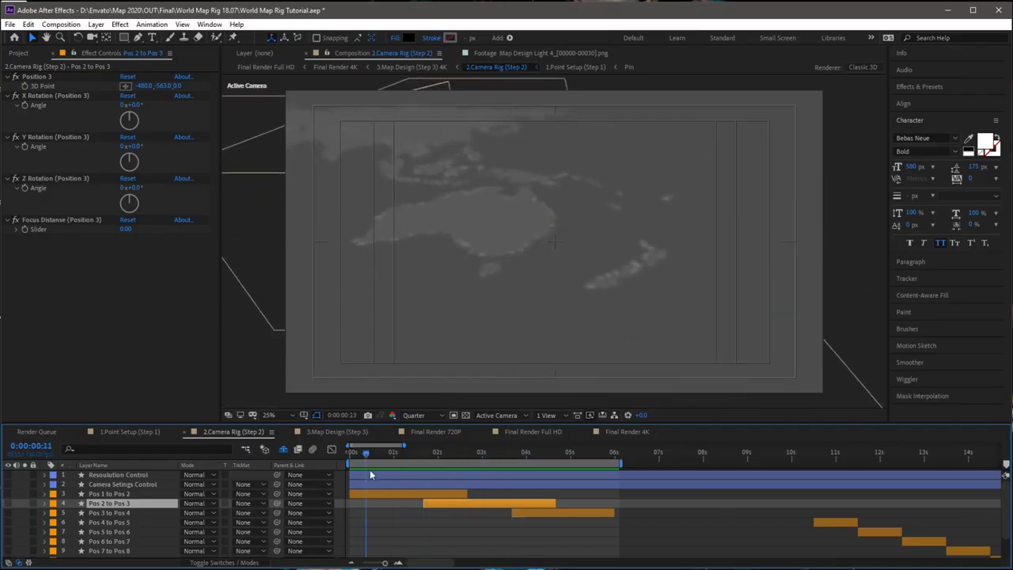
Extend the end of Pos 2 to Pos 3 to 0:00:05:00 and the end of Pos 3 to Pos 4 to 0:00:07:00
key("space")
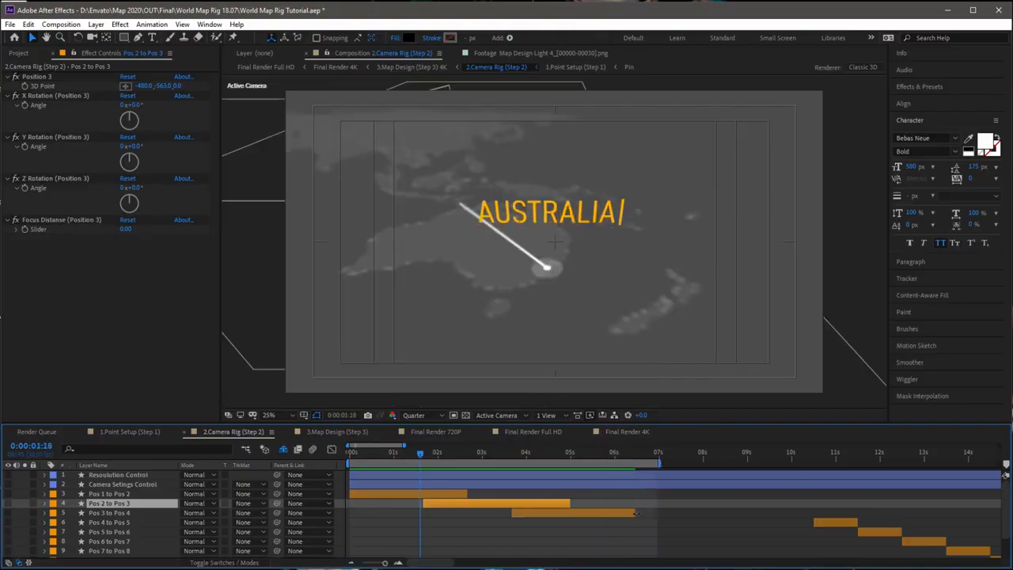
left_click_drag(638, 513, 658, 513)
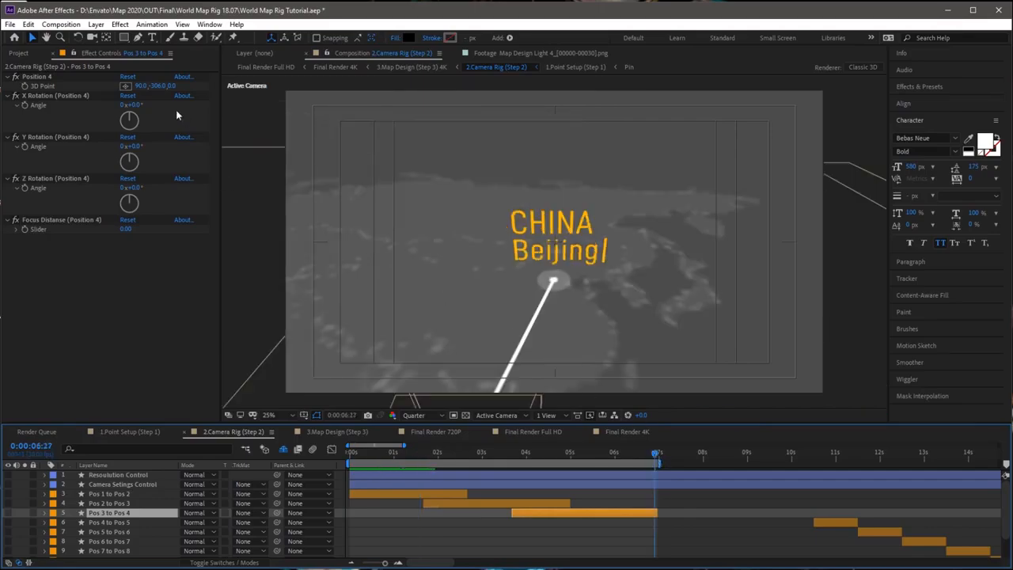
Set Y Rotation to -11° and the Position 4 X value to 192 on Pos 3 to Pos 4, and preview the move
left_click_drag(135, 147, 145, 146)
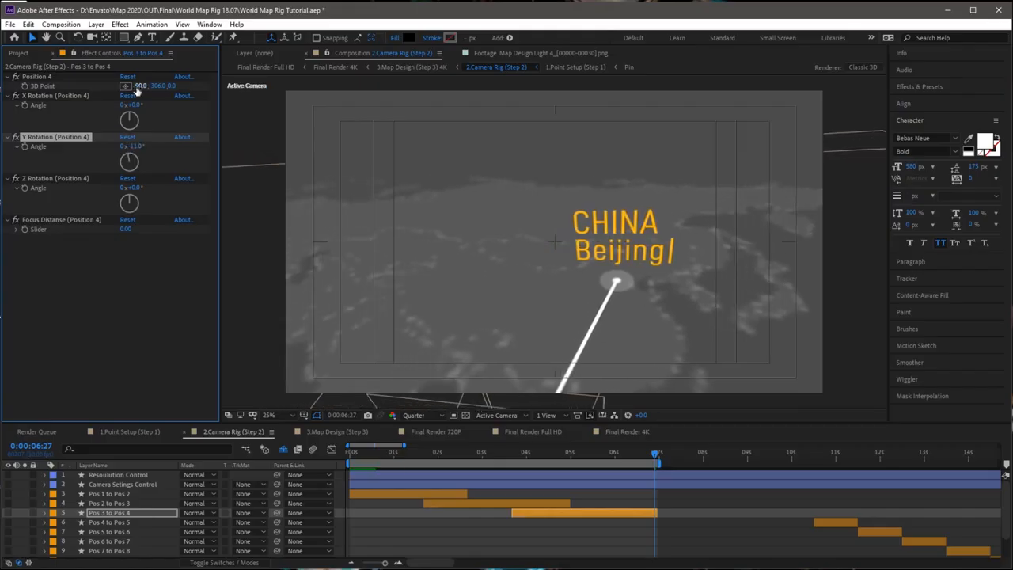
left_click_drag(139, 86, 215, 117)
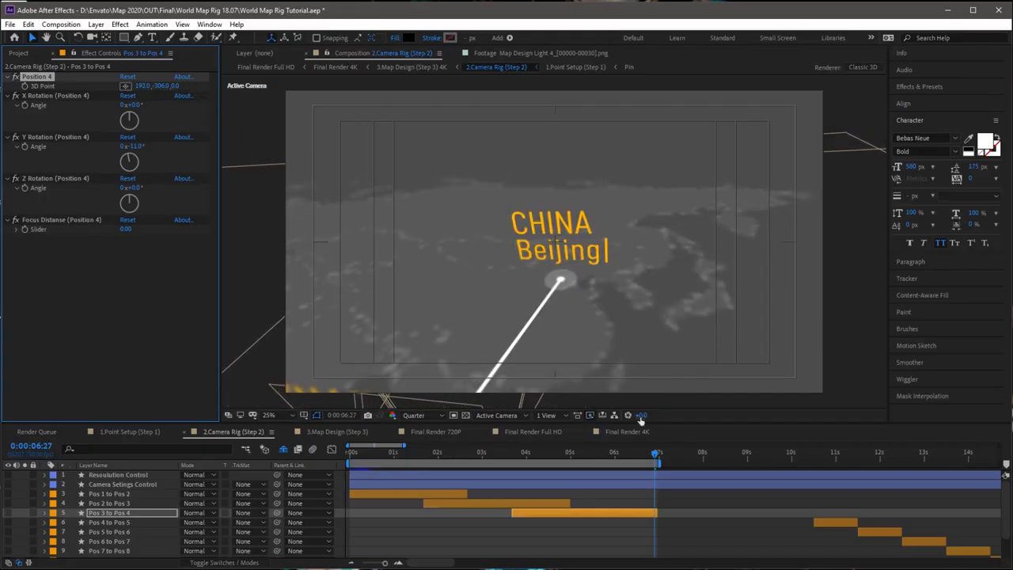
left_click_drag(667, 457, 497, 471)
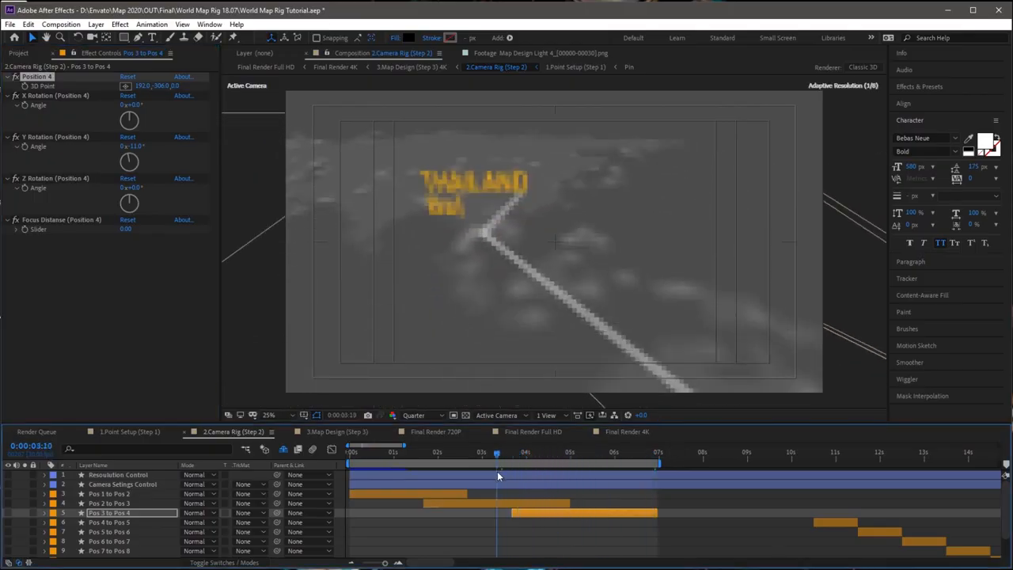
key("space")
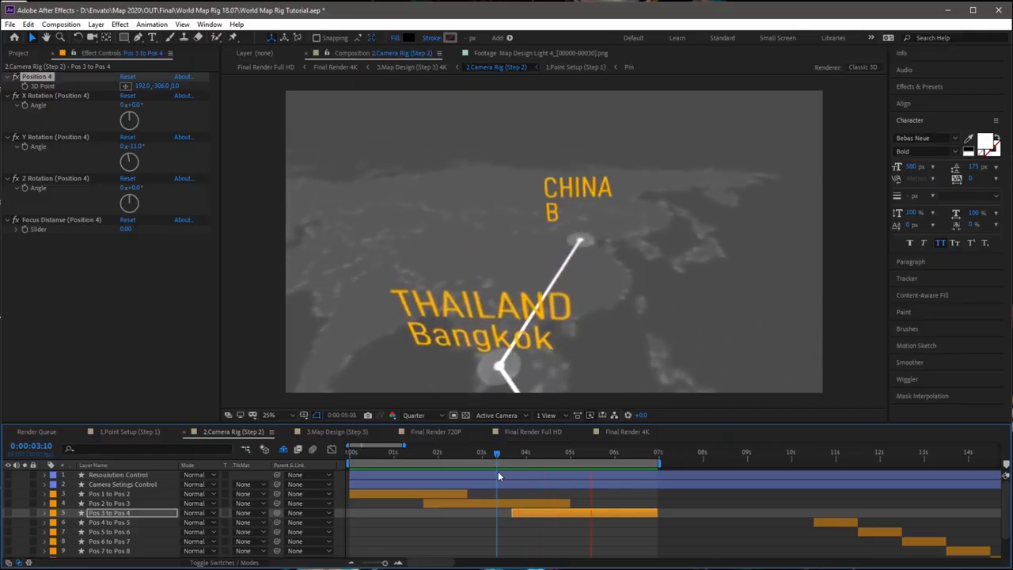
key("space")
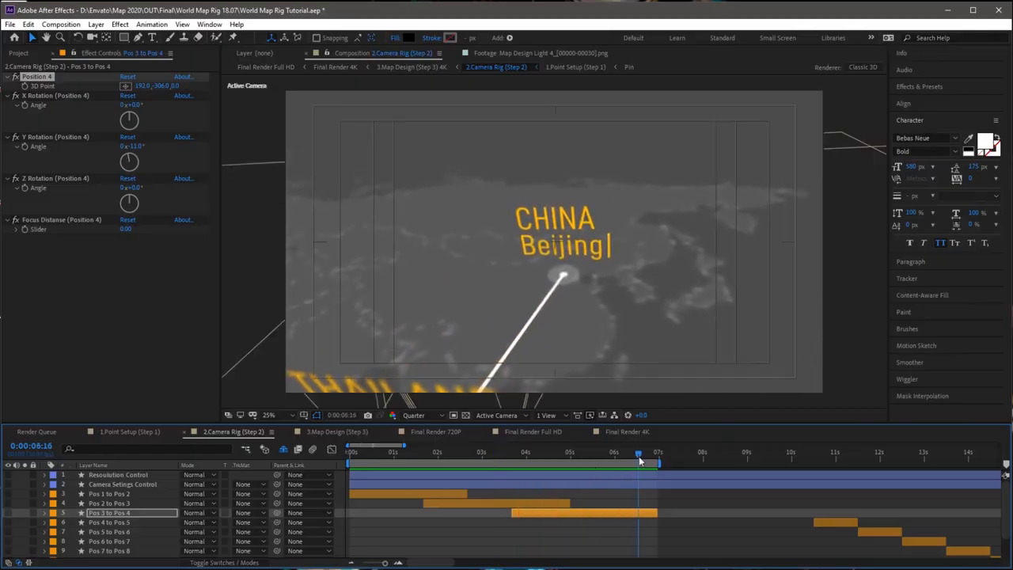
left_click(579, 455)
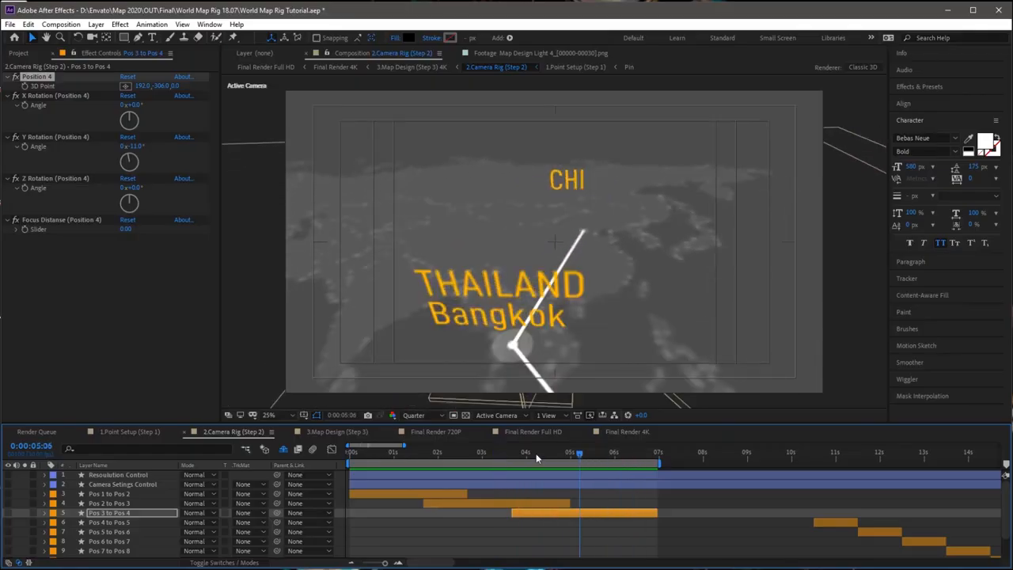
Turn off Draft Quality on the resolution control layer and open the 3.Map Design (Step 3) composition
left_click(106, 474)
left_click(122, 86)
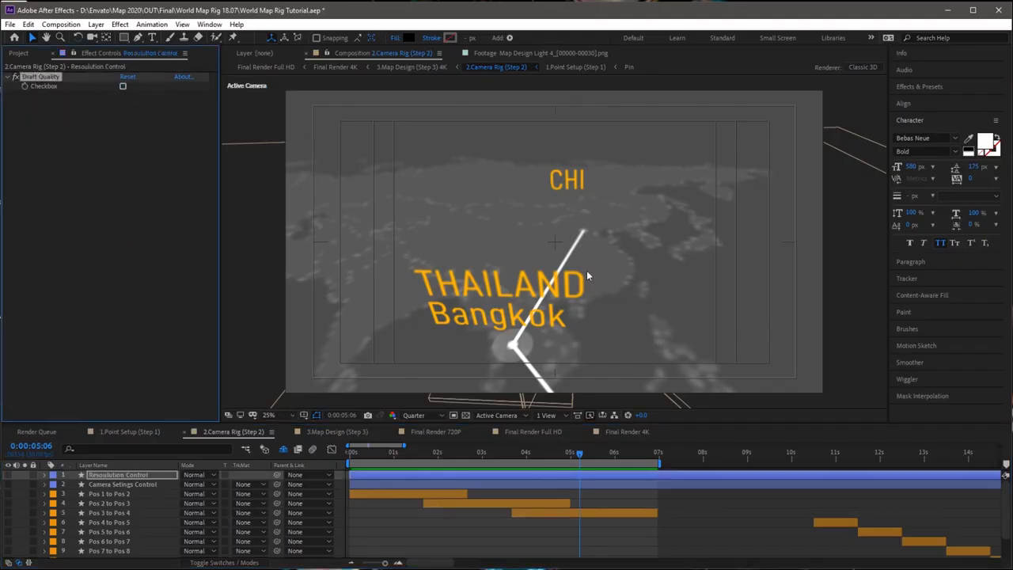
left_click(333, 432)
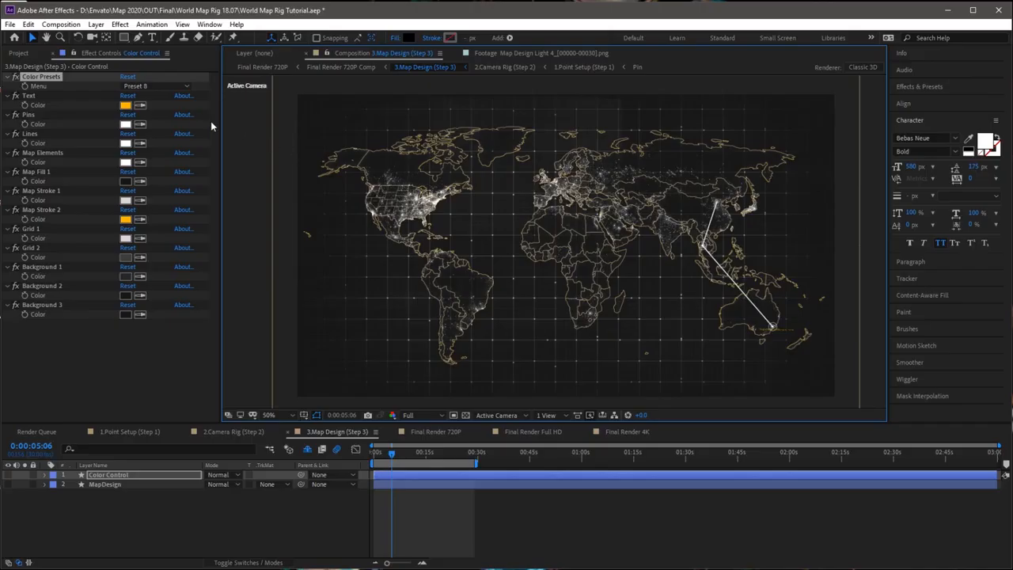
Try color presets 9, 10, 1, 2 and 3 on the Color Control layer
left_click(149, 87)
left_click(150, 211)
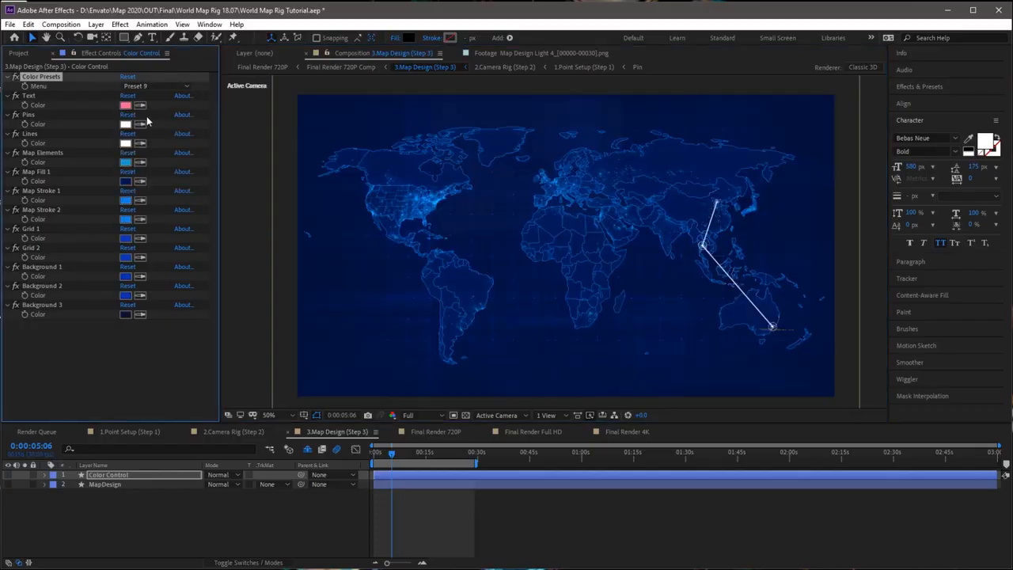
left_click(149, 86)
left_click(149, 220)
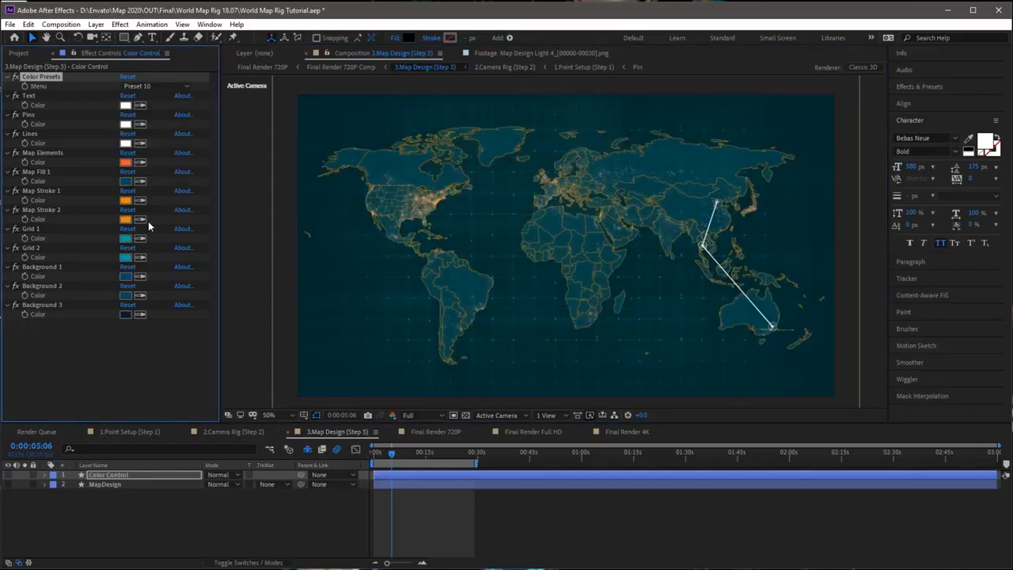
left_click(160, 84)
left_click(147, 109)
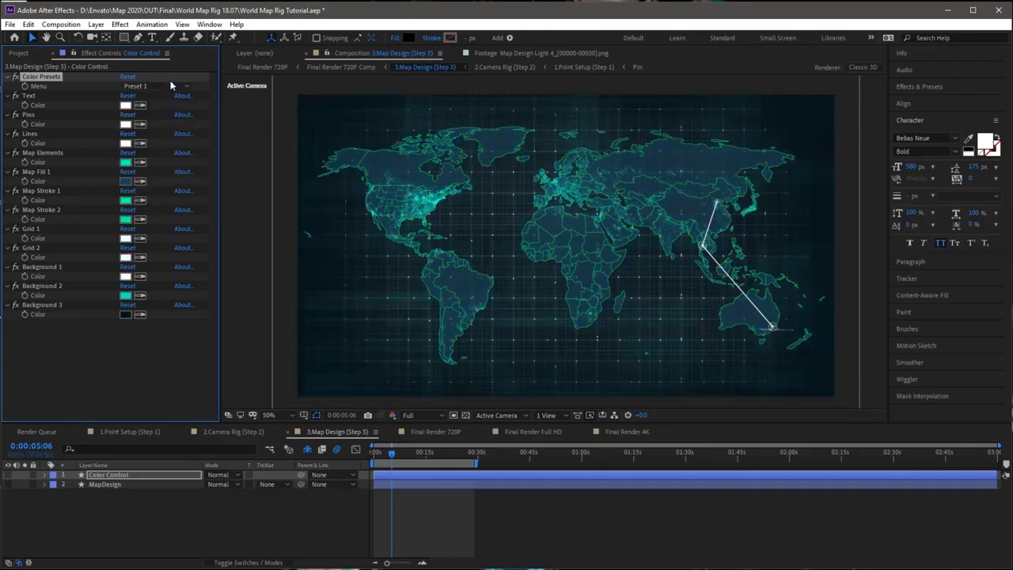
left_click(170, 85)
left_click(156, 124)
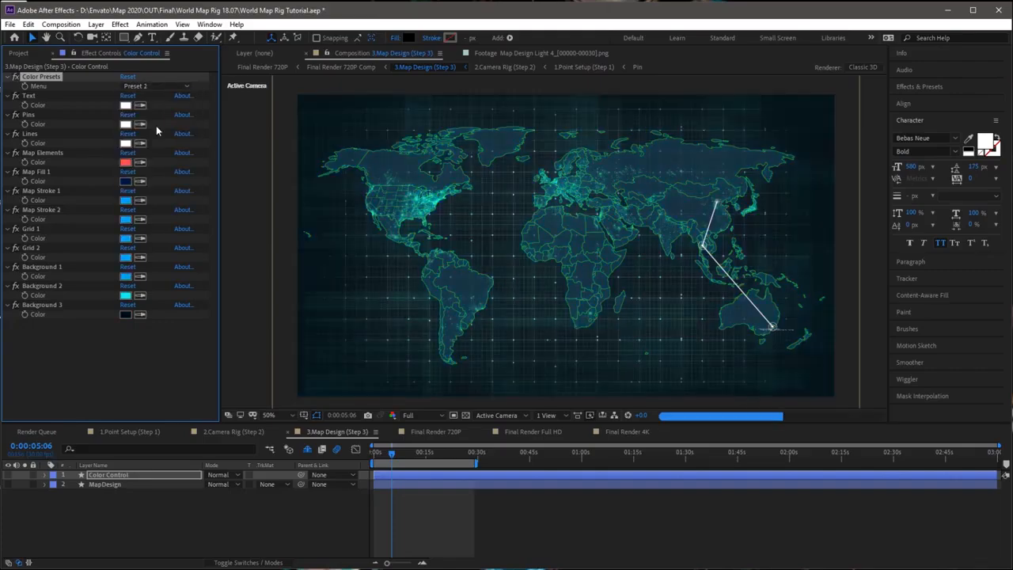
left_click(156, 85)
left_click(156, 139)
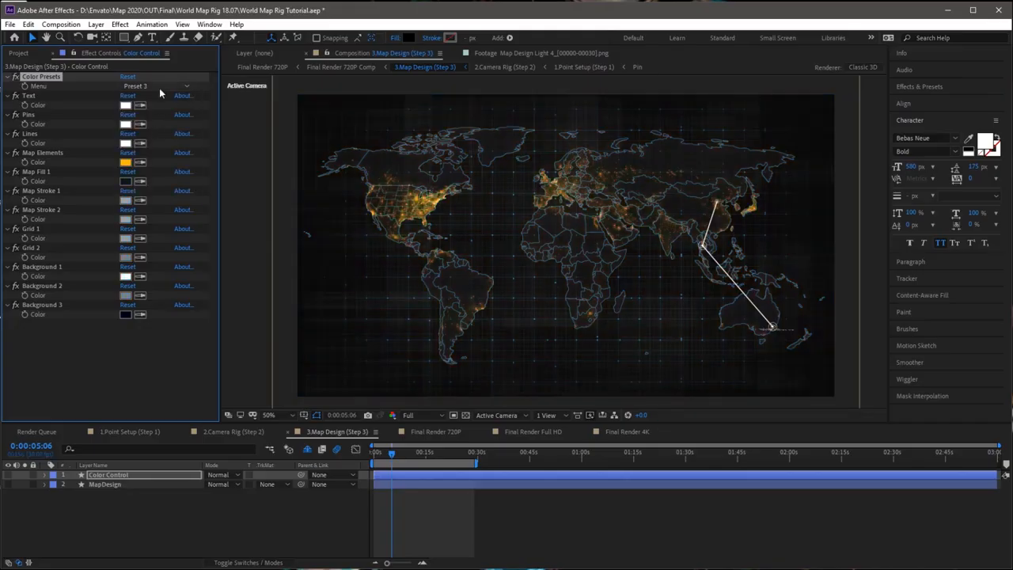
Try Map 5 and Map 1 as the Map Design on the MapDesign layer, and settle on Map 2
left_click(106, 485)
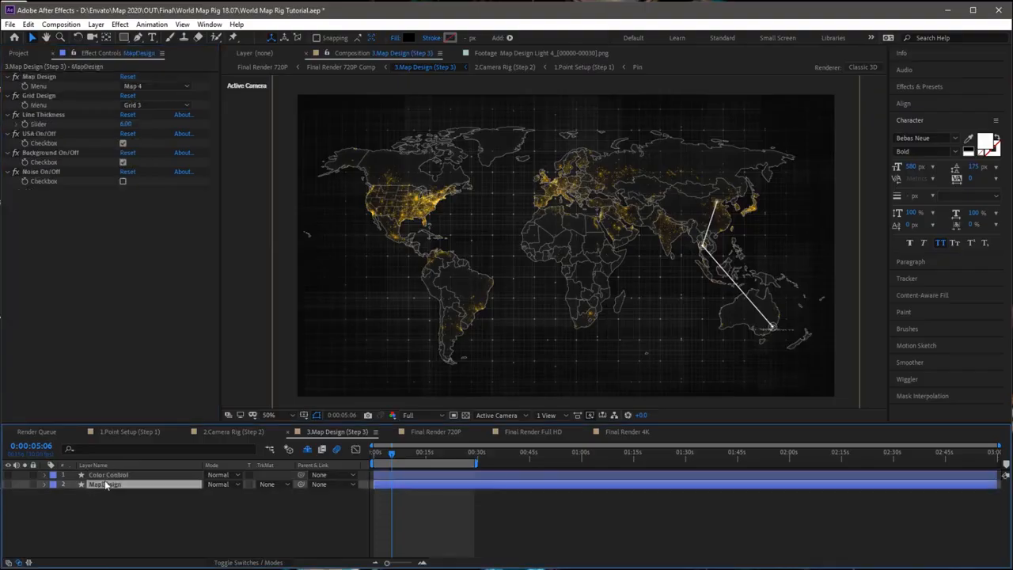
left_click(145, 87)
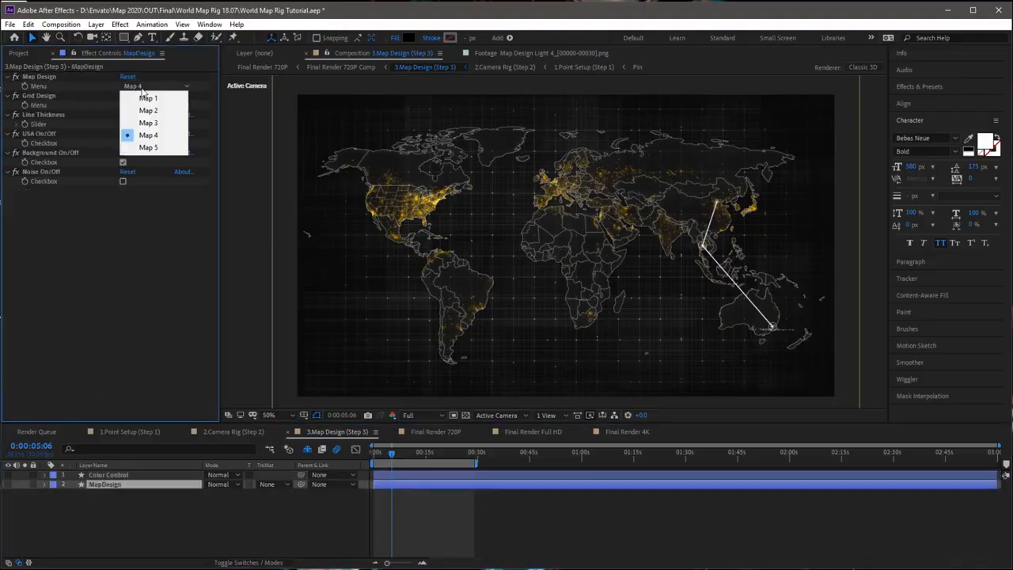
left_click(147, 150)
left_click(158, 87)
left_click(150, 98)
left_click(153, 89)
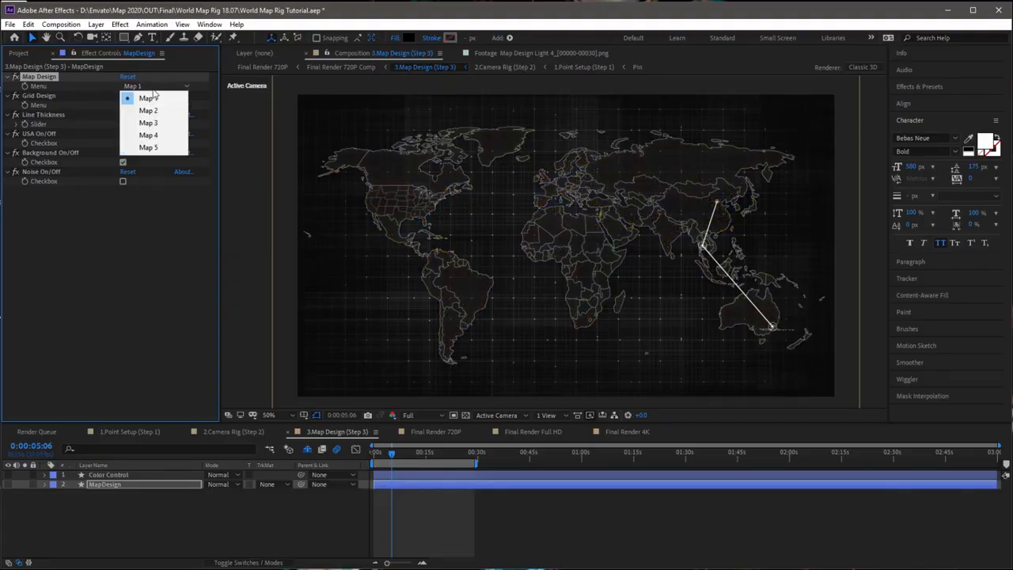
left_click(147, 111)
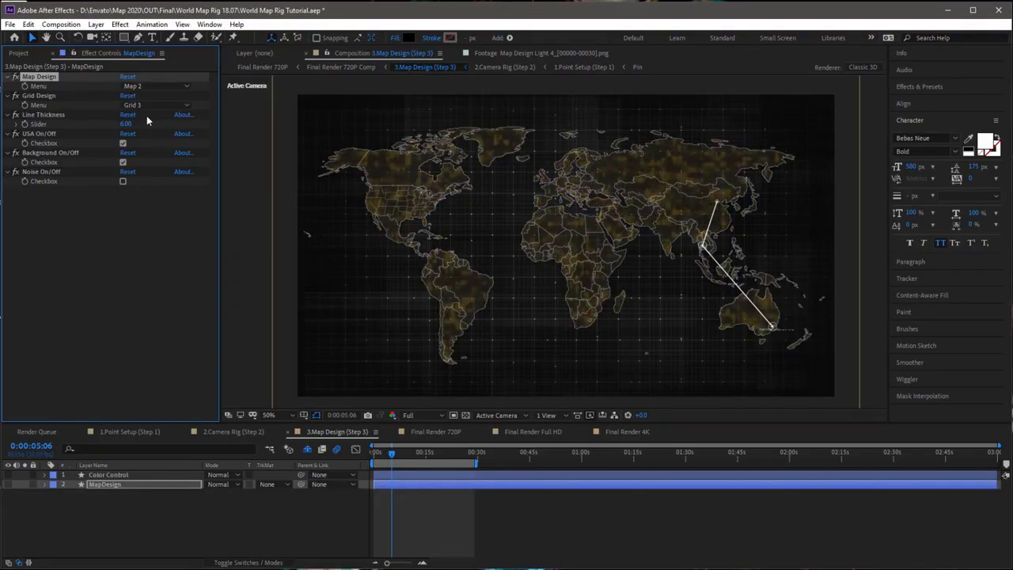
Try Grids 4, 5, 7 and 1 as the Grid Design, and settle on Grid 2
left_click(154, 106)
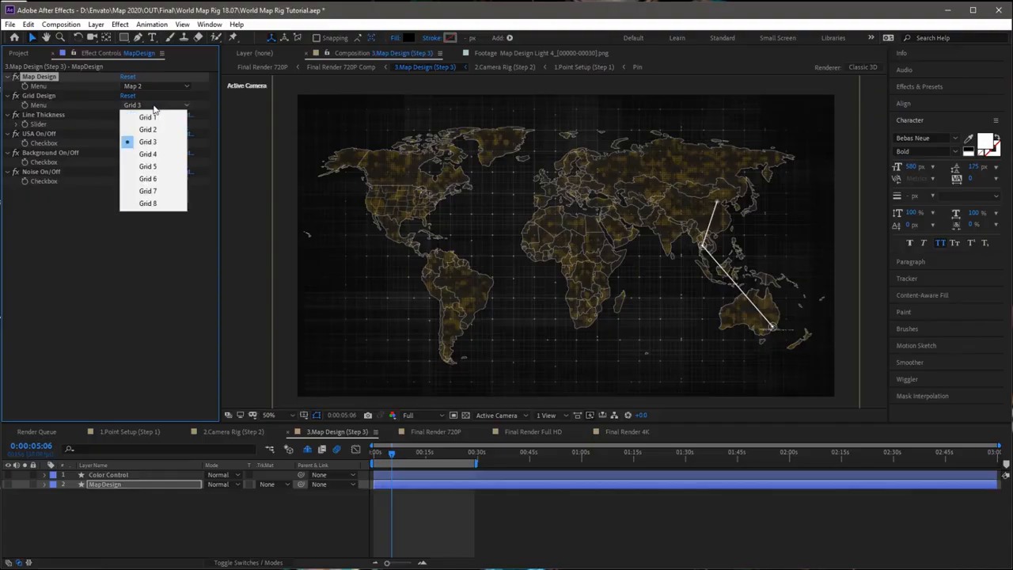
left_click(153, 159)
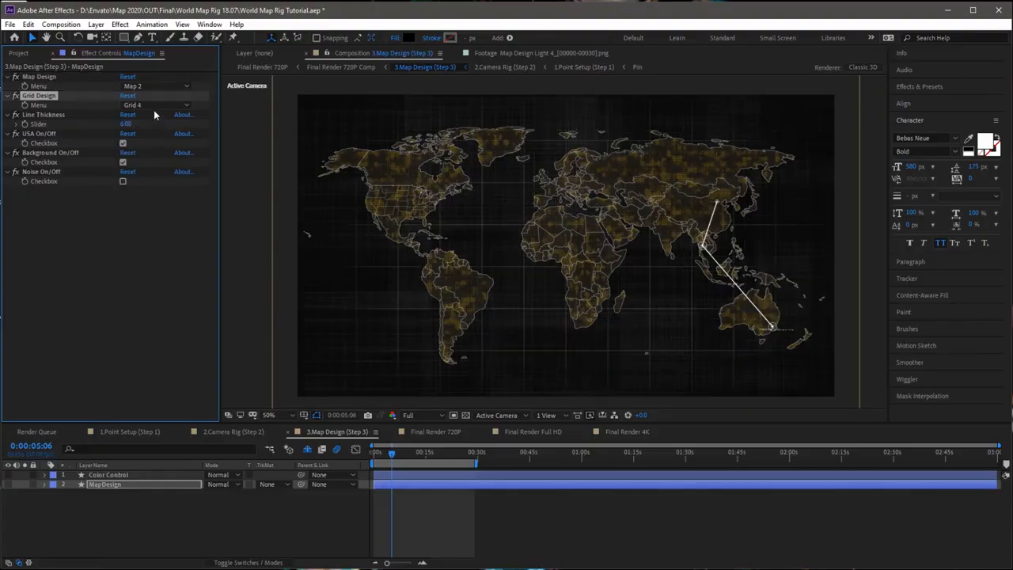
left_click(154, 108)
left_click(150, 165)
left_click(154, 106)
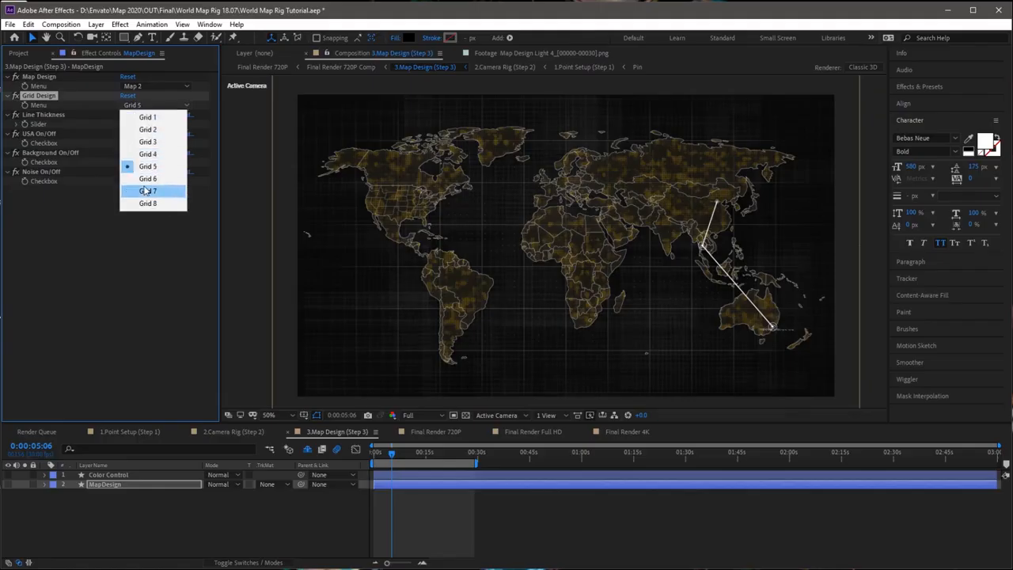
left_click(144, 186)
left_click(152, 103)
left_click(147, 116)
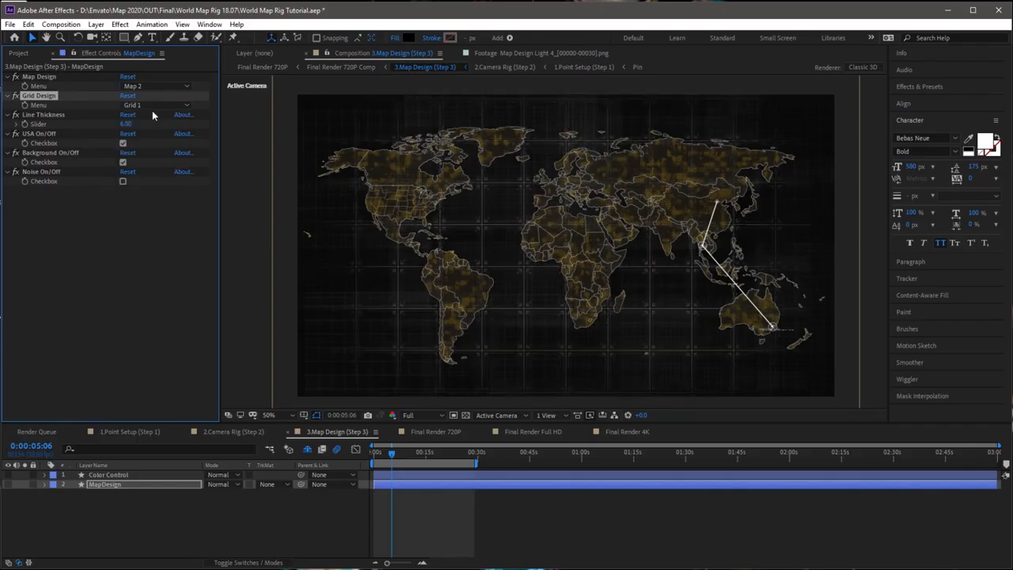
left_click(154, 106)
left_click(153, 127)
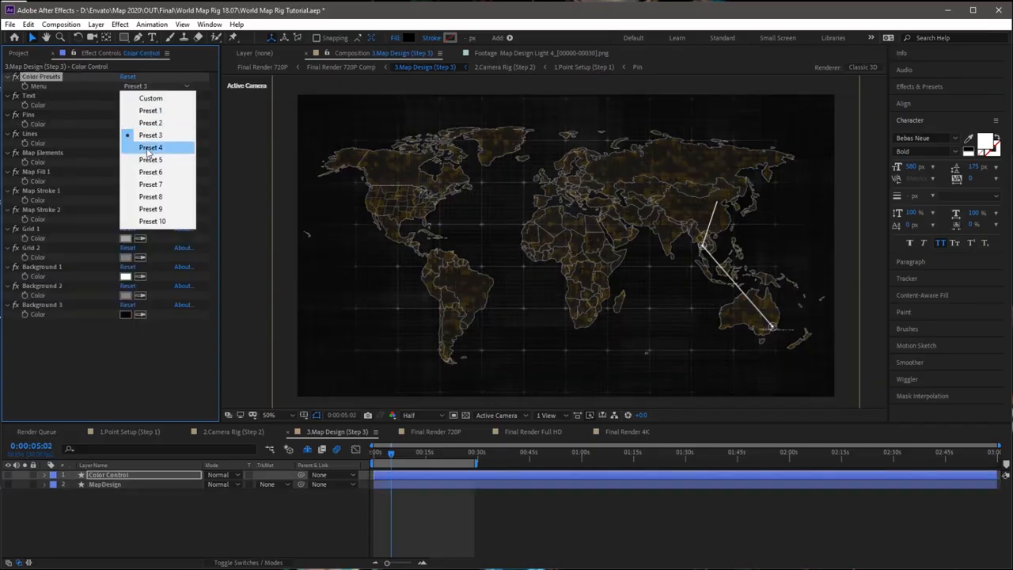
Set the map's color preset to Preset 5 and open the Final Render 720P composition
left_click(139, 160)
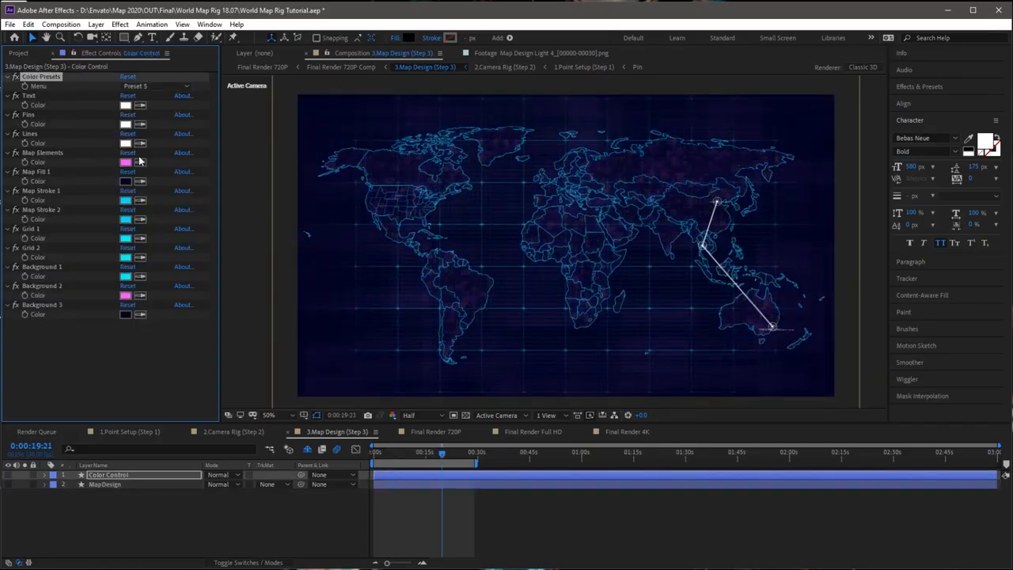
left_click(414, 432)
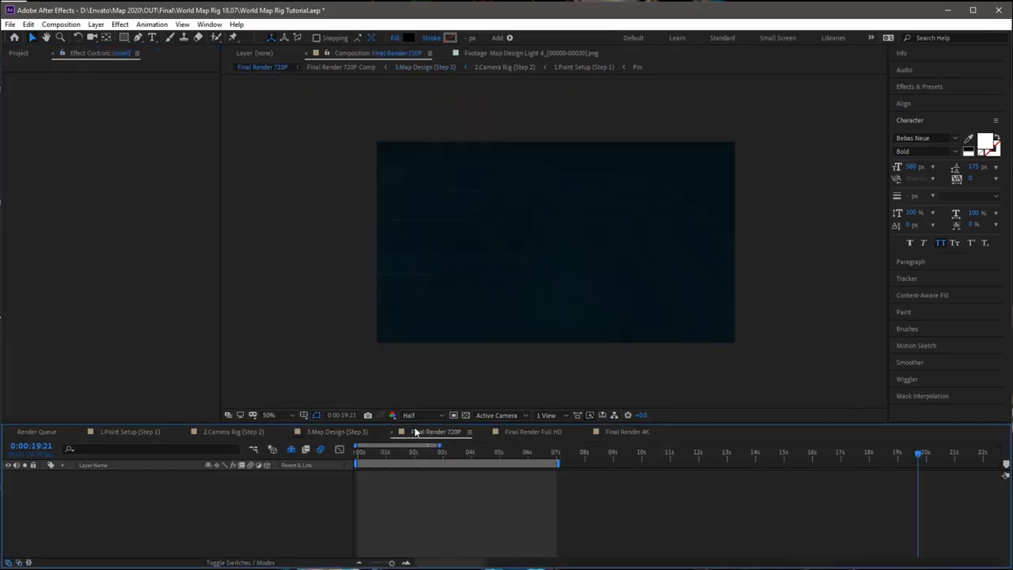